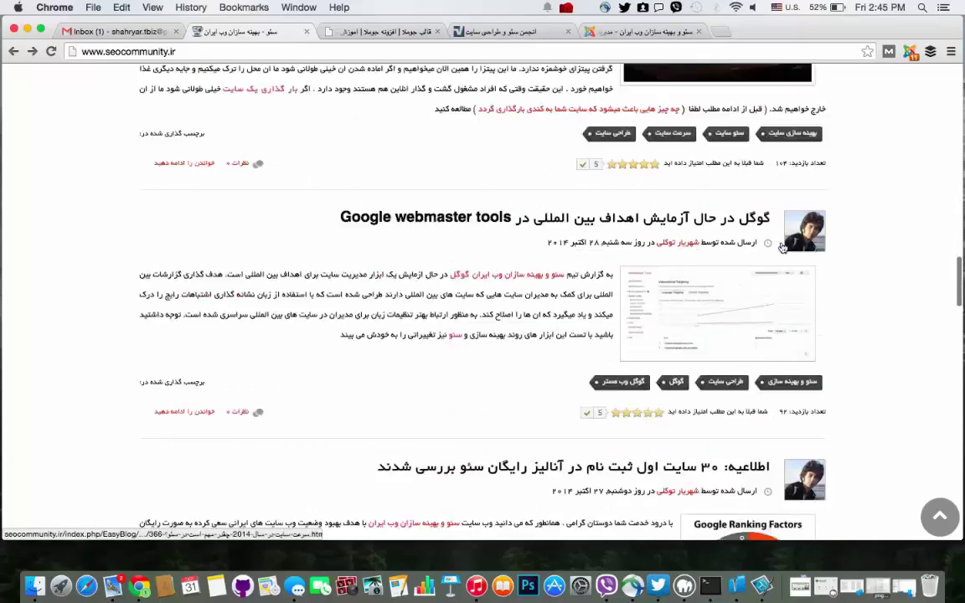
# Look through the blog articles and service sections on the seocommunity.ir home page.
pyautogui.scroll(-2, 781, 246)
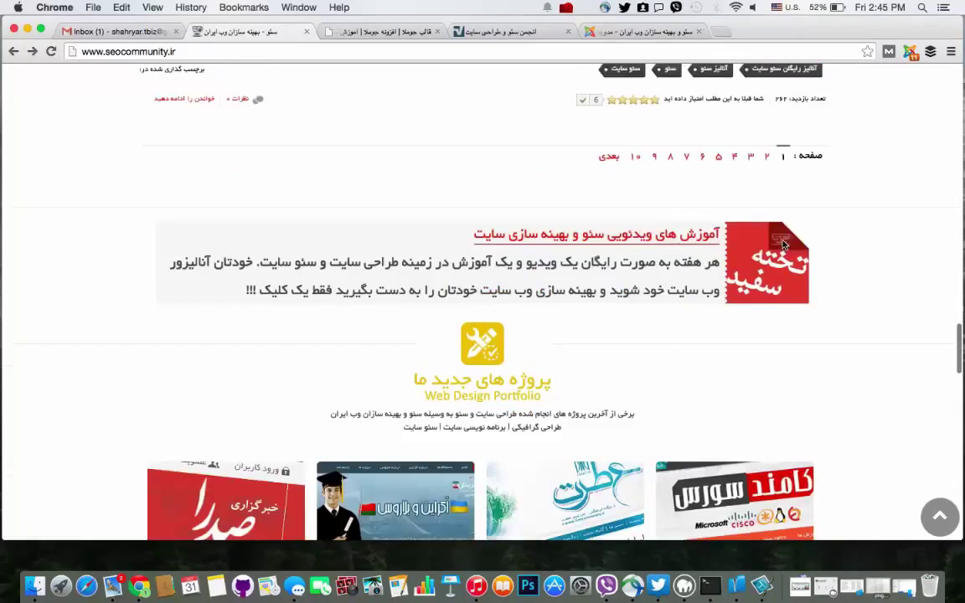
pyautogui.scroll(10, 783, 249)
pyautogui.scroll(10, 785, 251)
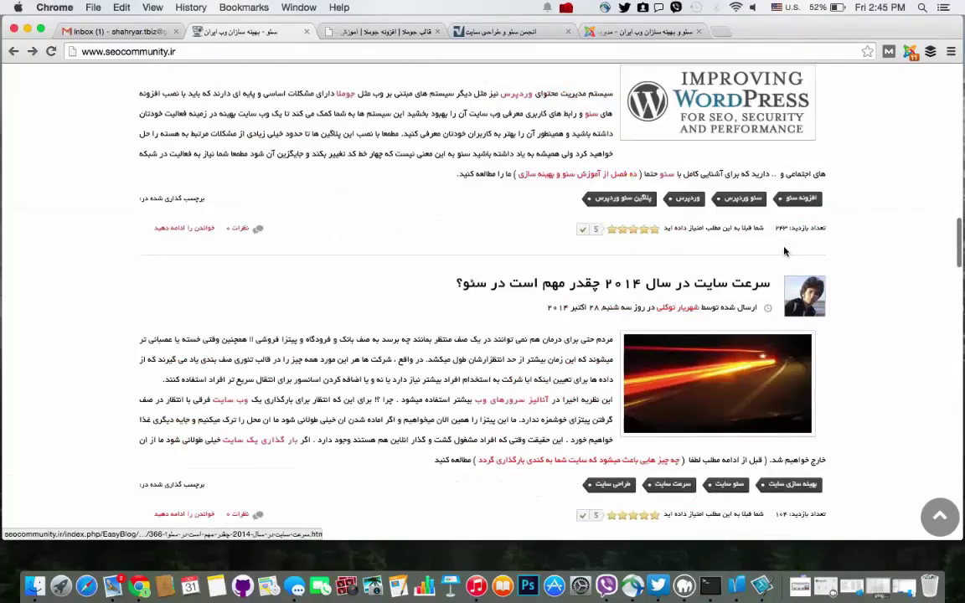
pyautogui.scroll(3, 784, 252)
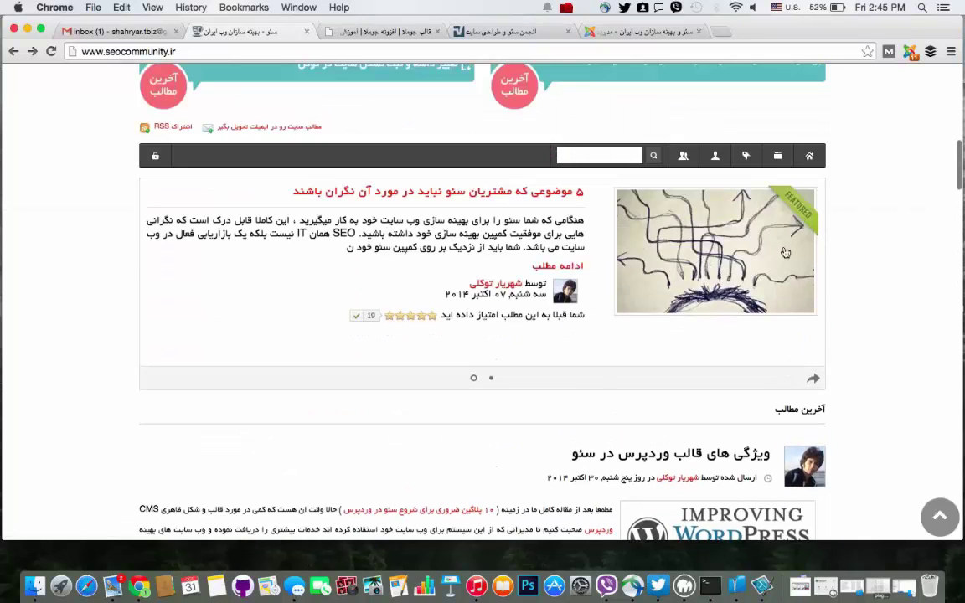
pyautogui.scroll(15, 784, 251)
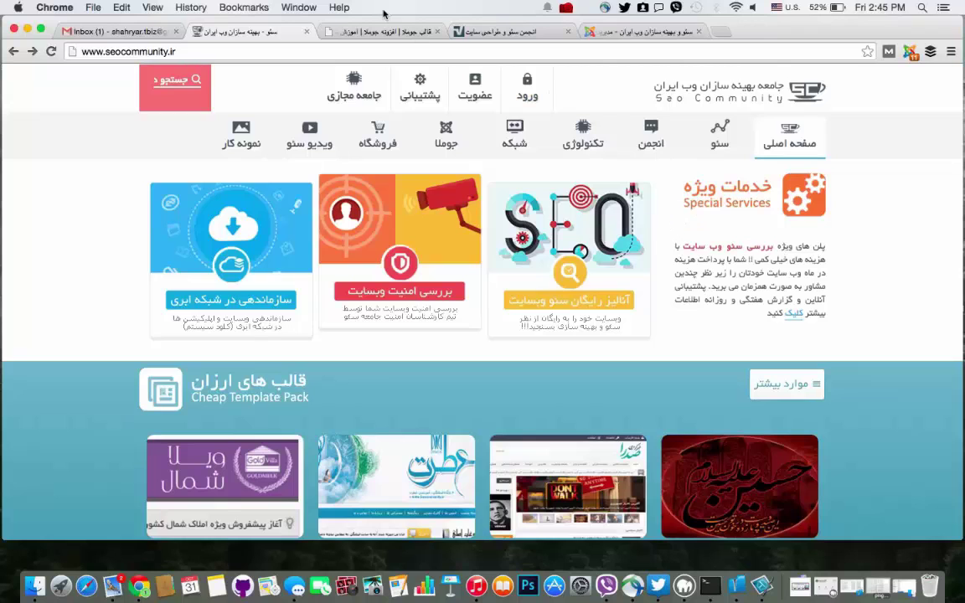
# Look through the templates, ready-made packages and extensions on the joomla-shop.info site, and close that page.
pyautogui.click(346, 32)
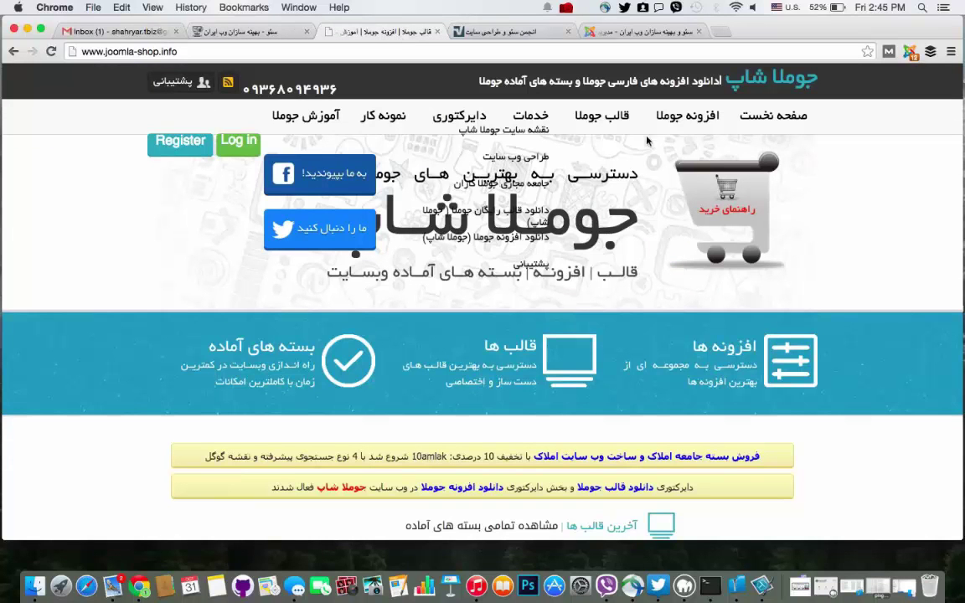
pyautogui.scroll(-6, 684, 203)
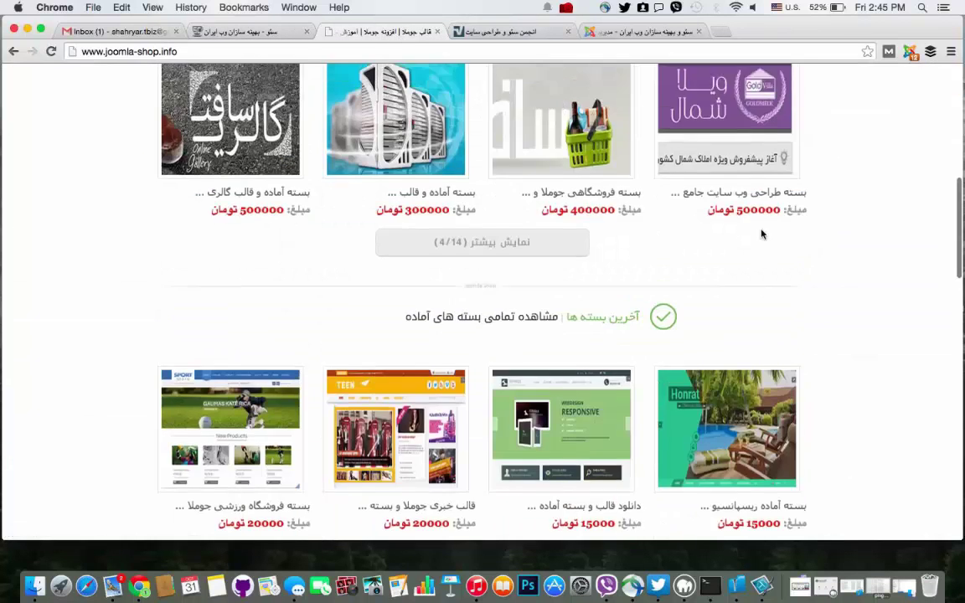
pyautogui.scroll(4, 684, 206)
pyautogui.scroll(-2, 762, 233)
pyautogui.scroll(-5, 761, 233)
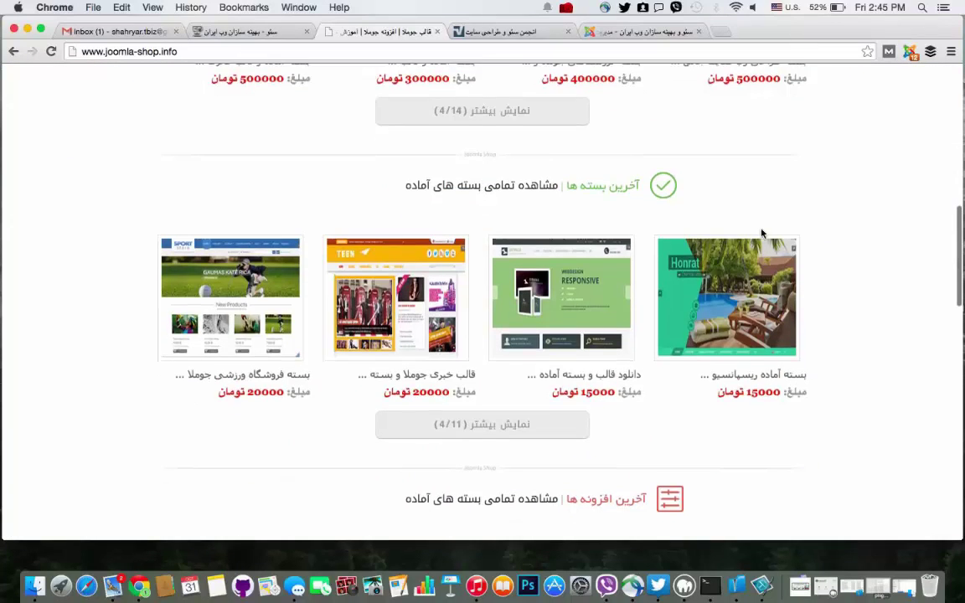
pyautogui.scroll(-3, 761, 233)
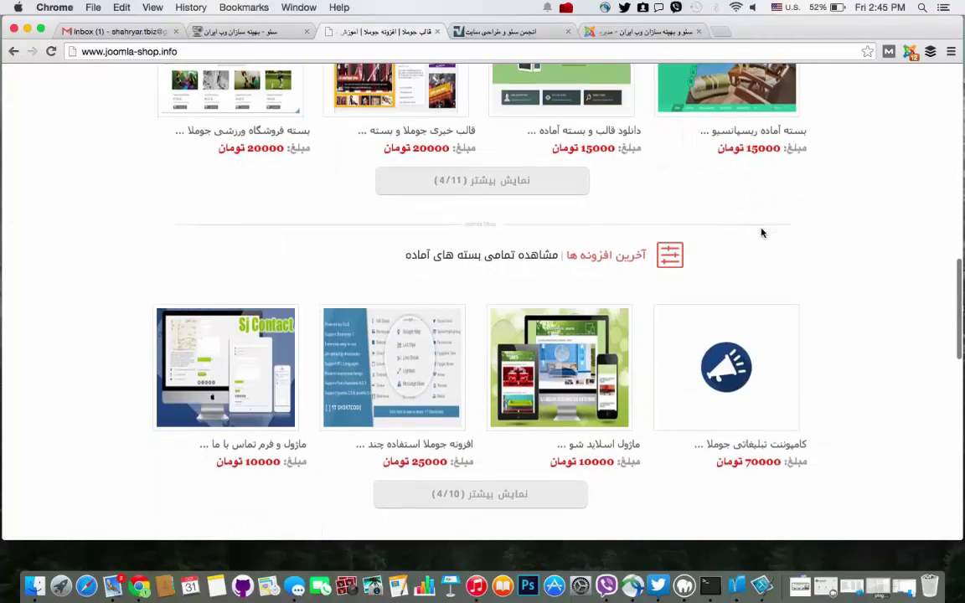
pyautogui.scroll(-5, 761, 232)
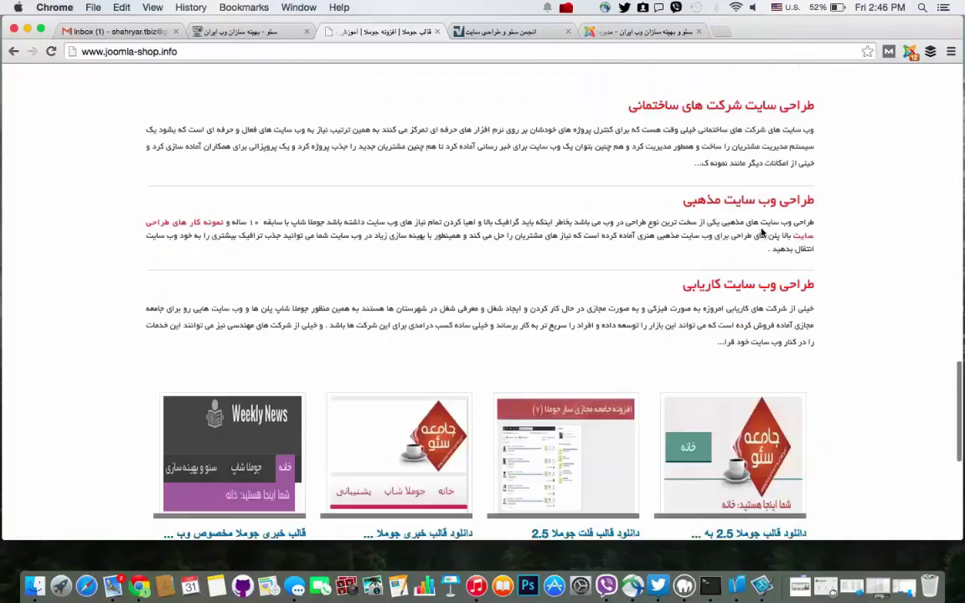
pyautogui.scroll(-5, 761, 233)
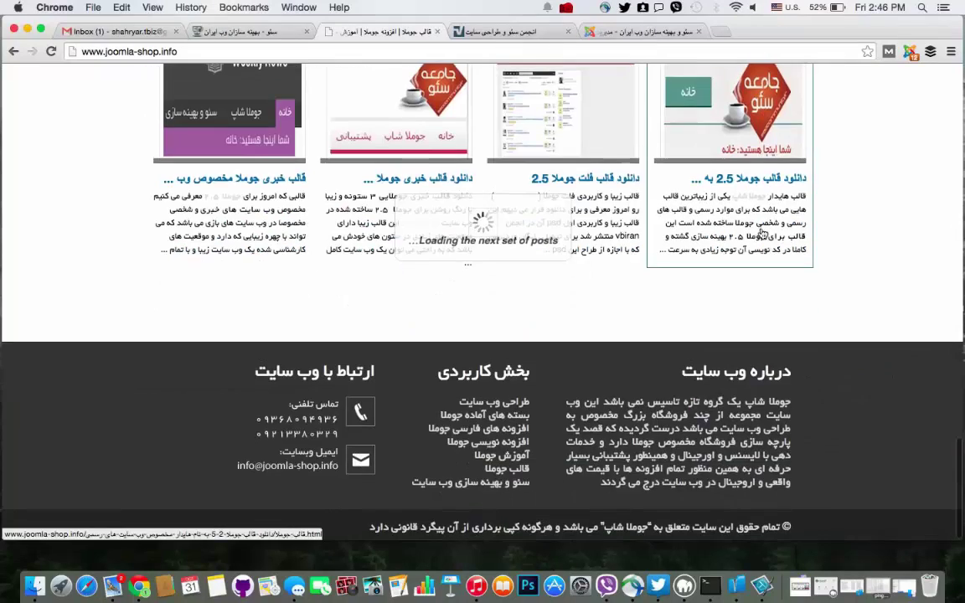
pyautogui.scroll(10, 762, 235)
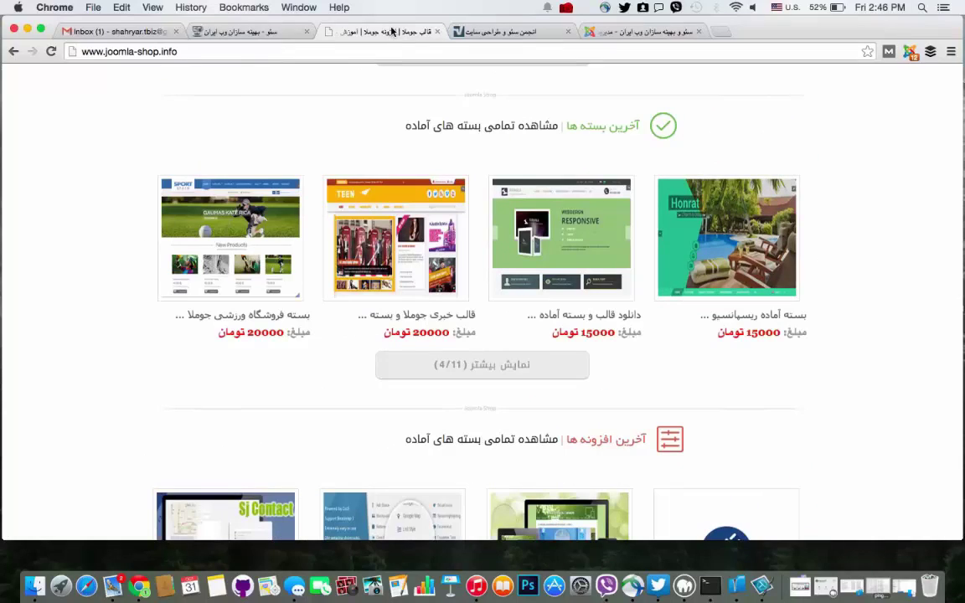
pyautogui.click(437, 32)
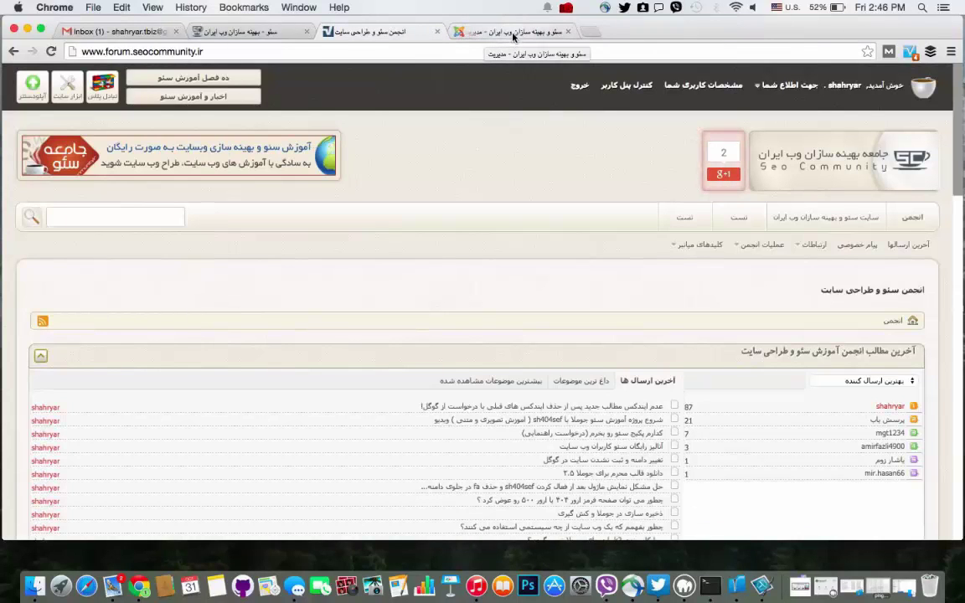
# Examine the latest posts and the SEO and Joomla sections of the forum.seocommunity.ir forum.
pyautogui.scroll(-2, 580, 213)
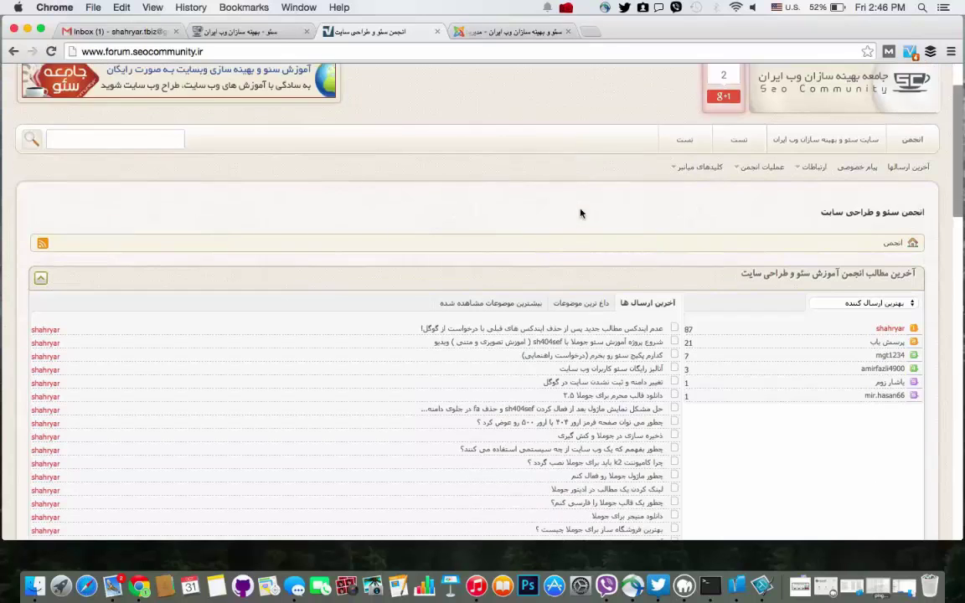
pyautogui.scroll(-5, 580, 213)
pyautogui.scroll(10, 388, 180)
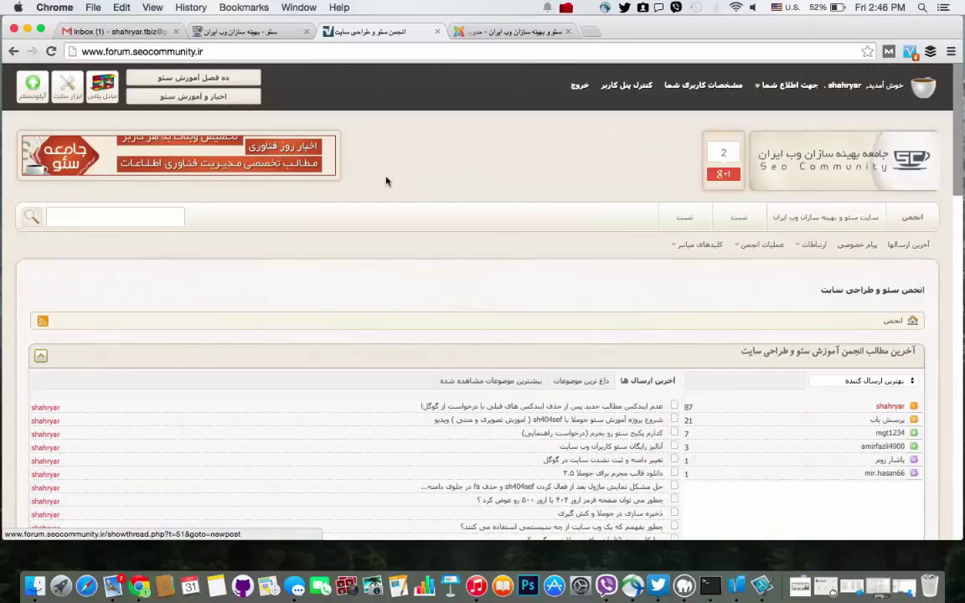
pyautogui.click(241, 53)
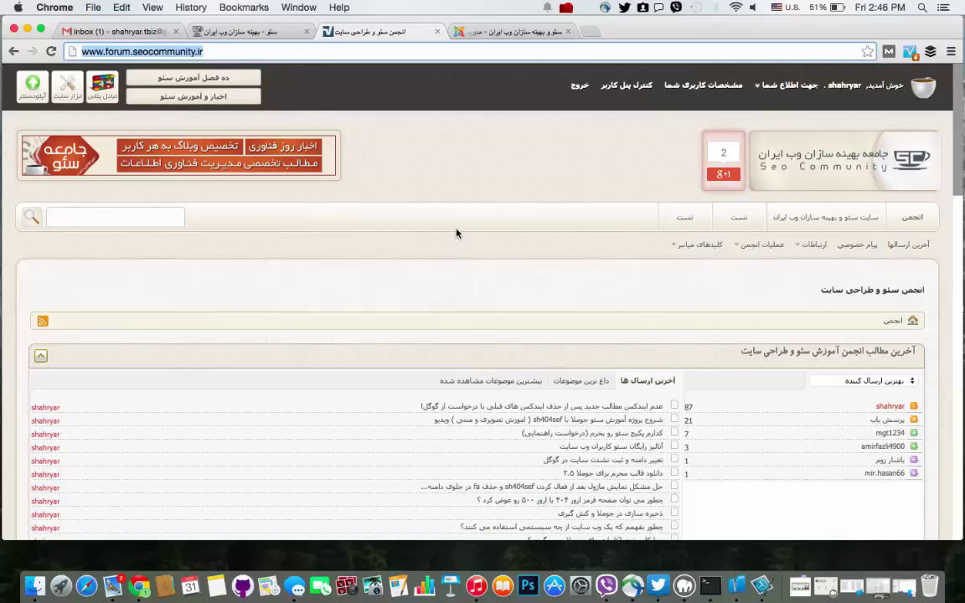
pyautogui.scroll(-15, 457, 233)
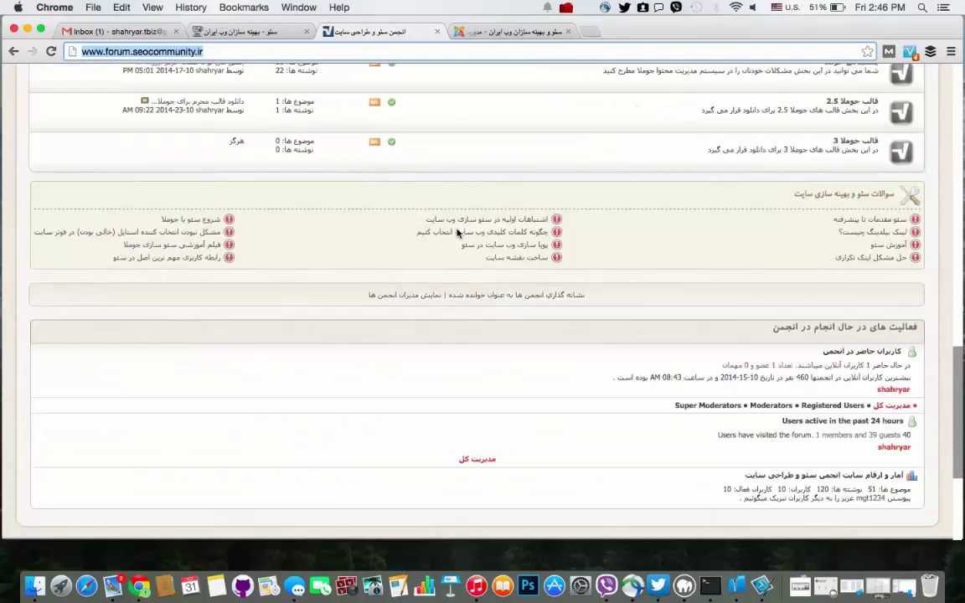
pyautogui.scroll(3, 758, 222)
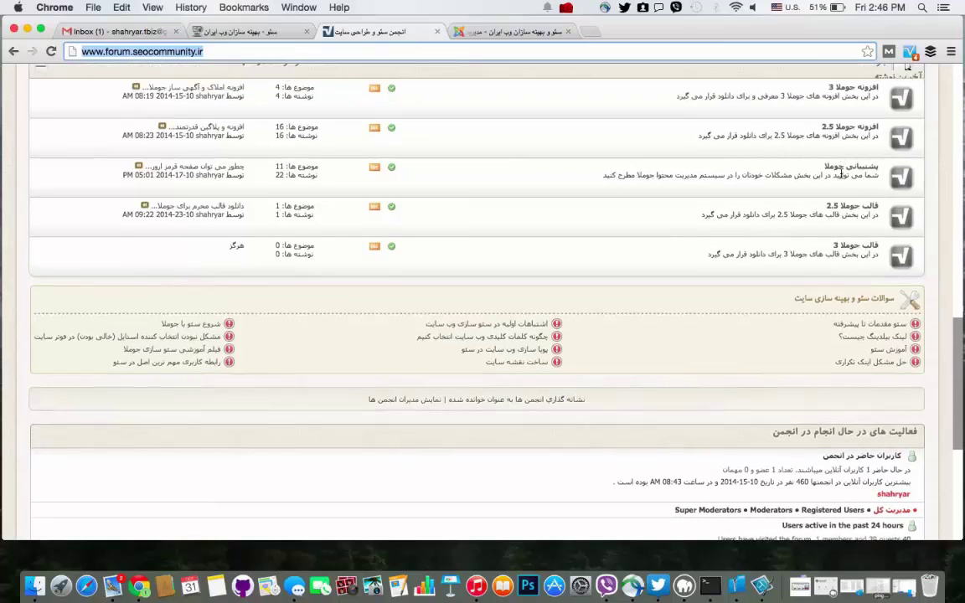
pyautogui.scroll(3, 512, 185)
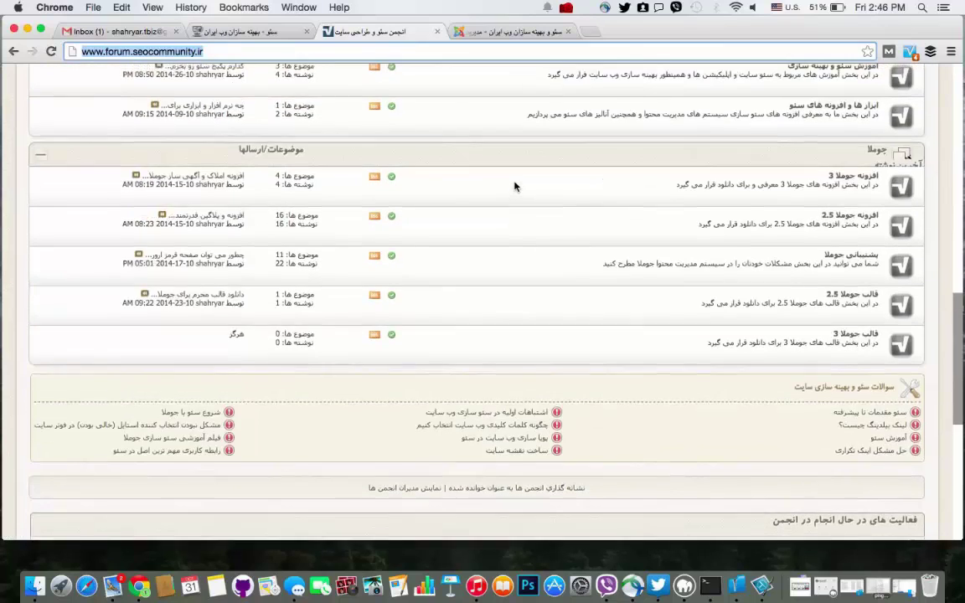
pyautogui.scroll(8, 514, 186)
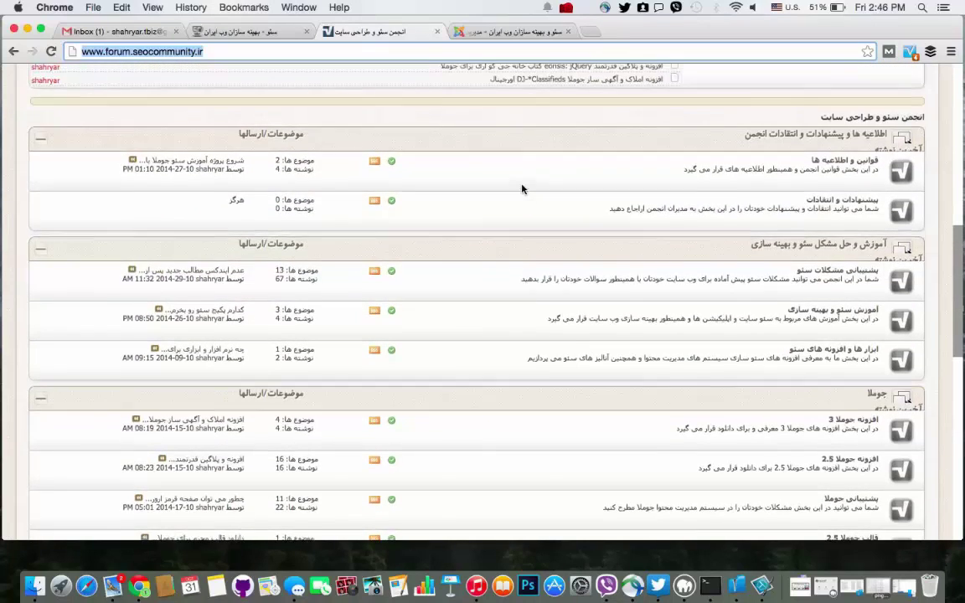
pyautogui.scroll(15, 521, 188)
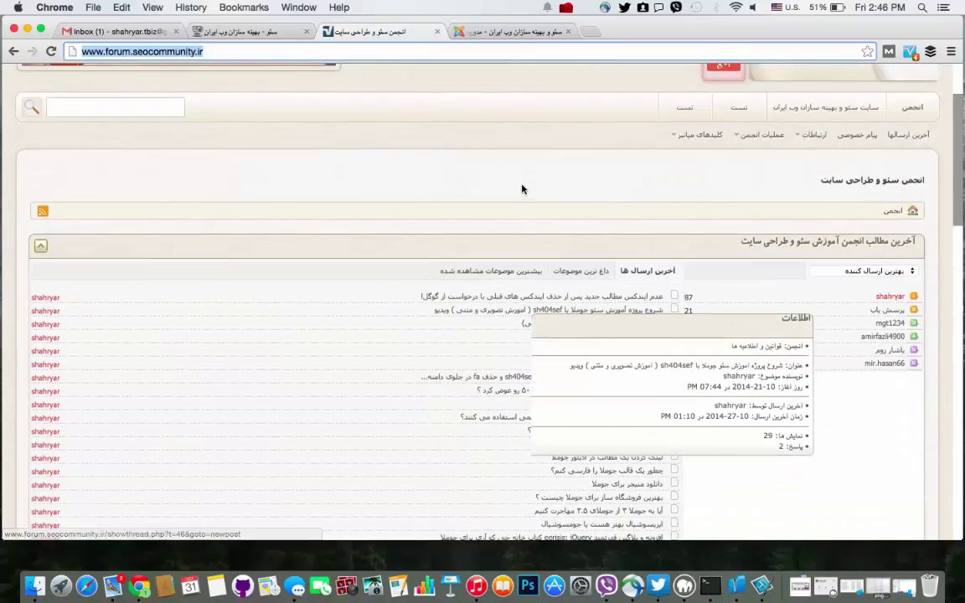
pyautogui.scroll(4, 521, 188)
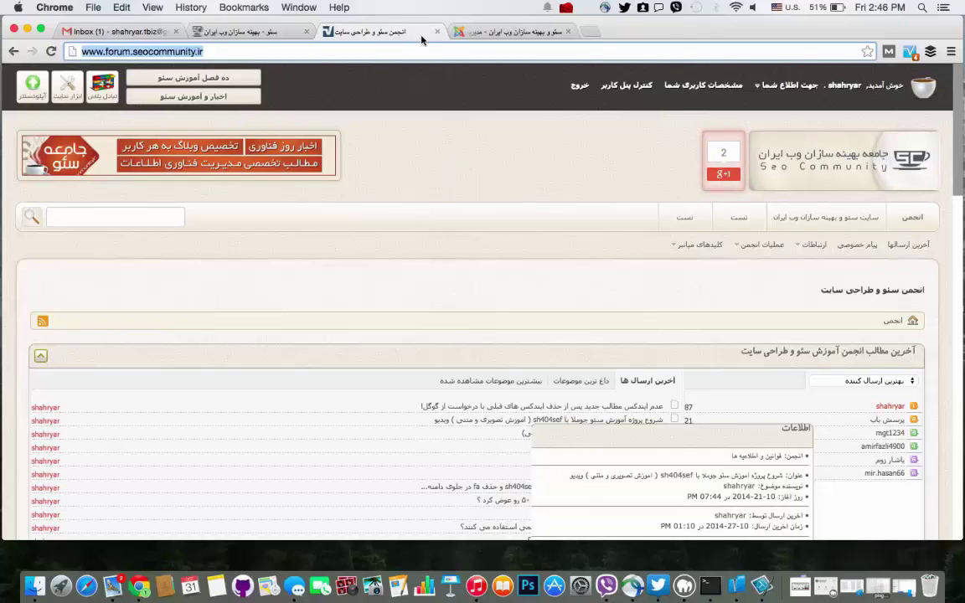
# Log in to the local Joomla administration with the prefilled credentials and open the EasyBlog component's dashboard.
pyautogui.click(502, 31)
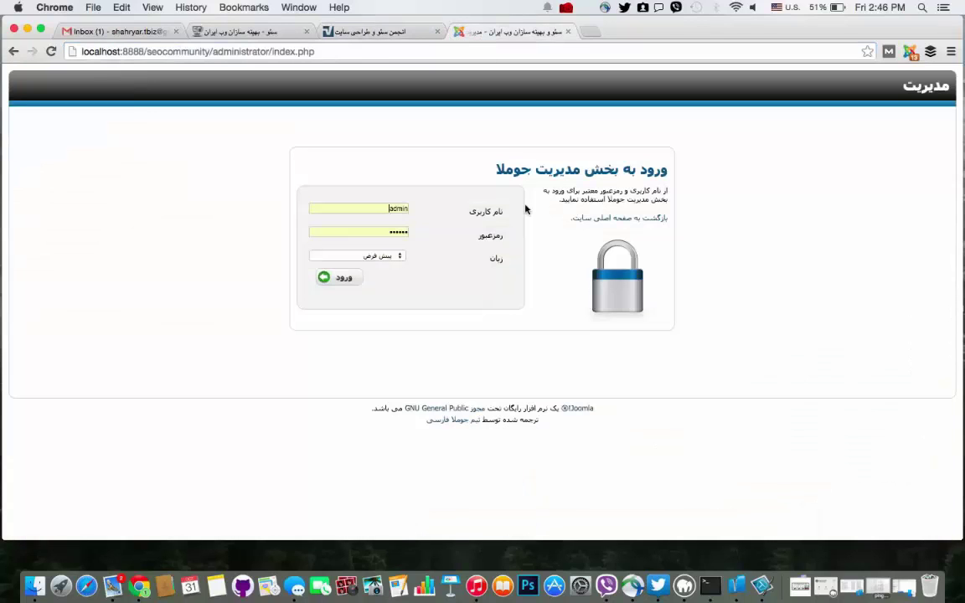
pyautogui.click(339, 277)
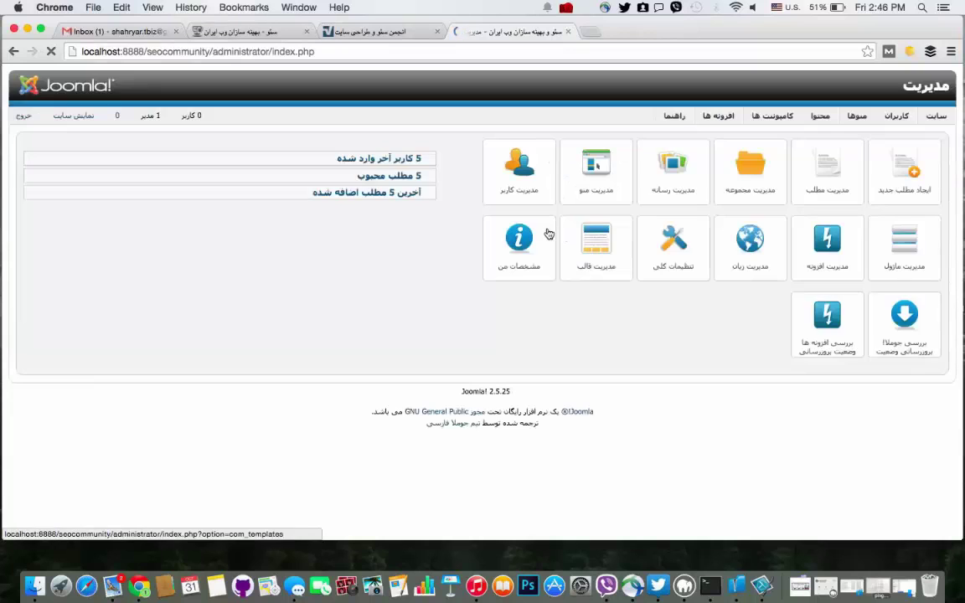
pyautogui.moveTo(772, 117)
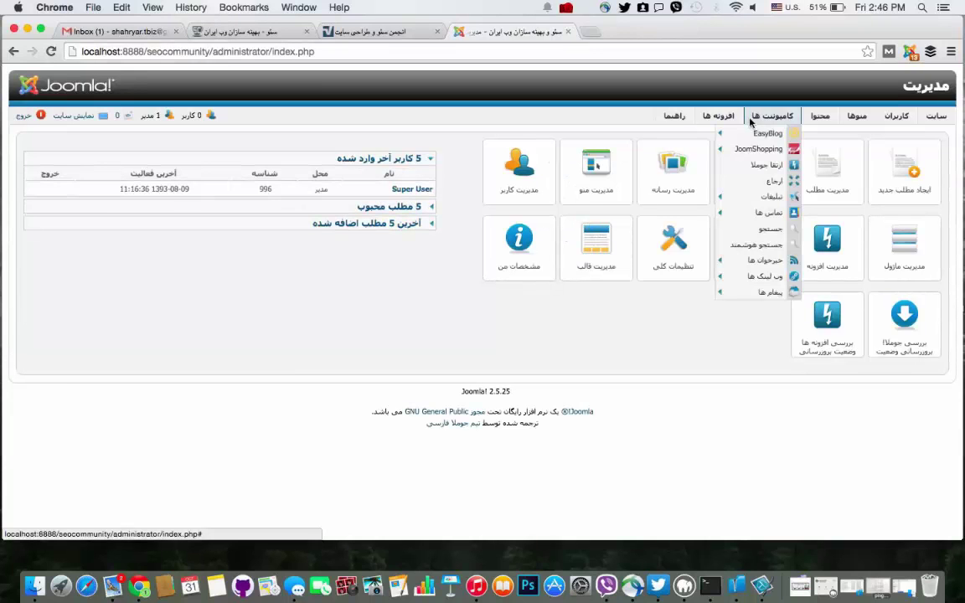
pyautogui.moveTo(752, 134)
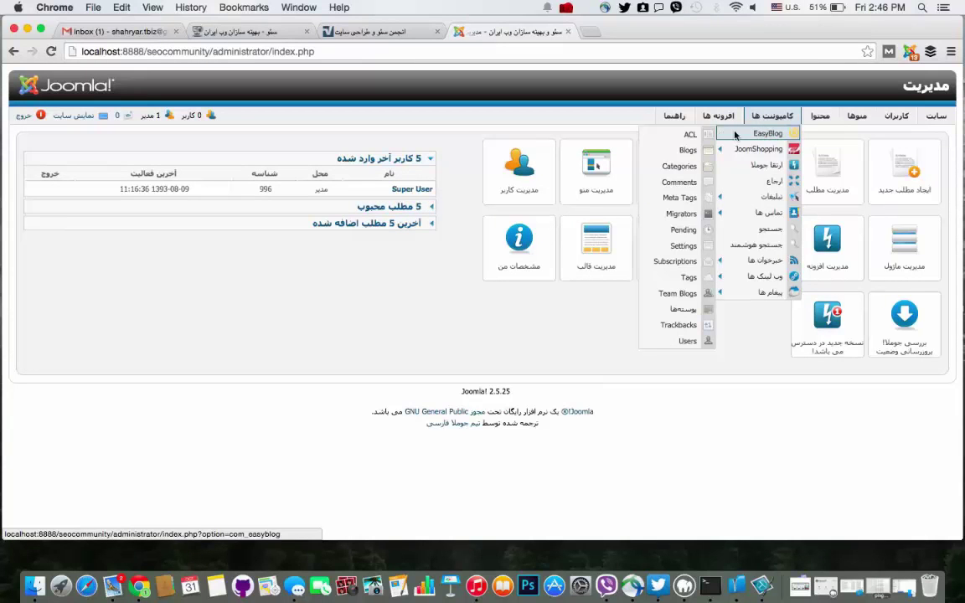
pyautogui.click(755, 134)
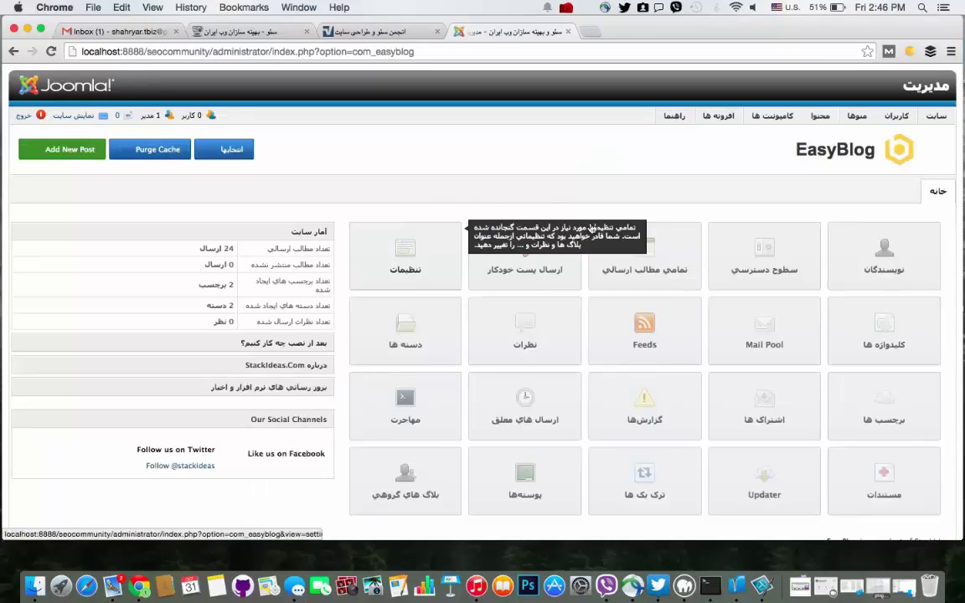
pyautogui.scroll(-2, 229, 267)
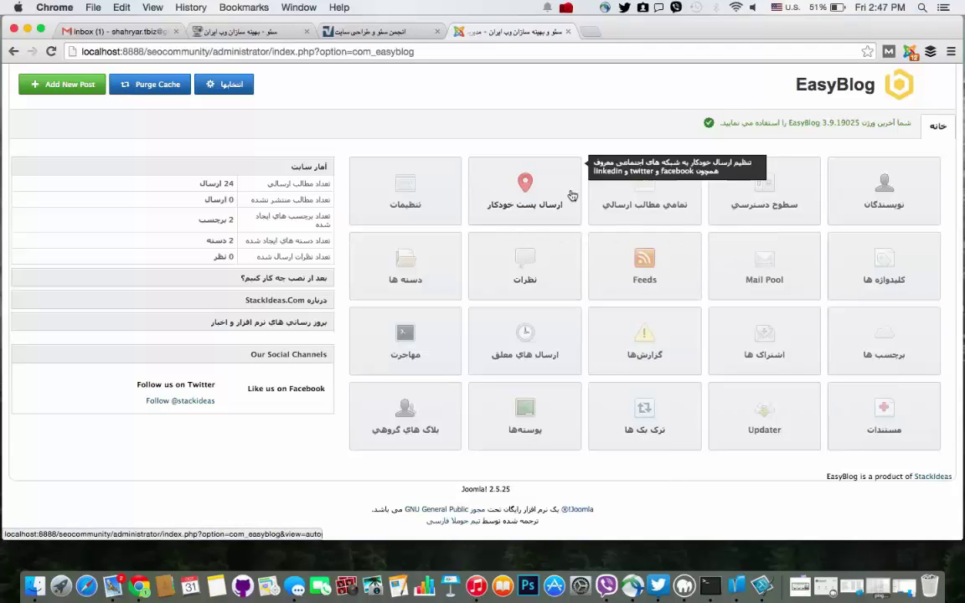
# Open EasyBlog's authors list and read the notice about deleting members.
pyautogui.click(890, 203)
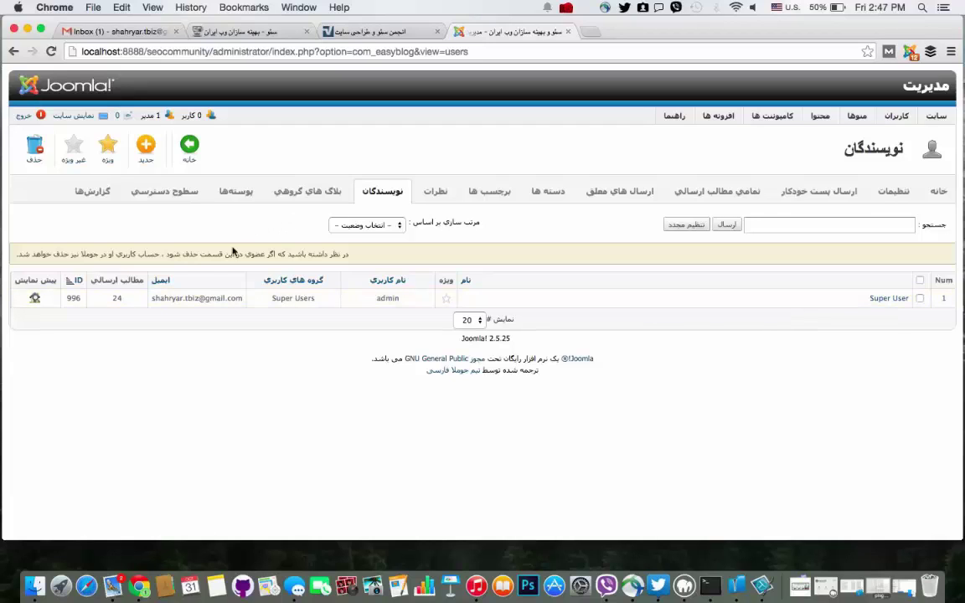
pyautogui.moveTo(374, 254); pyautogui.dragTo(172, 252)
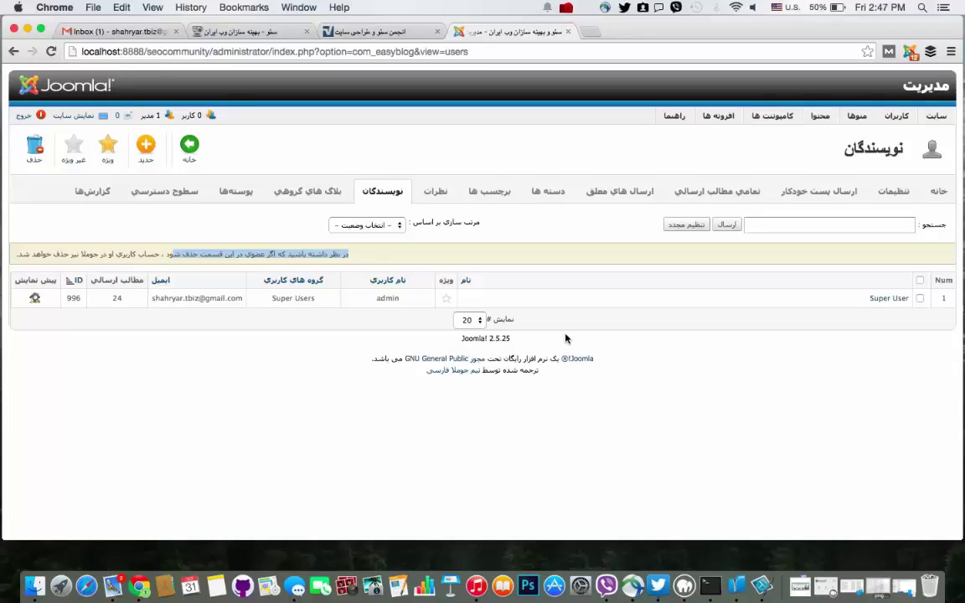
pyautogui.click(764, 374)
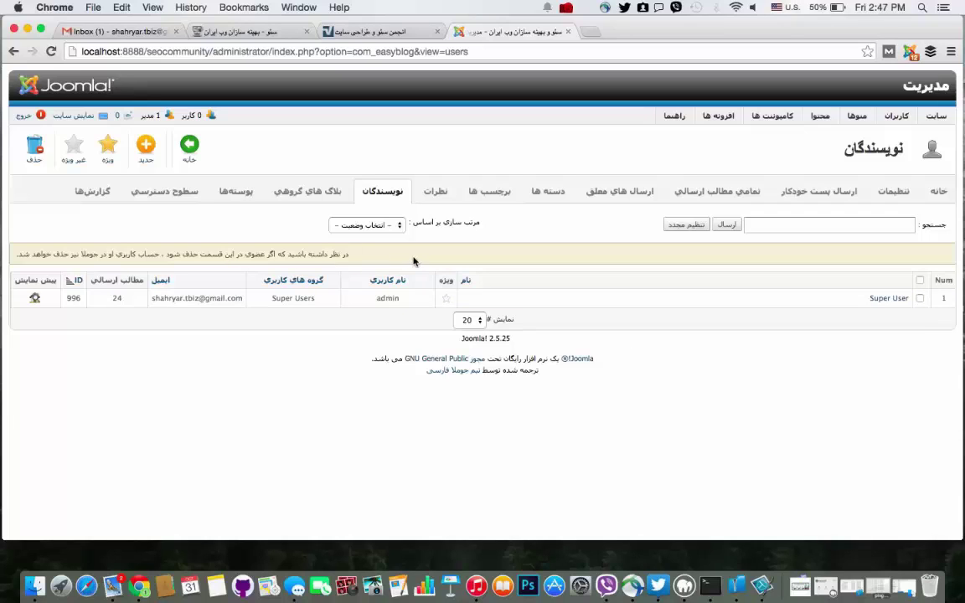
pyautogui.moveTo(365, 254); pyautogui.dragTo(46, 255)
pyautogui.click(52, 254)
# Open the Super User author for editing and review the account details, user groups and social integration settings.
pyautogui.click(892, 299)
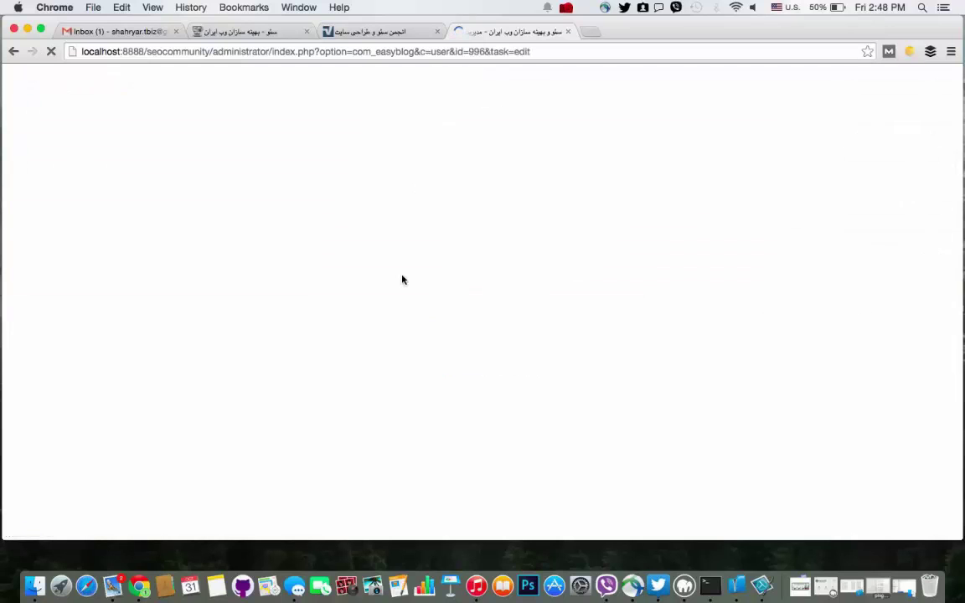
pyautogui.scroll(-5, 620, 286)
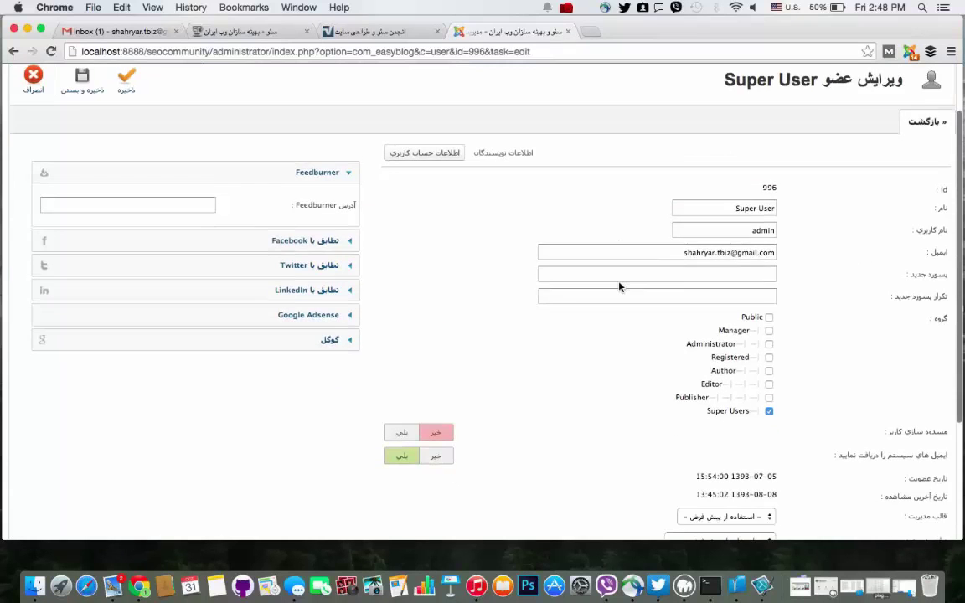
pyautogui.scroll(5, 620, 288)
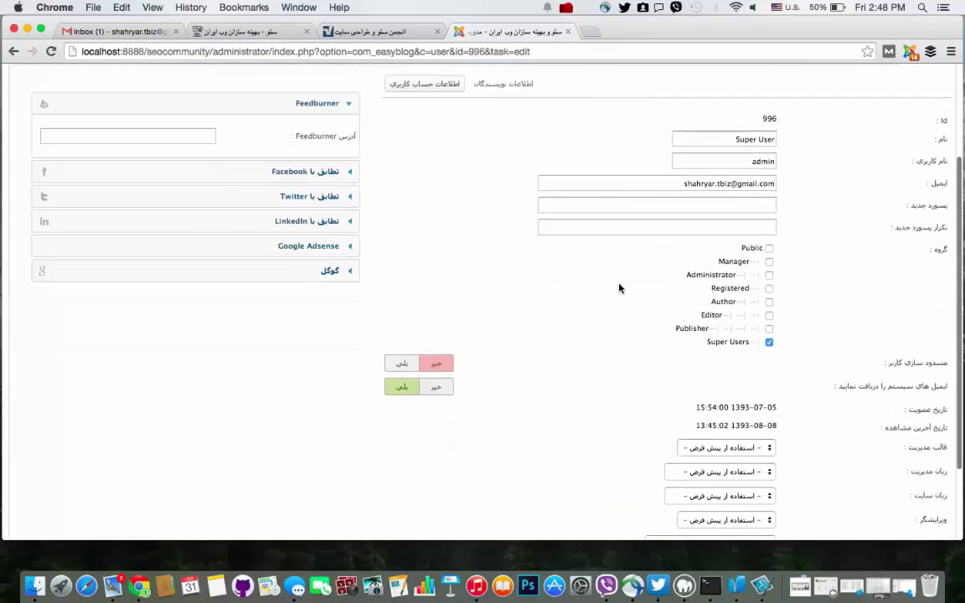
pyautogui.scroll(-2, 619, 289)
pyautogui.scroll(5, 619, 289)
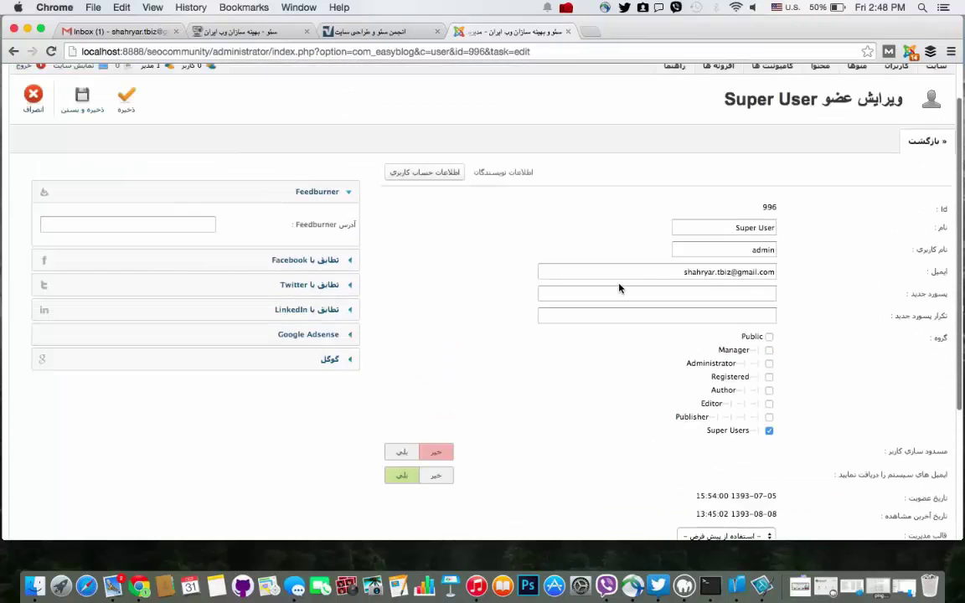
pyautogui.scroll(-5, 620, 289)
pyautogui.scroll(6, 619, 286)
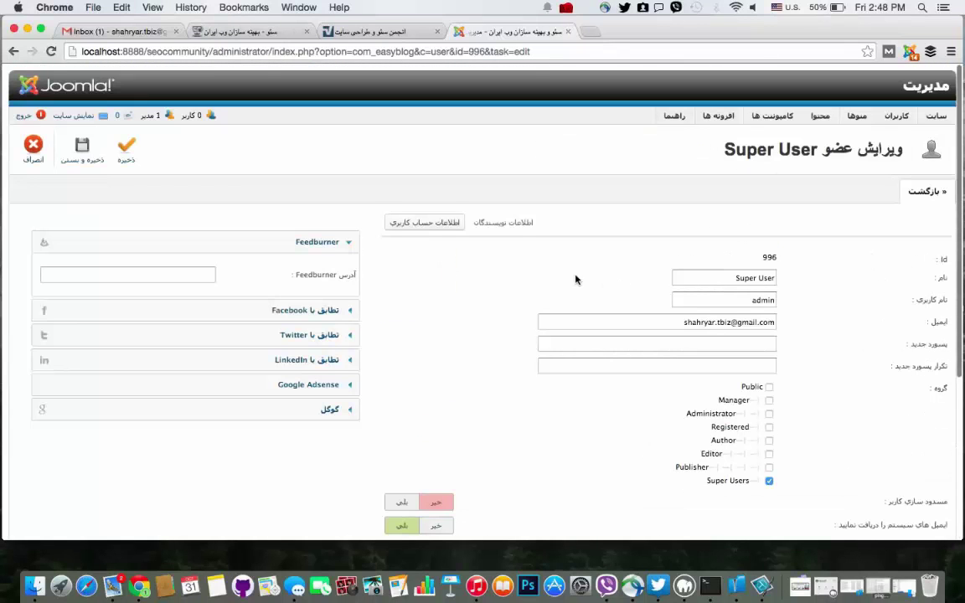
pyautogui.click(515, 223)
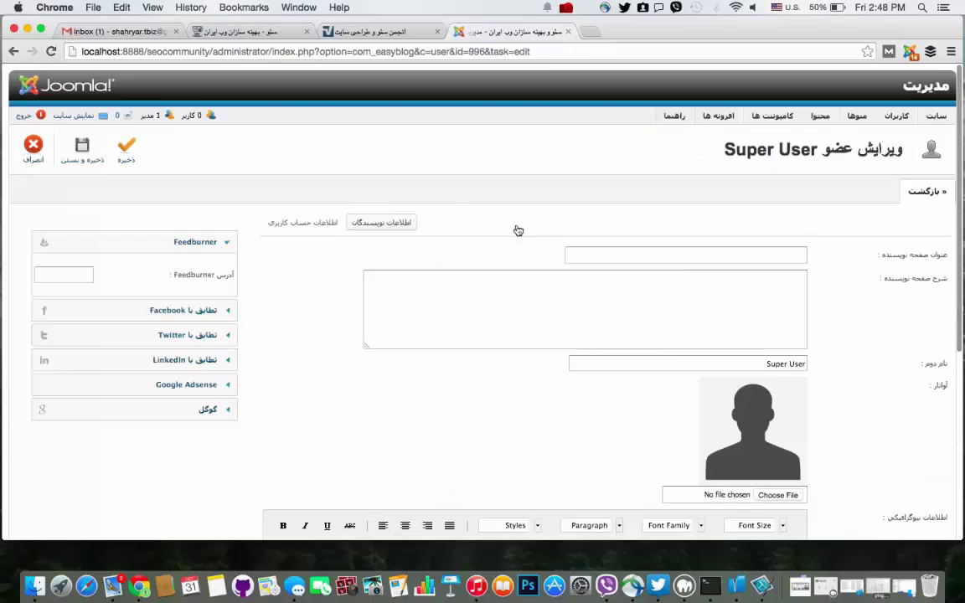
pyautogui.click(318, 223)
pyautogui.scroll(-2, 732, 366)
pyautogui.scroll(-5, 732, 366)
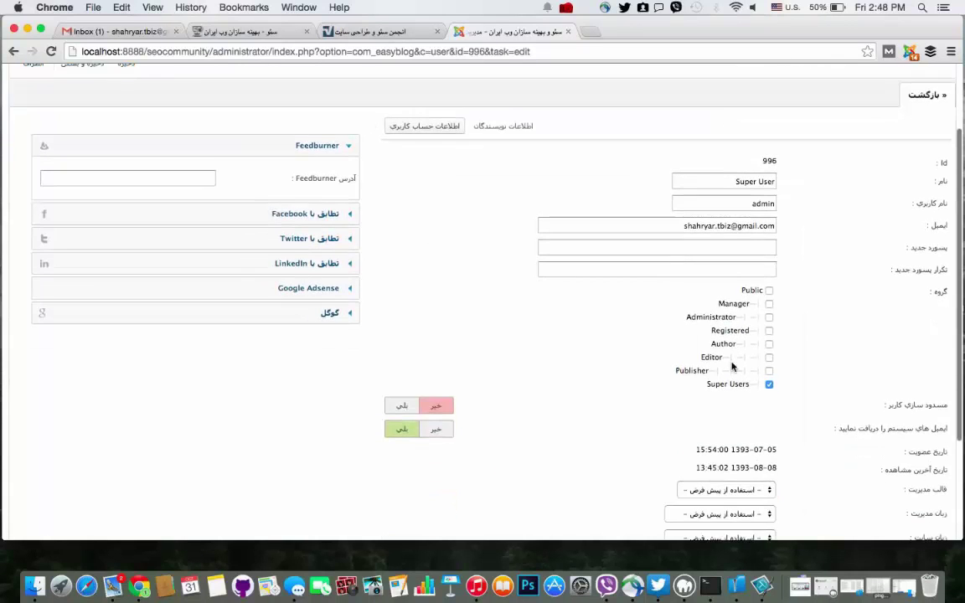
pyautogui.scroll(8, 732, 366)
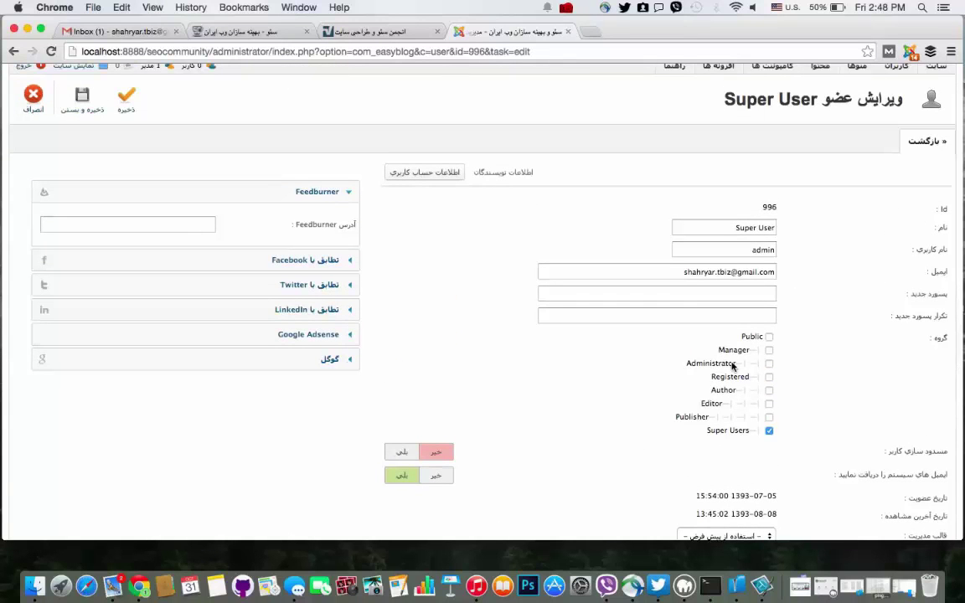
pyautogui.scroll(-5, 732, 366)
pyautogui.scroll(3, 732, 366)
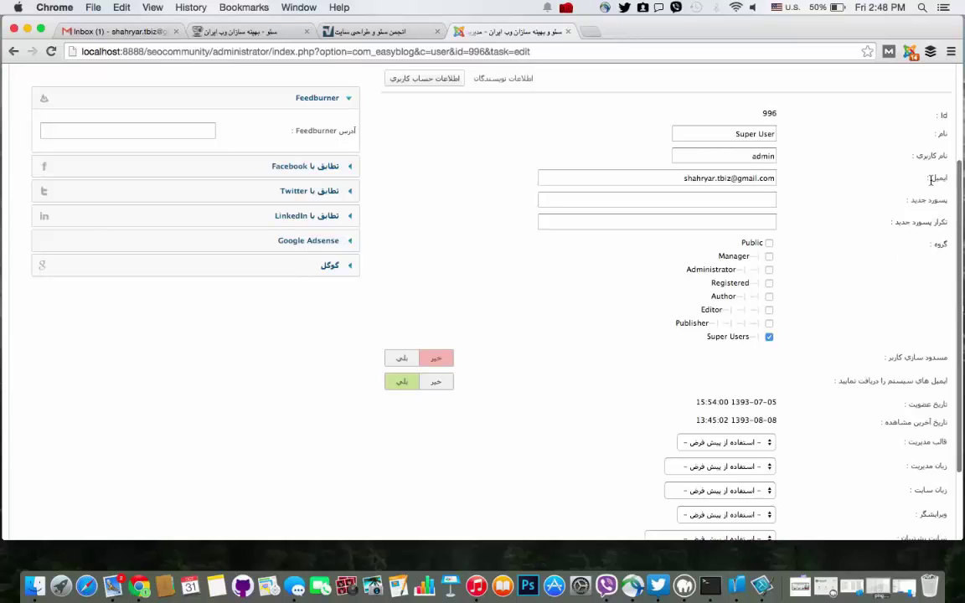
pyautogui.doubleClick(769, 112)
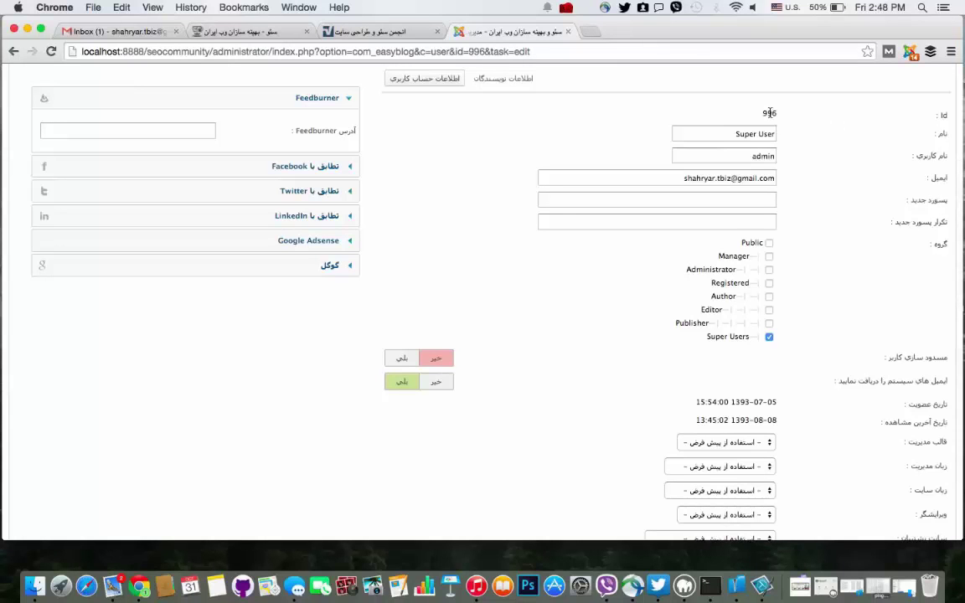
pyautogui.scroll(-3, 816, 411)
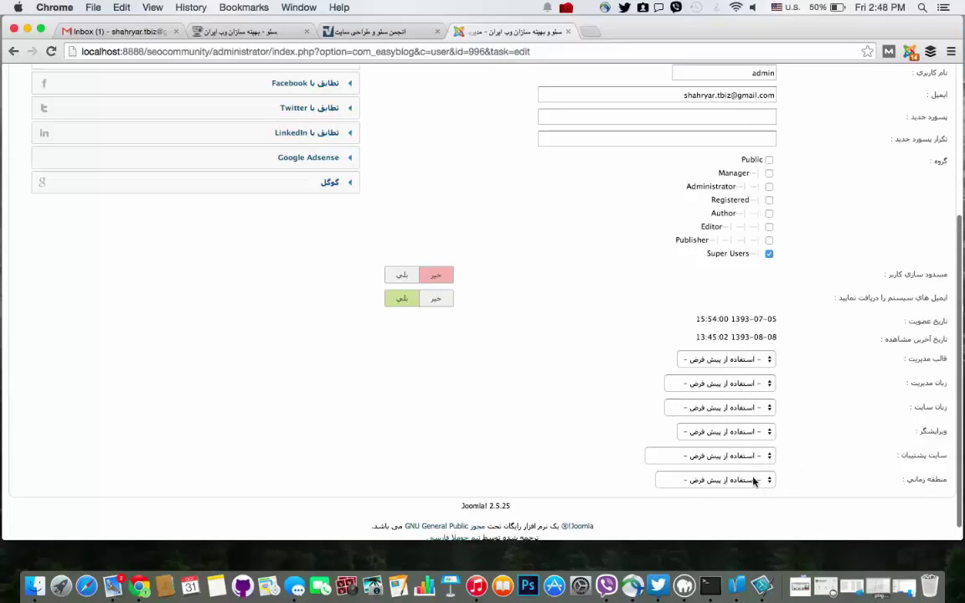
pyautogui.scroll(3, 267, 334)
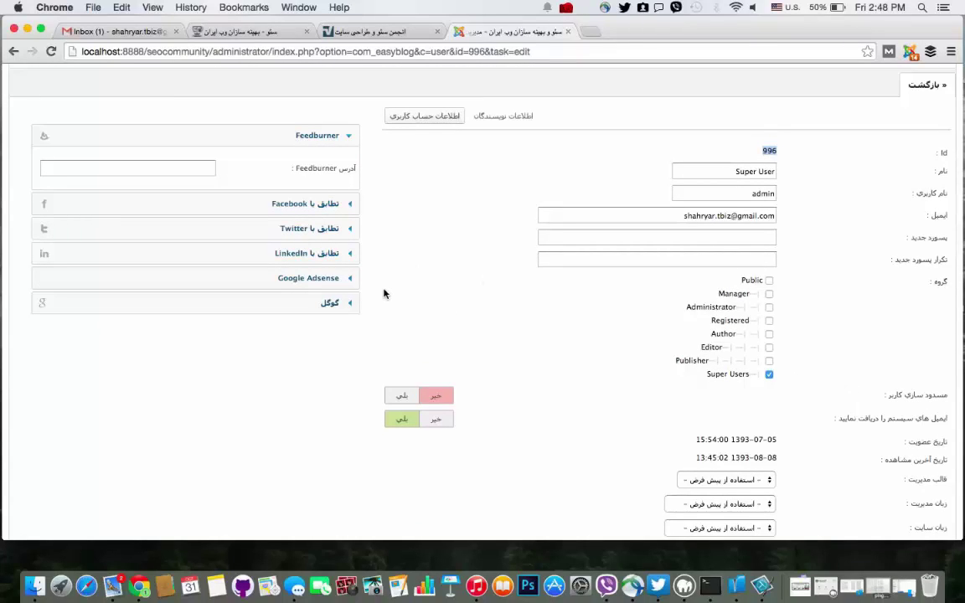
# Open the Super User's author information and review the page title, page description, nickname, avatar and biography fields.
pyautogui.click(509, 117)
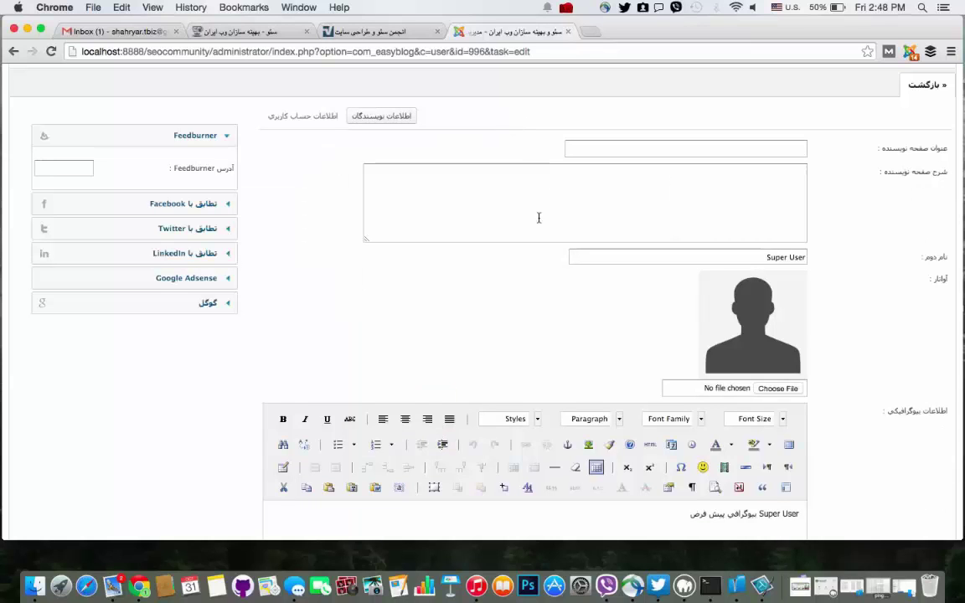
pyautogui.scroll(2, 472, 251)
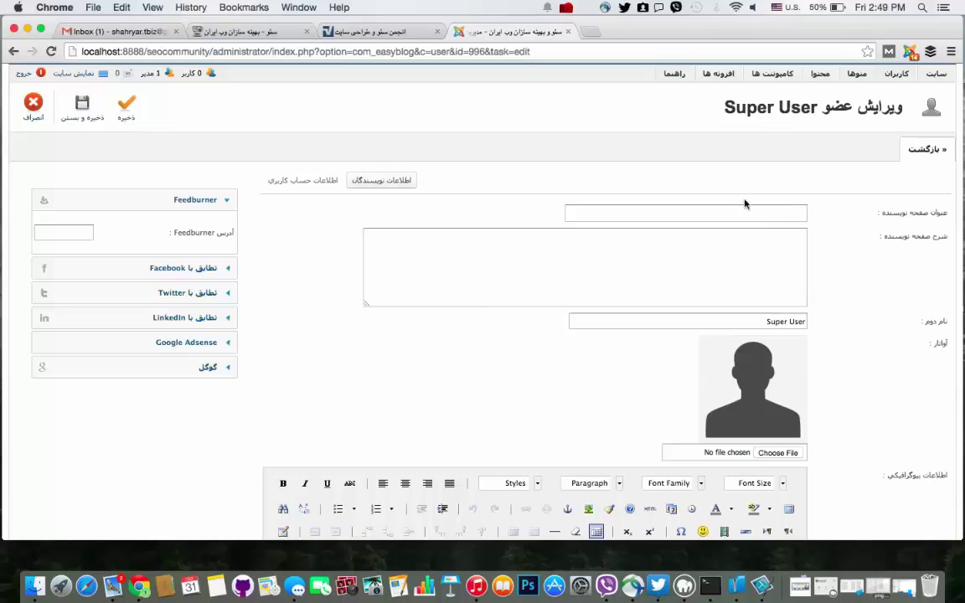
pyautogui.scroll(-3, 789, 197)
pyautogui.scroll(2, 790, 197)
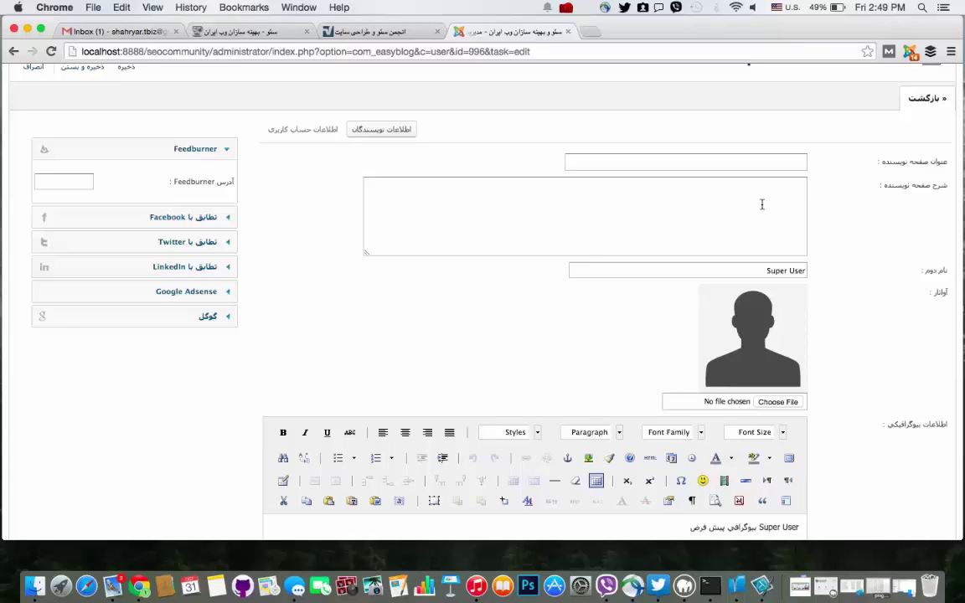
pyautogui.scroll(-1, 790, 242)
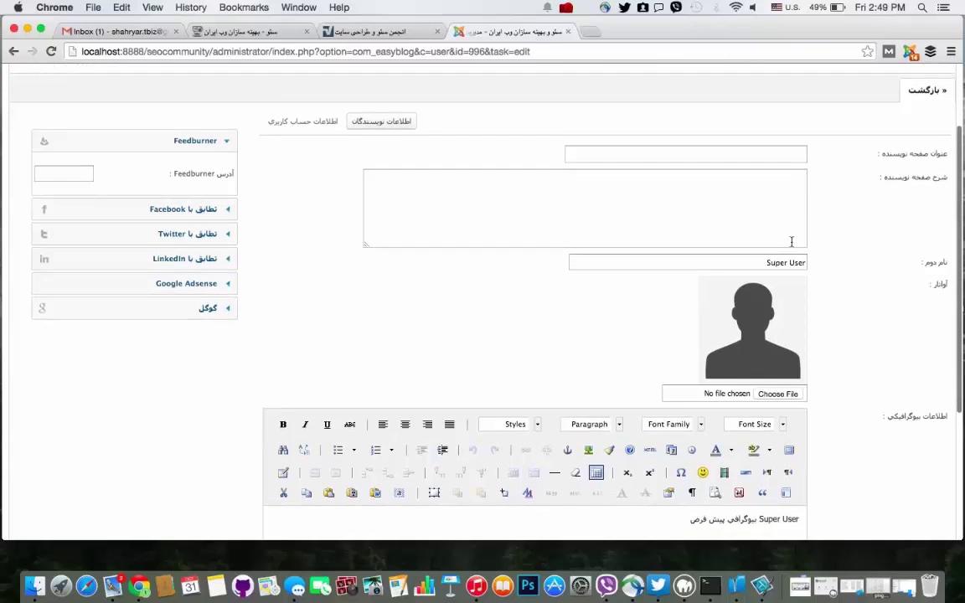
pyautogui.click(757, 218)
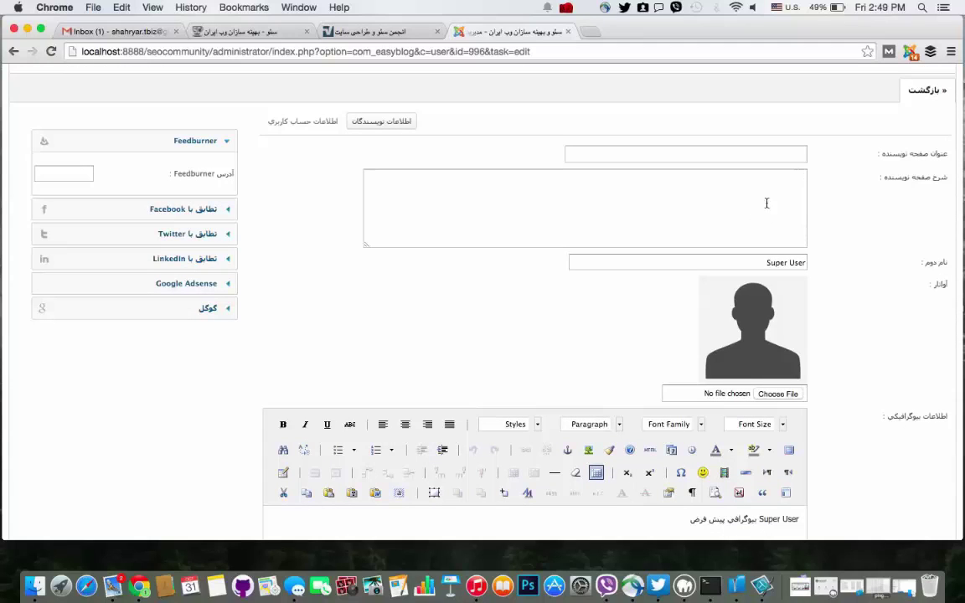
pyautogui.scroll(-1, 794, 210)
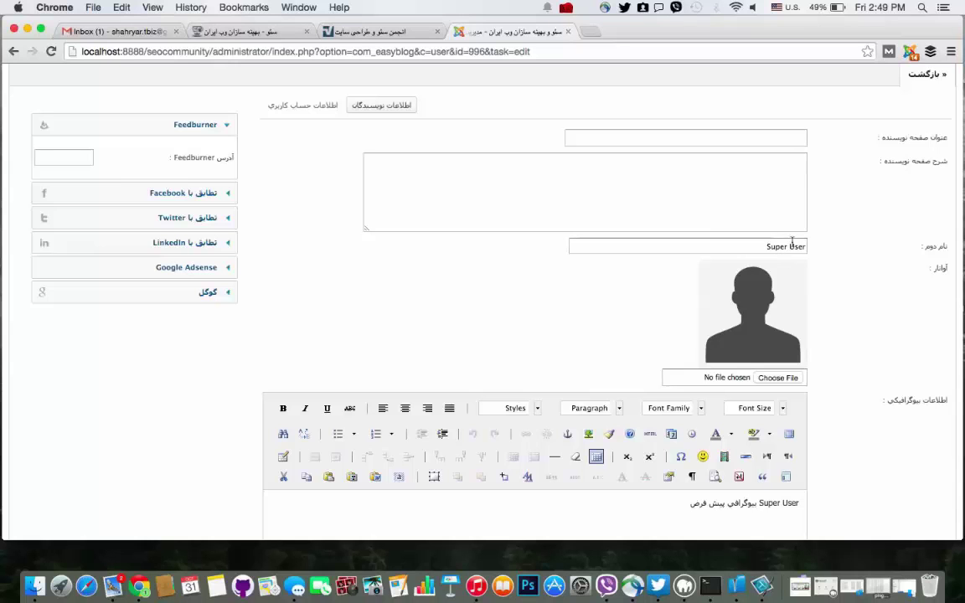
pyautogui.scroll(-2, 690, 333)
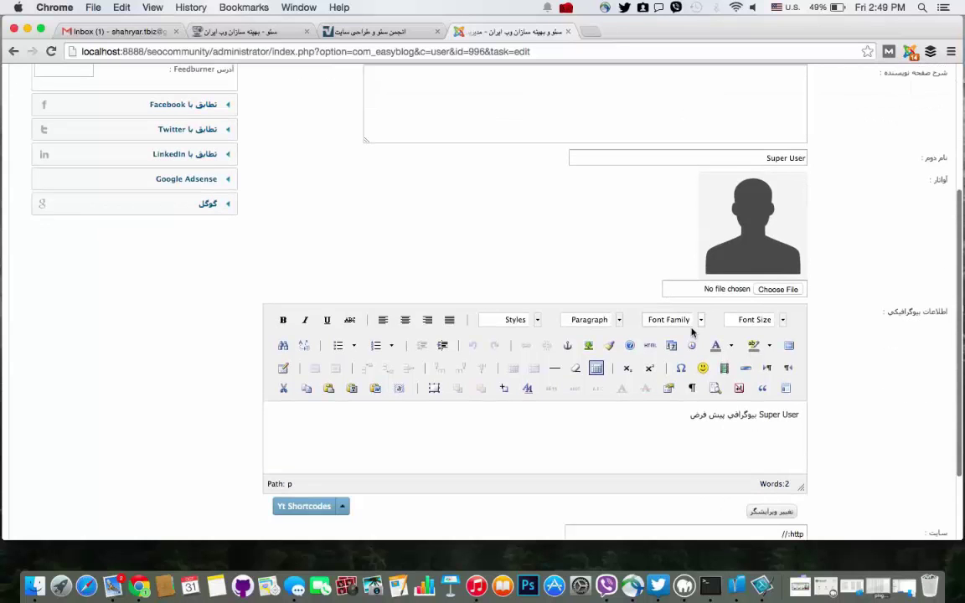
# Check how the author's name appears on the seocommunity.ir blog posts, and return to the Super User author form.
pyautogui.click(226, 31)
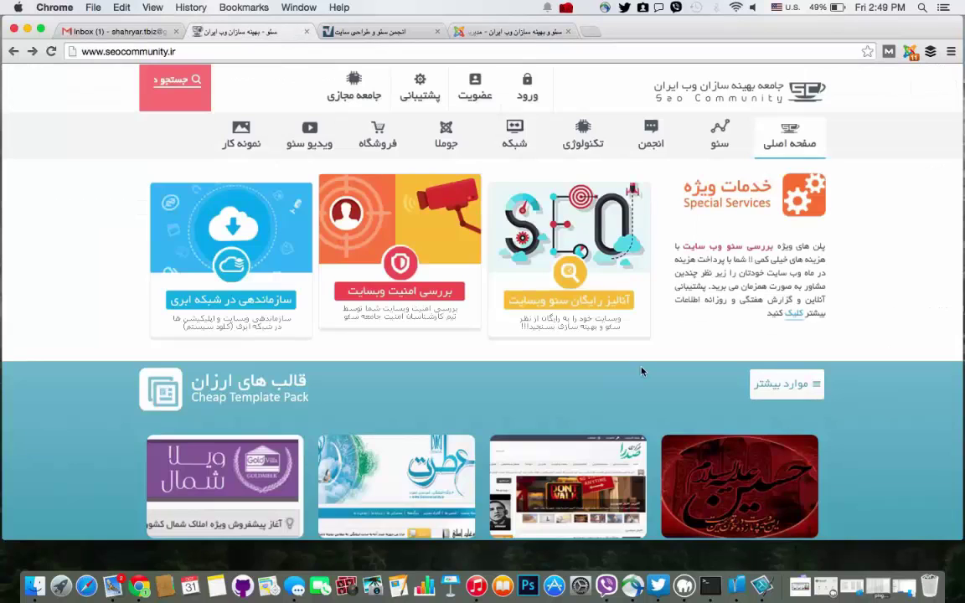
pyautogui.scroll(-15, 641, 371)
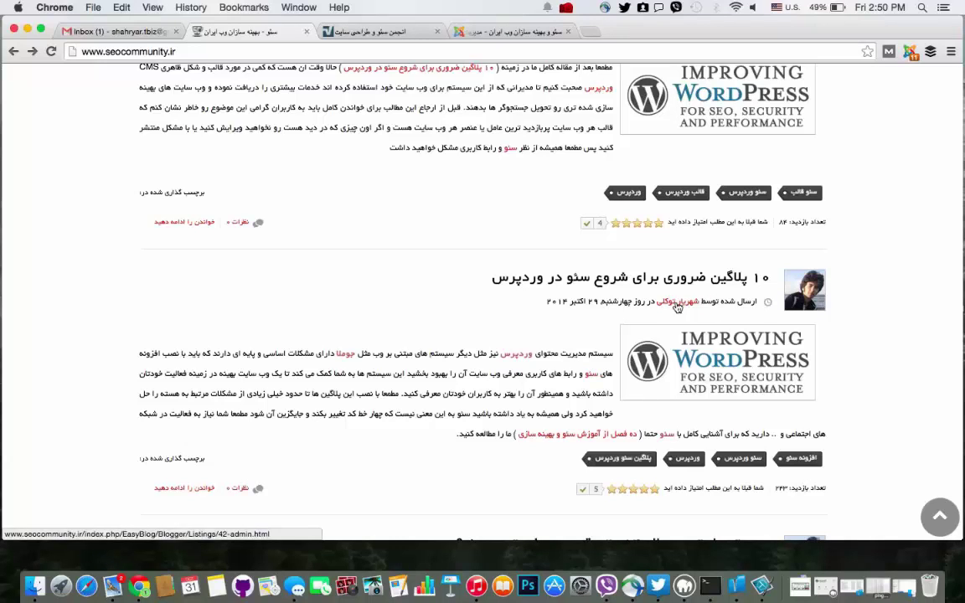
pyautogui.moveTo(467, 31); pyautogui.dragTo(402, 36)
pyautogui.scroll(-1, 791, 245)
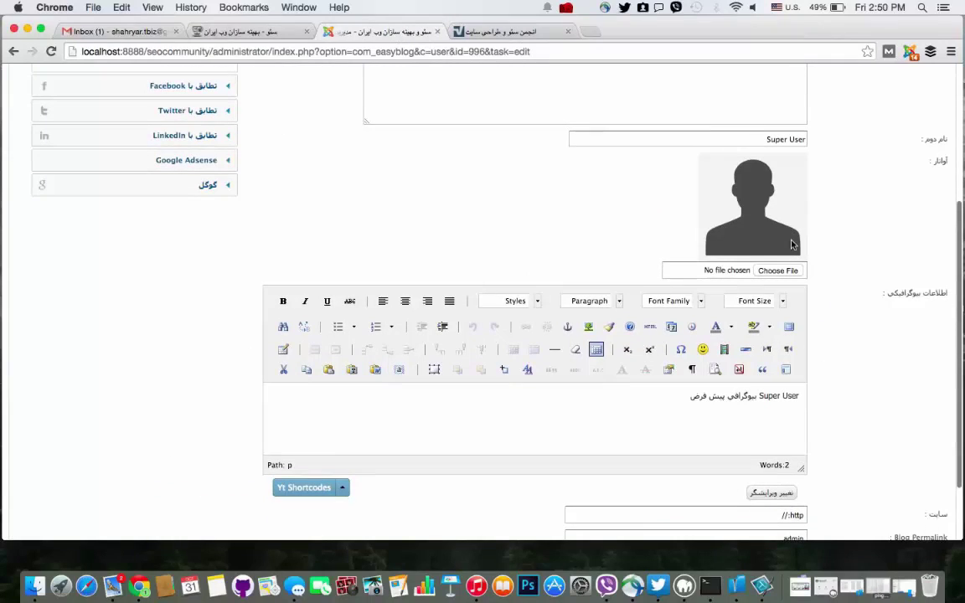
pyautogui.click(778, 270)
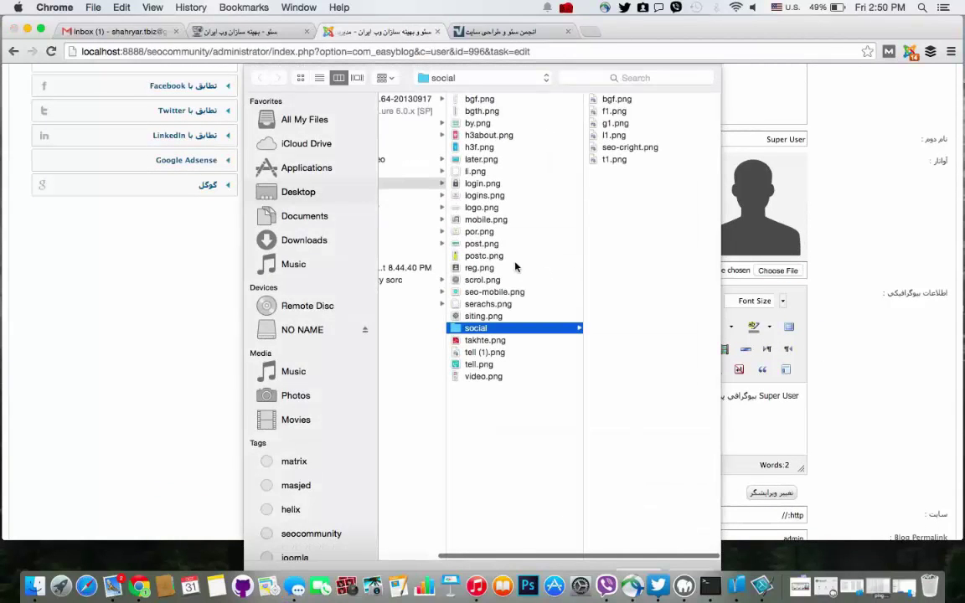
pyautogui.click(294, 191)
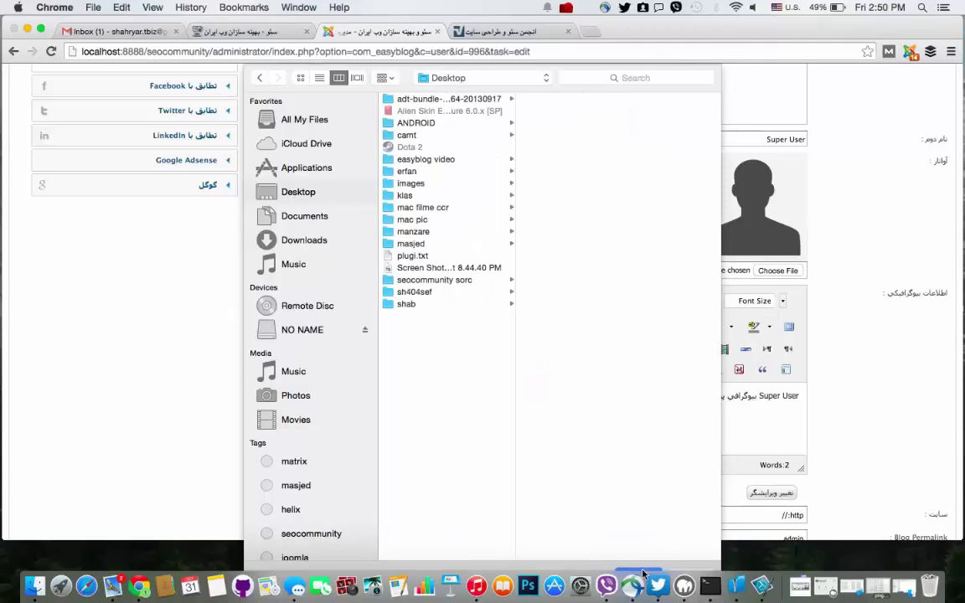
pyautogui.press('Escape')
# Examine the author avatars shown beside the featured and latest posts on seocommunity.ir.
pyautogui.scroll(-2, 888, 370)
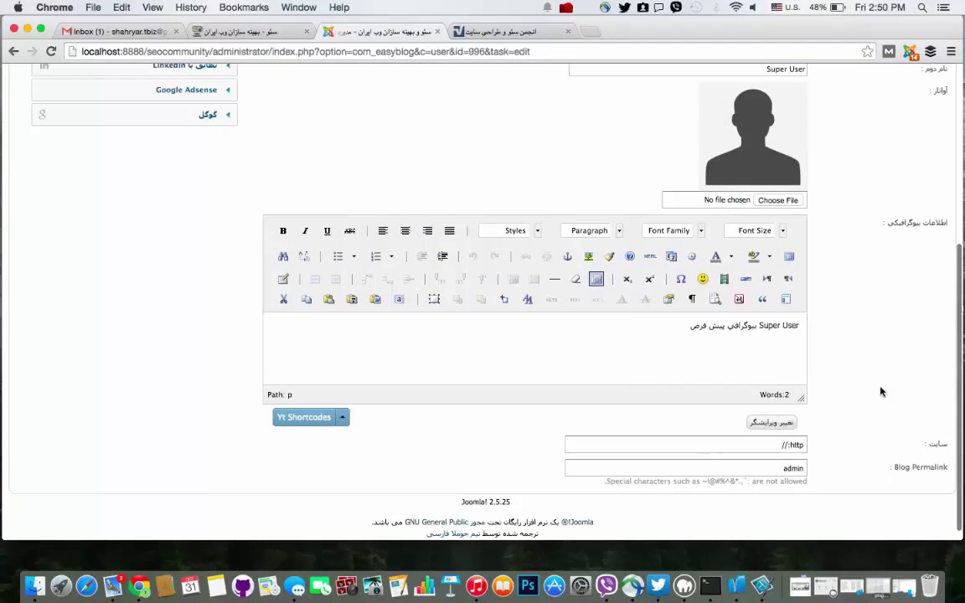
pyautogui.click(243, 31)
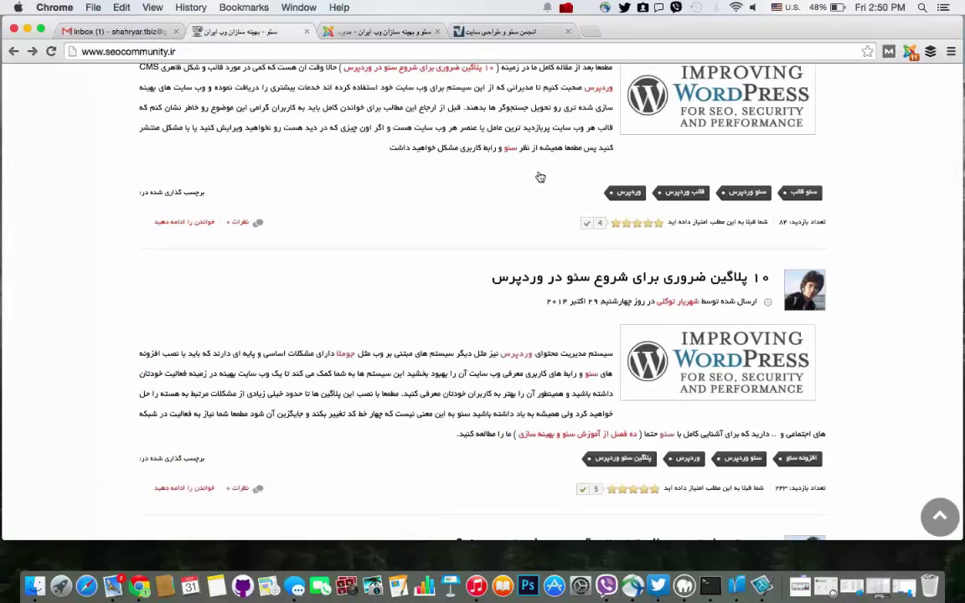
pyautogui.scroll(-1, 837, 285)
pyautogui.scroll(-3, 793, 266)
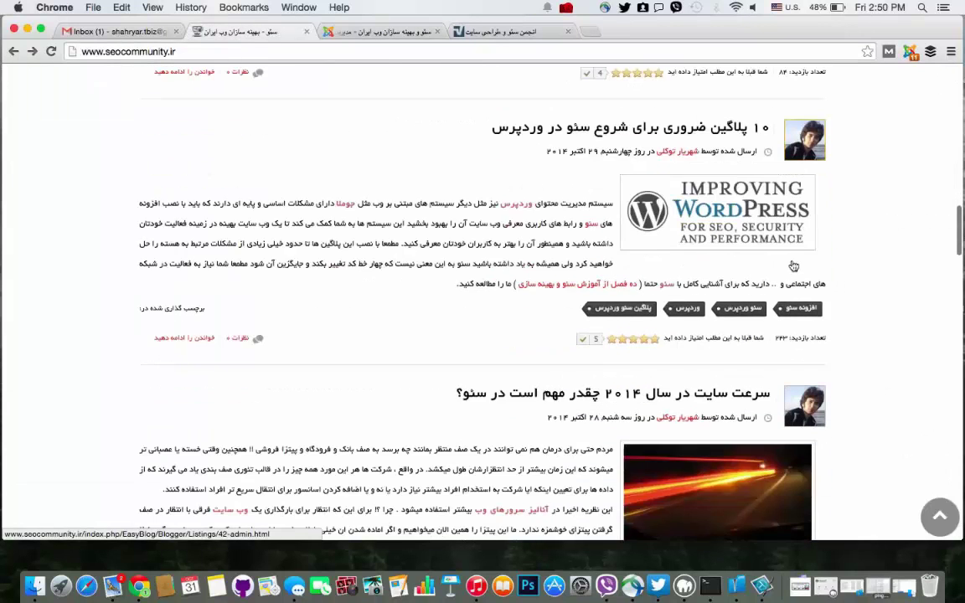
pyautogui.scroll(-1, 793, 266)
pyautogui.scroll(6, 793, 265)
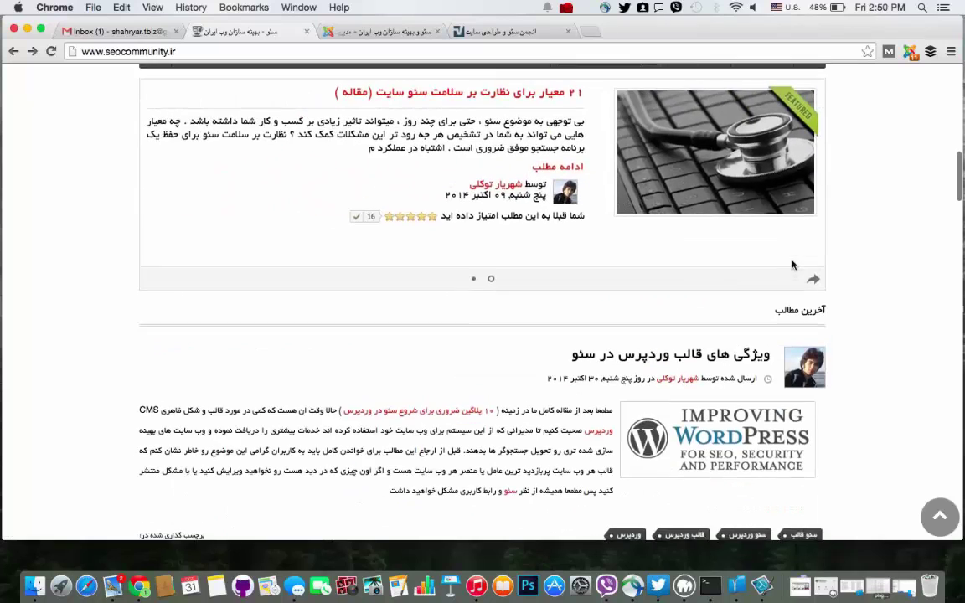
pyautogui.scroll(-2, 794, 265)
# Highlight the default biography in the Super User form, and open the seocommunity.ir article "ویژگی های قالب وردپرس در سئو" at its author box.
pyautogui.click(371, 32)
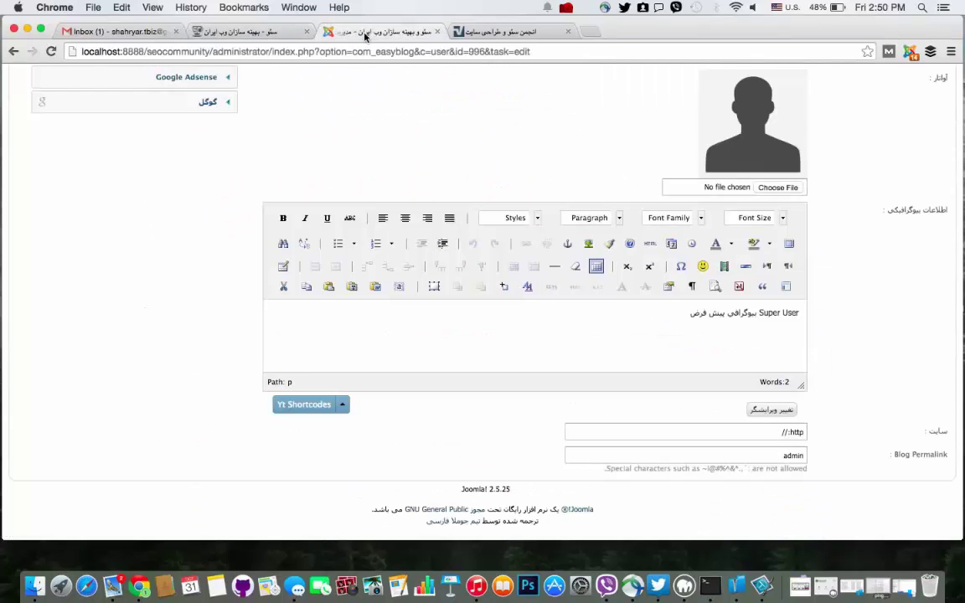
pyautogui.tripleClick(757, 311)
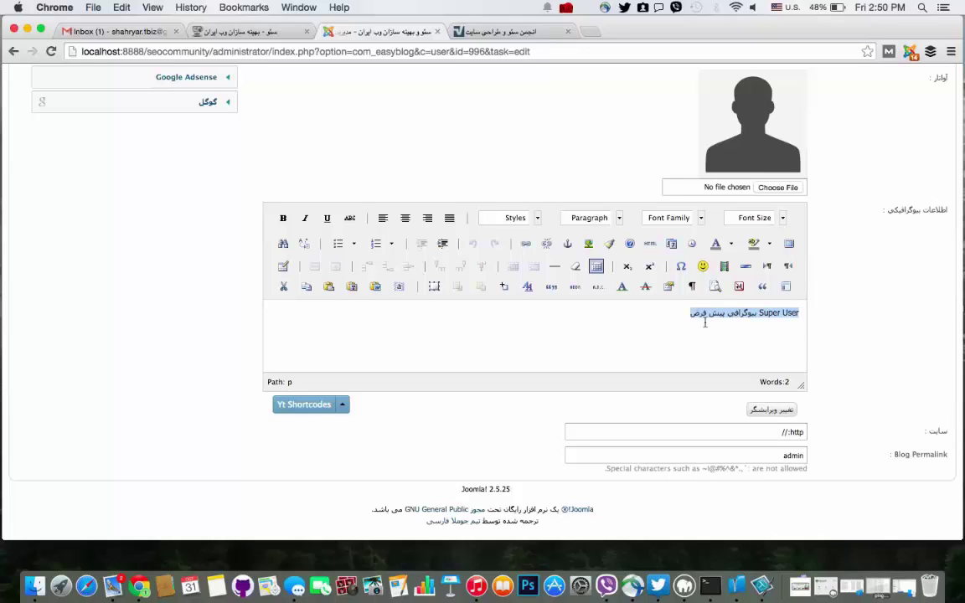
pyautogui.click(240, 32)
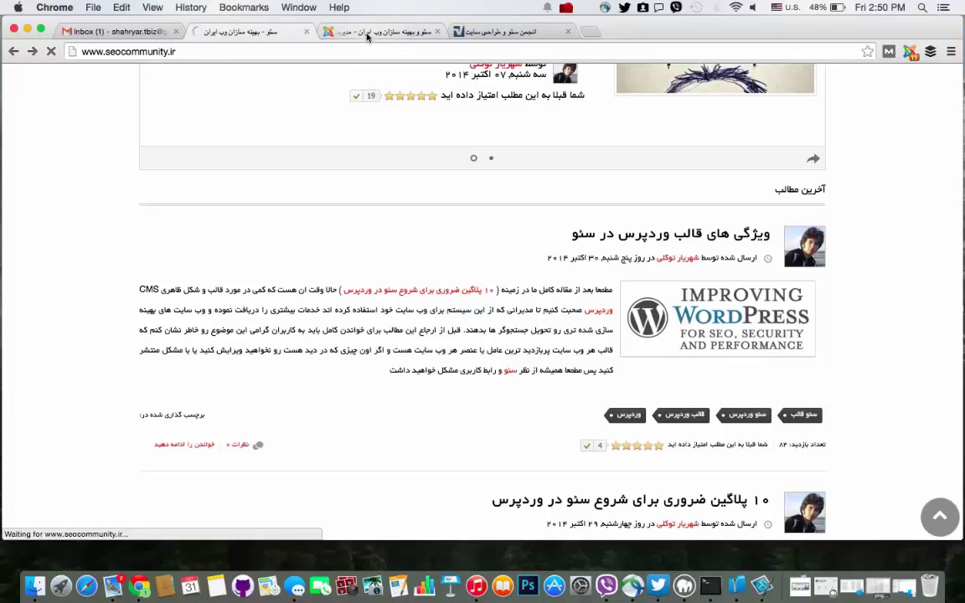
pyautogui.scroll(-3, 838, 343)
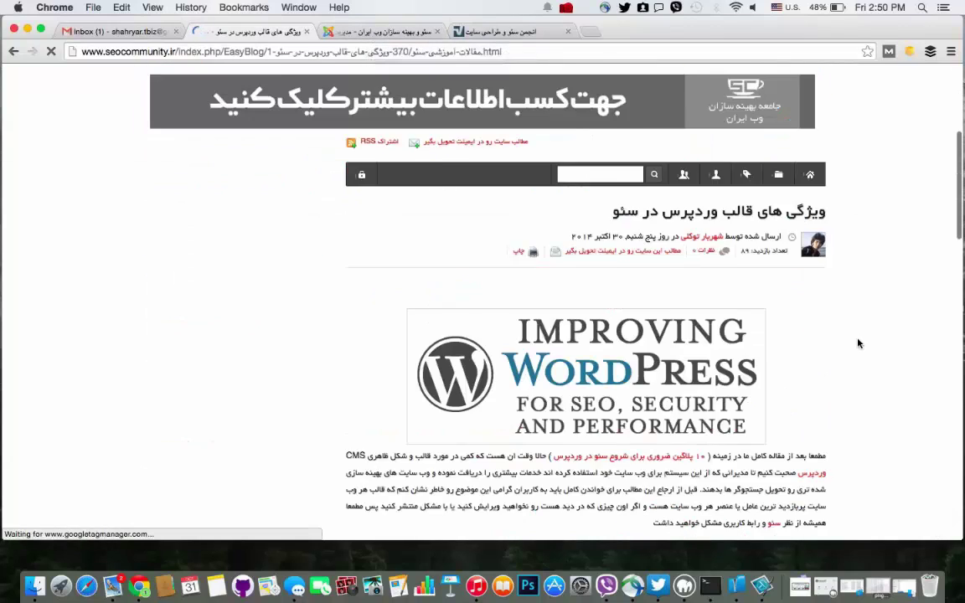
pyautogui.scroll(-10, 857, 343)
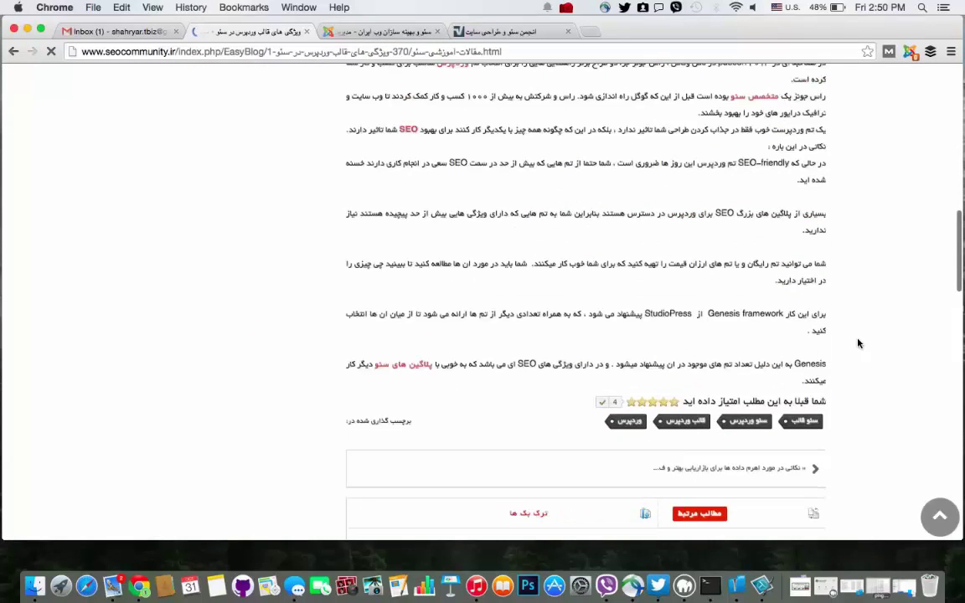
pyautogui.scroll(-8, 857, 343)
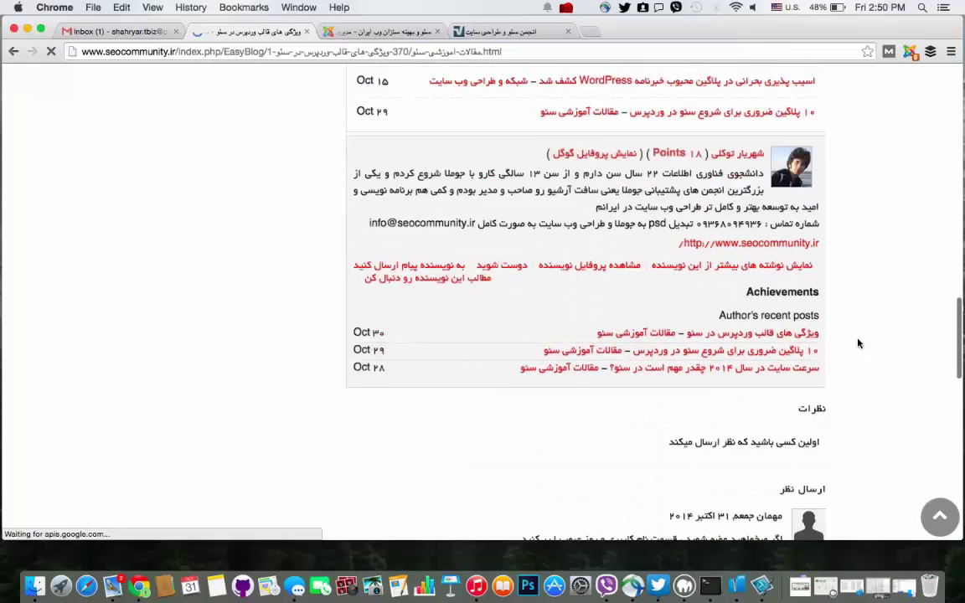
pyautogui.scroll(3, 858, 340)
# Examine the biography and contact details in the article's author box, and return to the Super User author form.
pyautogui.tripleClick(694, 235)
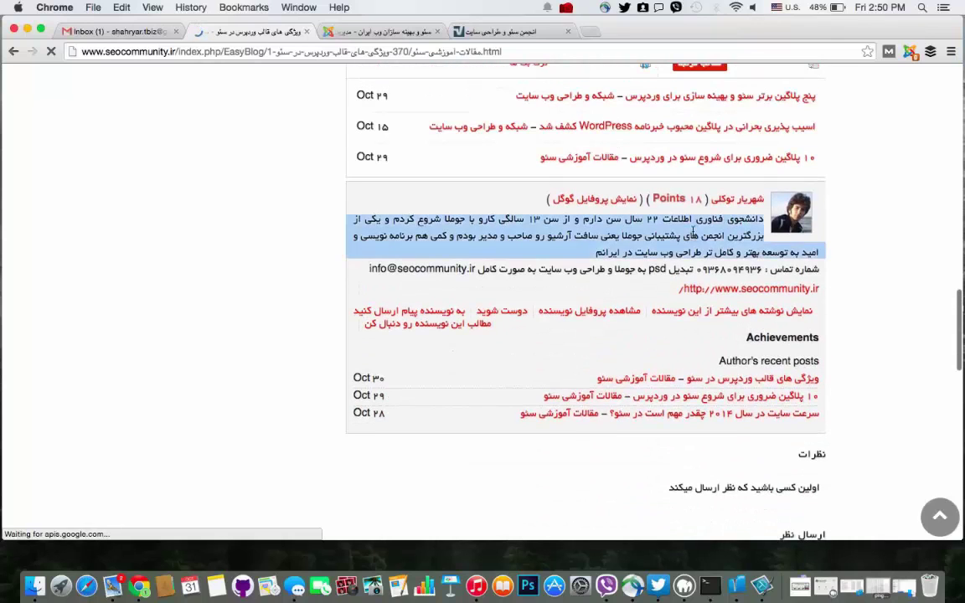
pyautogui.click(693, 235)
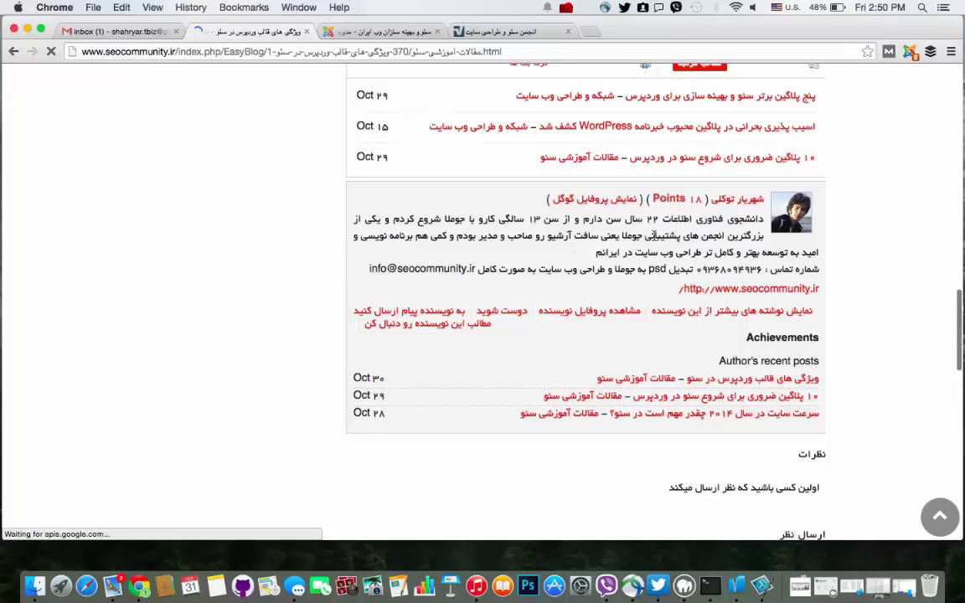
pyautogui.moveTo(634, 252)
pyautogui.mouseDown()
pyautogui.moveTo(581, 223)
pyautogui.moveTo(623, 252)
pyautogui.mouseUp()
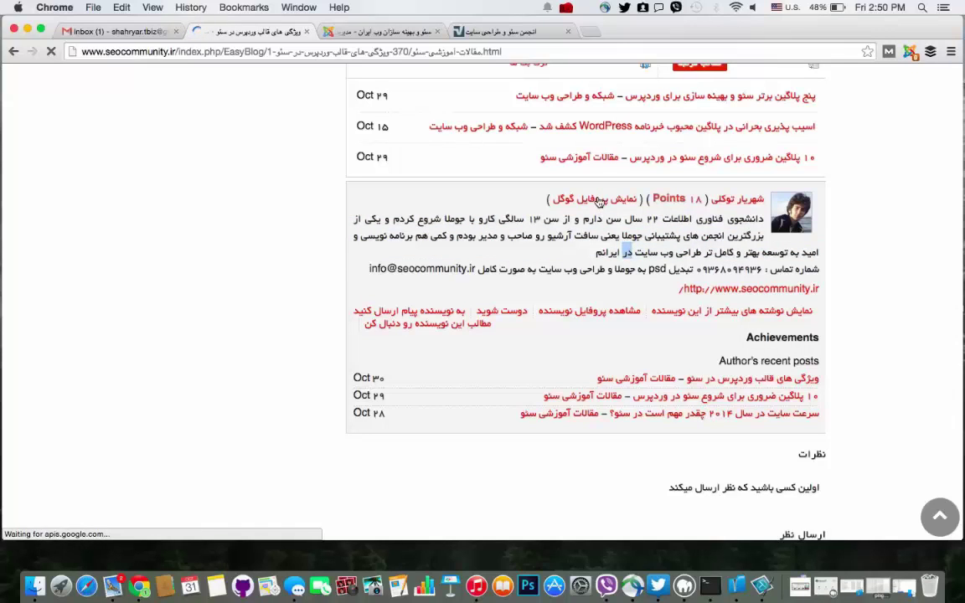
pyautogui.doubleClick(691, 236)
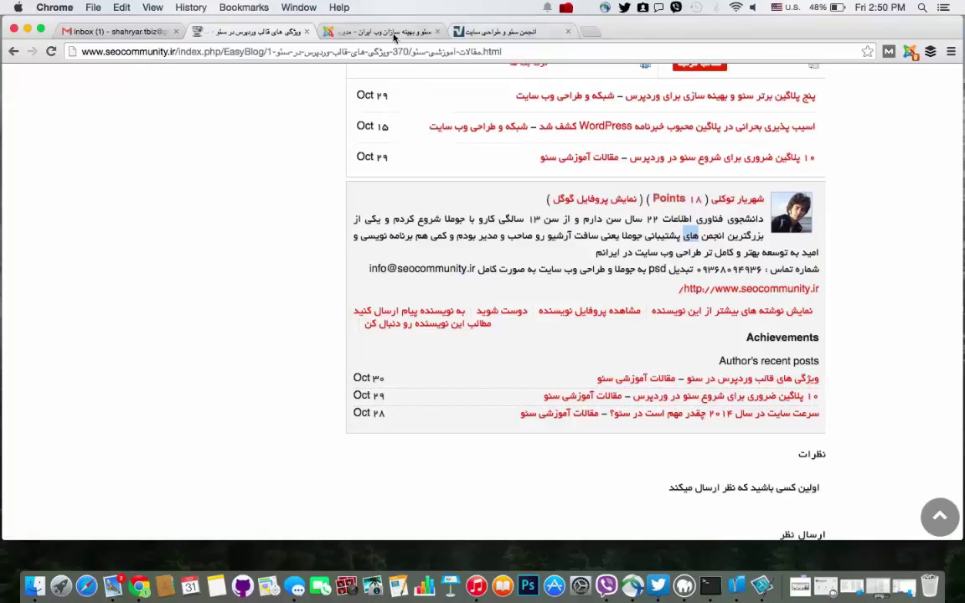
pyautogui.tripleClick(569, 268)
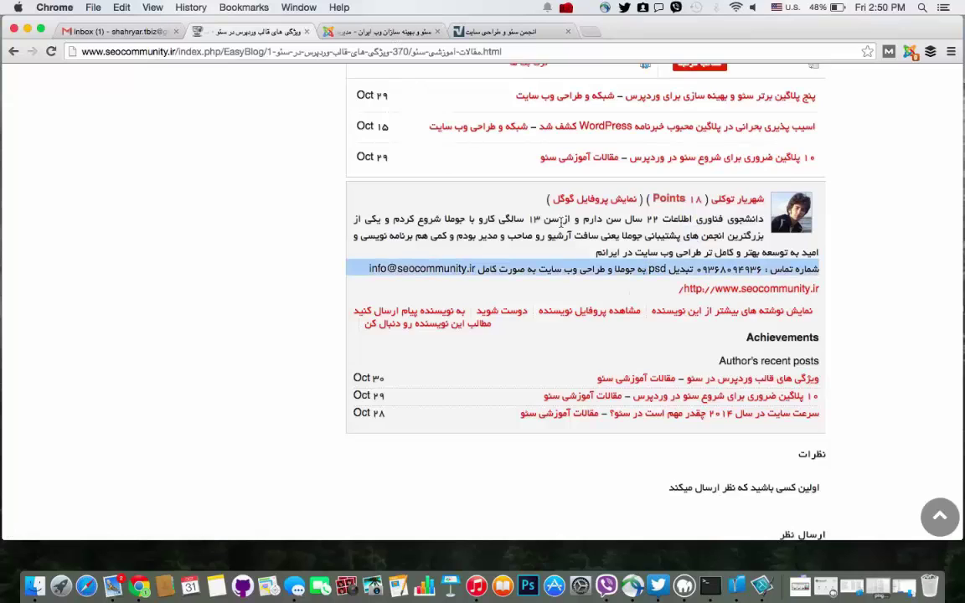
pyautogui.click(388, 34)
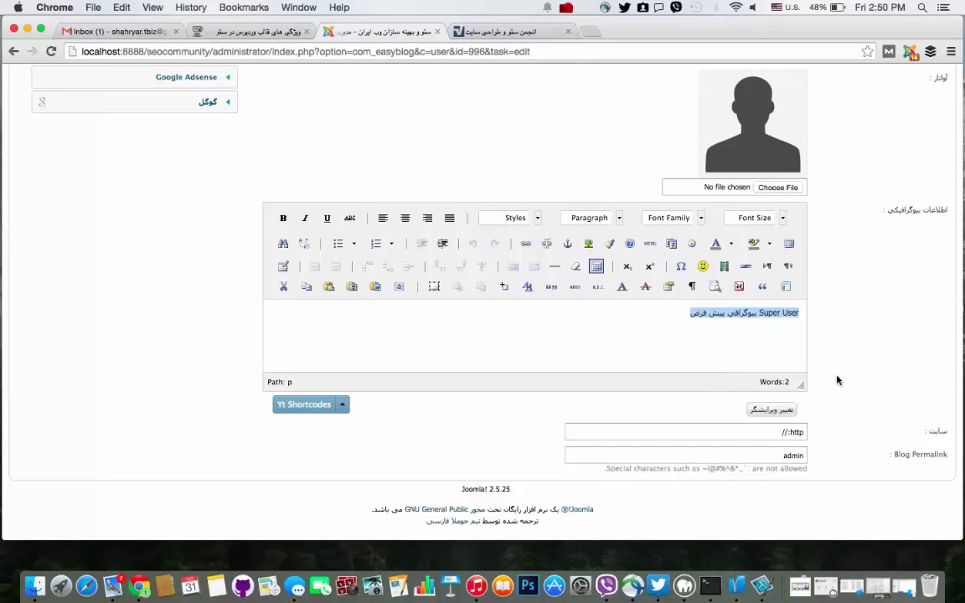
# Check the website field in the Super User form against the article's author box, and return to the form.
pyautogui.click(765, 431)
pyautogui.click(851, 429)
pyautogui.click(194, 31)
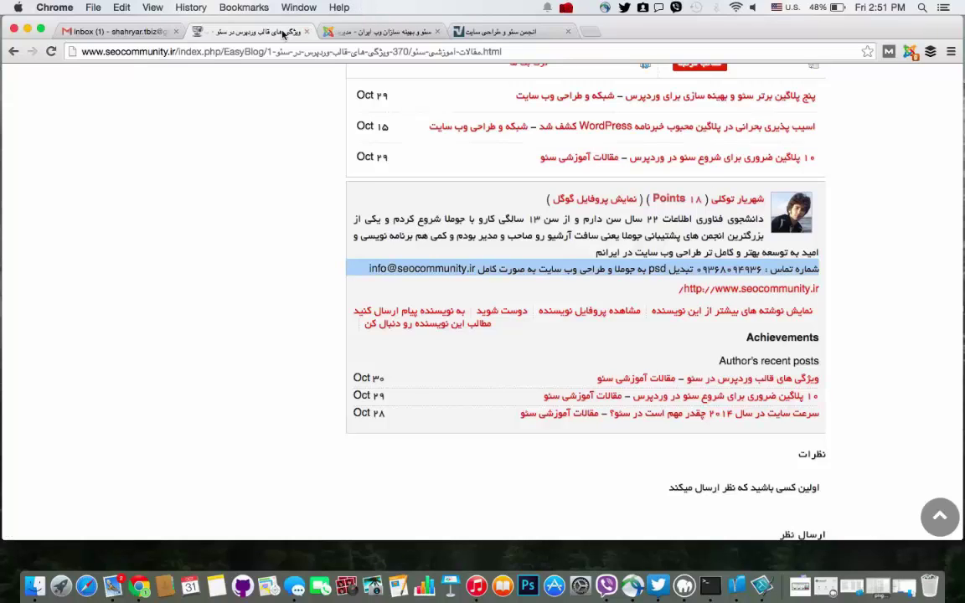
pyautogui.click(376, 32)
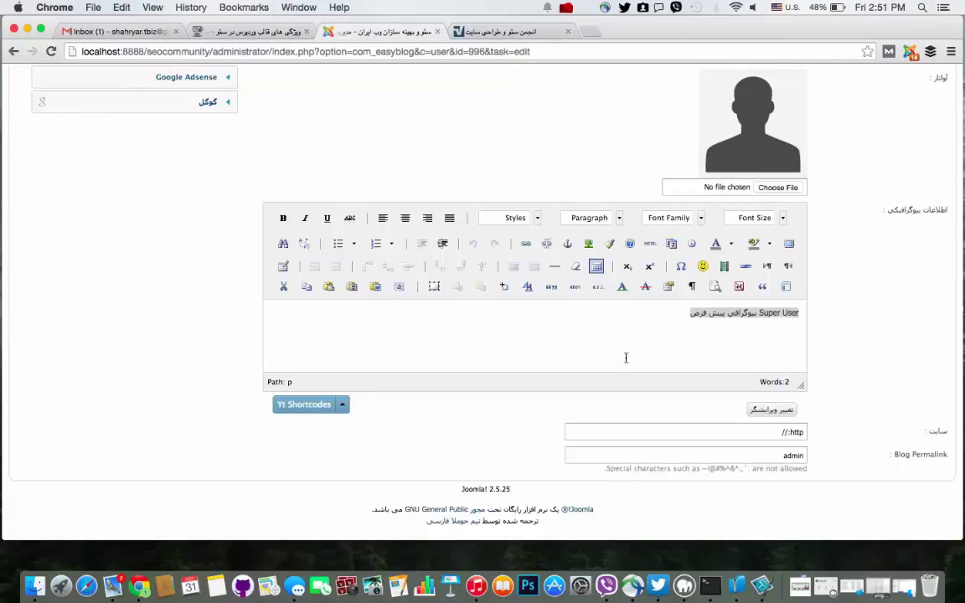
# Examine the Super User form's Feedburner section and highlight its address label.
pyautogui.scroll(5, 626, 356)
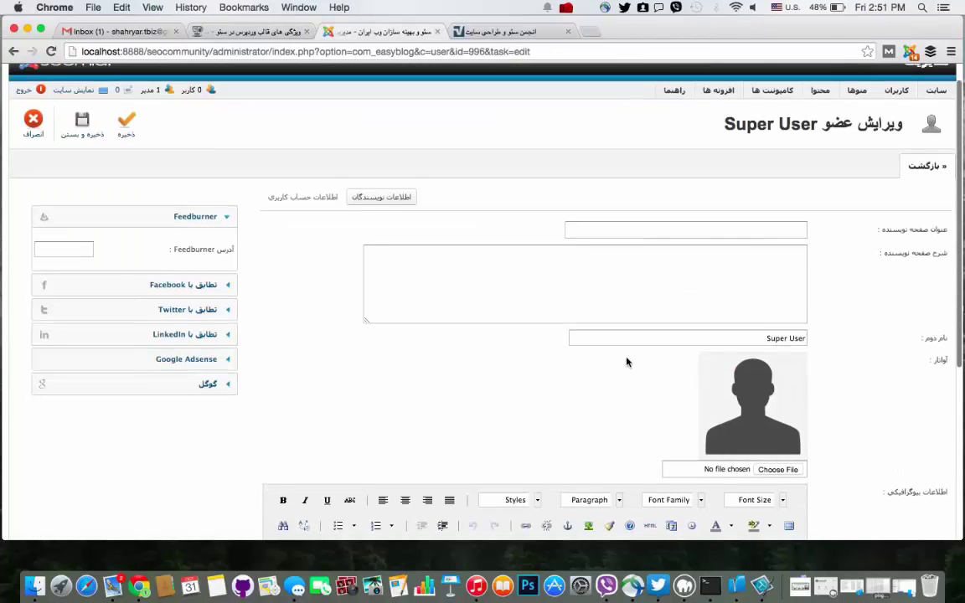
pyautogui.scroll(-1, 626, 361)
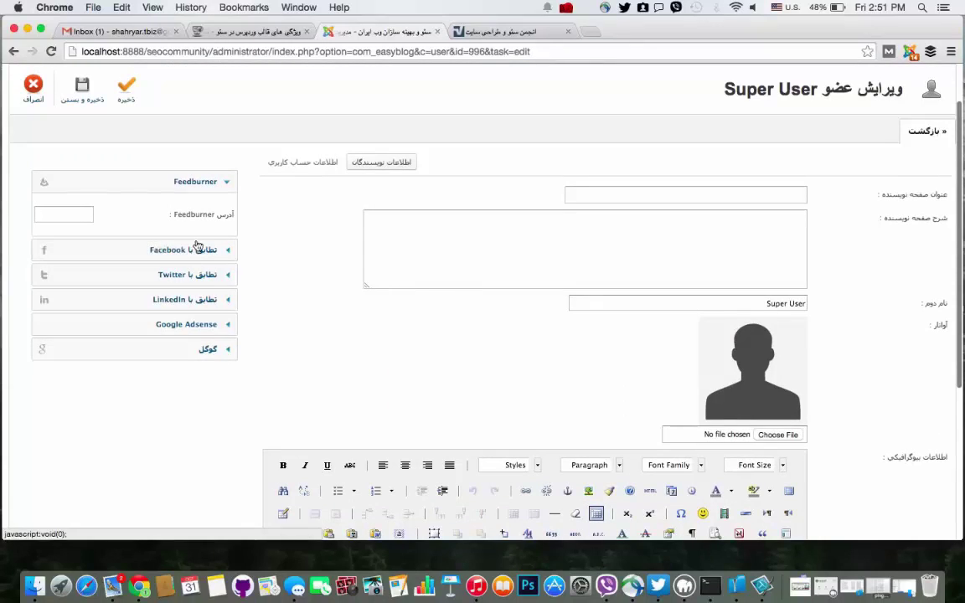
pyautogui.scroll(-6, 526, 265)
pyautogui.scroll(6, 534, 269)
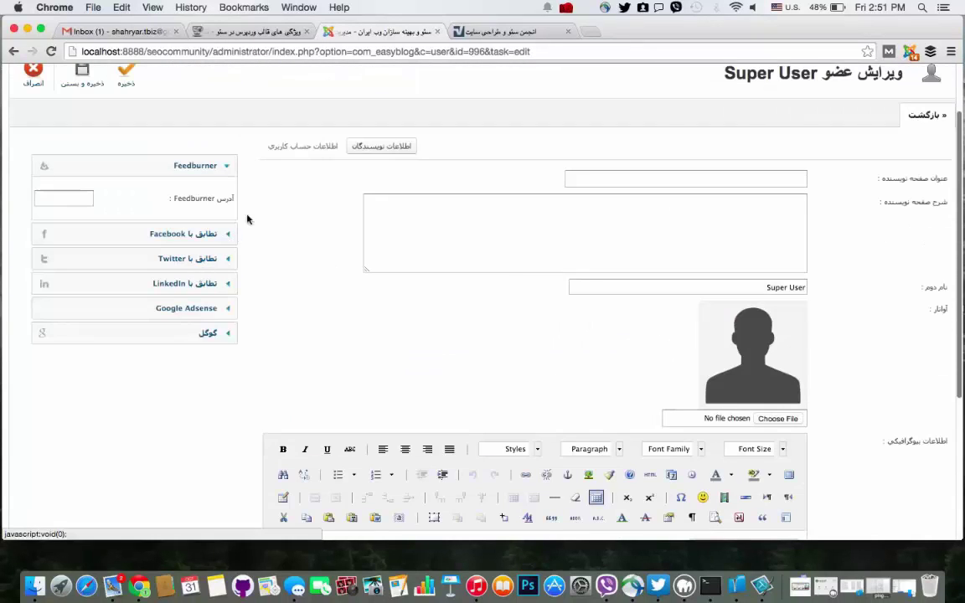
pyautogui.click(191, 165)
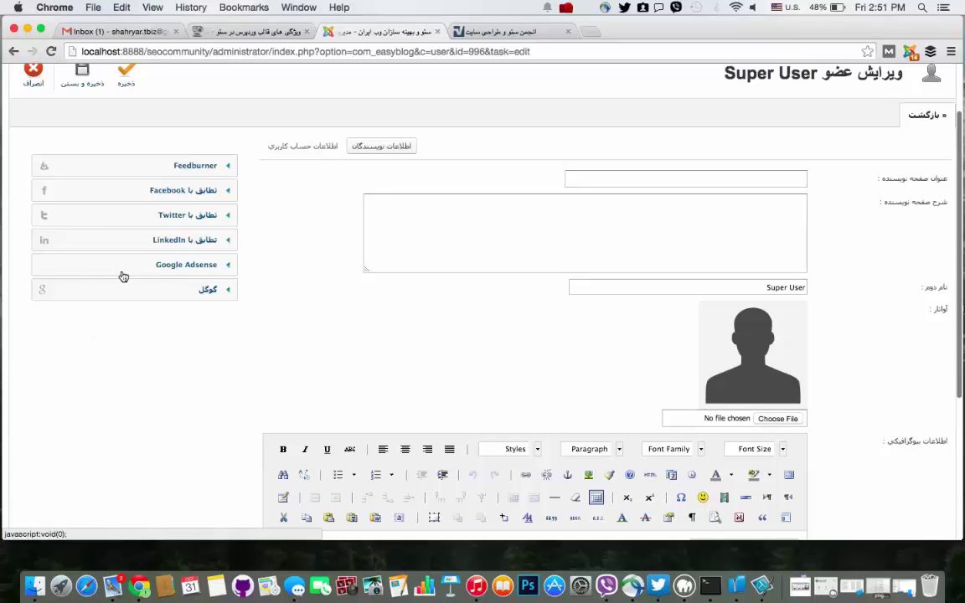
pyautogui.click(210, 166)
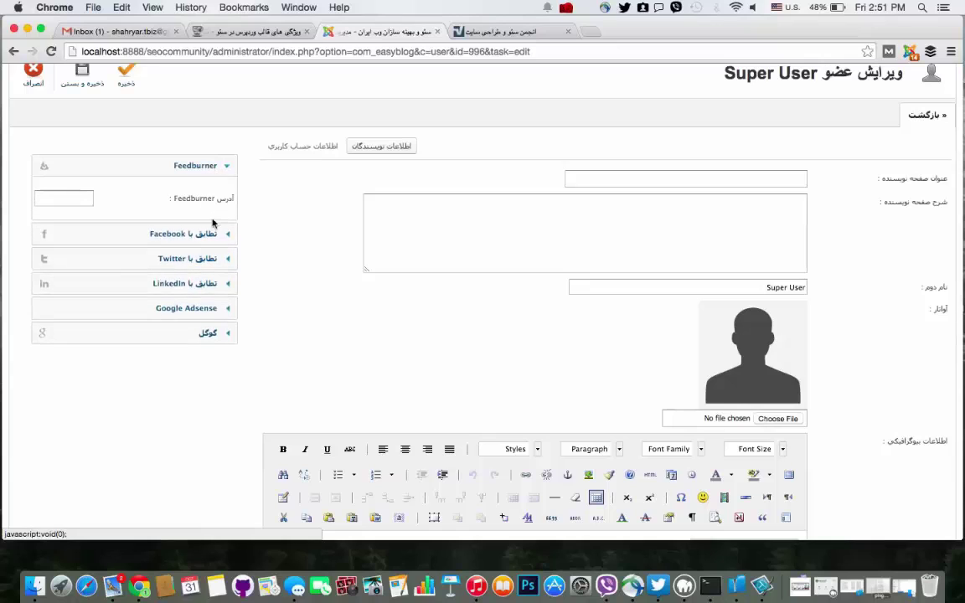
pyautogui.doubleClick(194, 199)
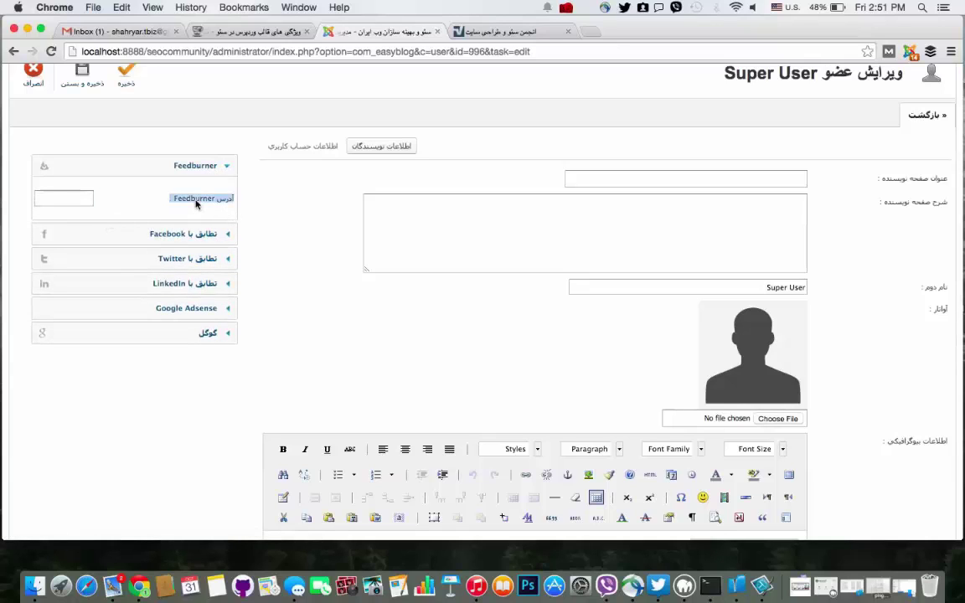
pyautogui.click(201, 201)
pyautogui.doubleClick(202, 201)
pyautogui.click(192, 215)
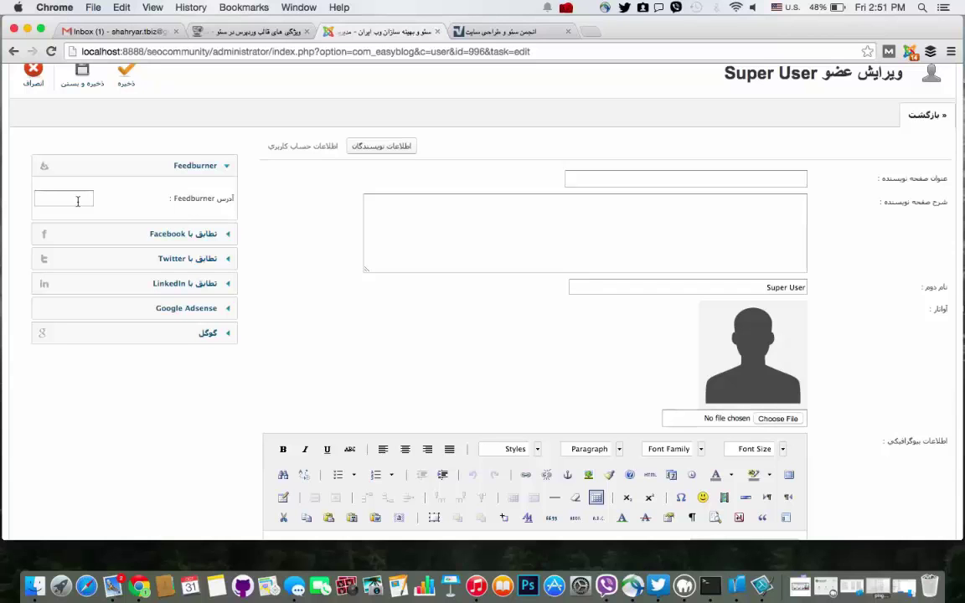
# Open the FeedBurner feed from the RSS link in the seocommunity.ir article's footer and look through its posts.
pyautogui.click(551, 31)
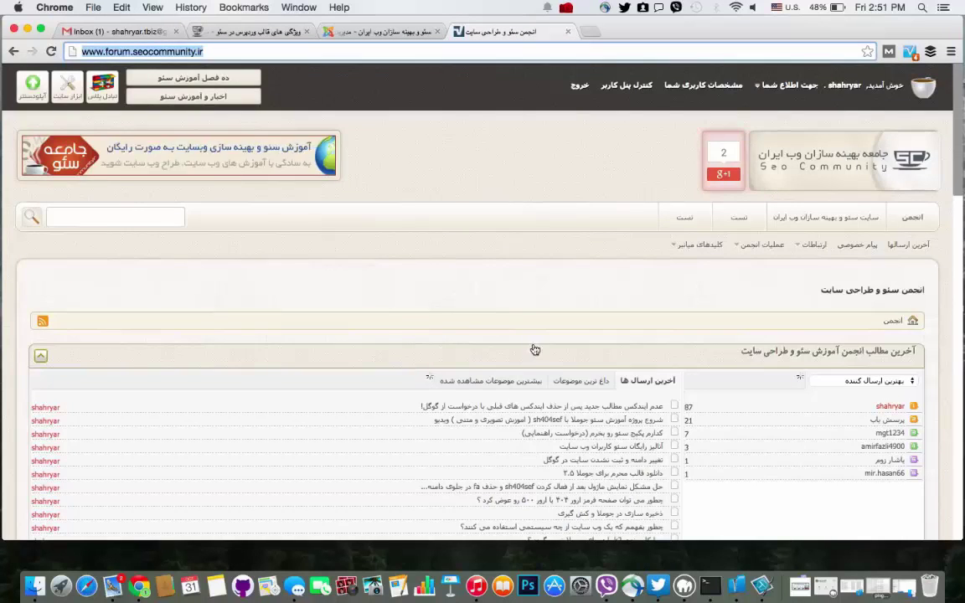
pyautogui.scroll(-3, 534, 350)
pyautogui.click(252, 33)
pyautogui.scroll(-10, 405, 333)
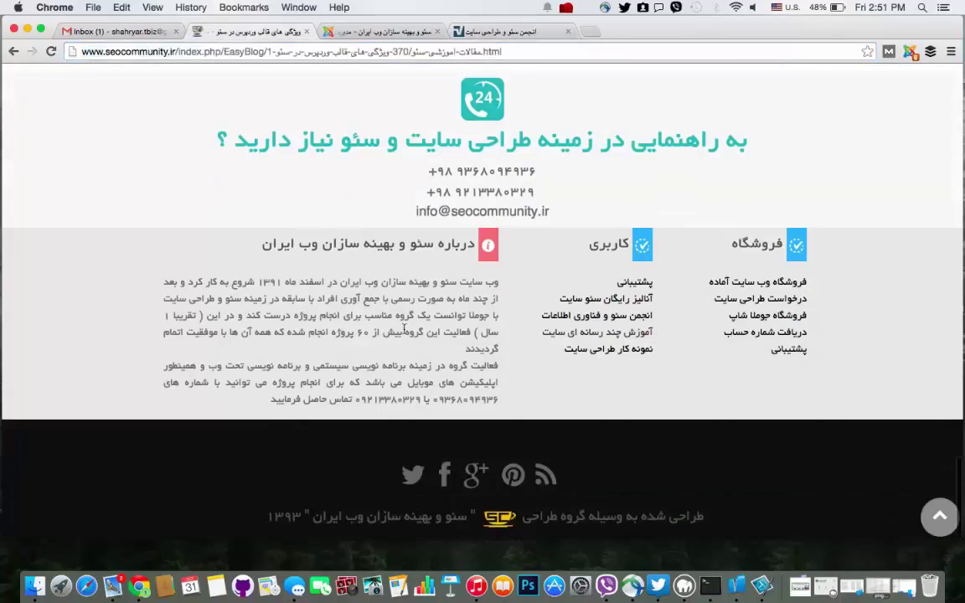
pyautogui.keyDown('super'); pyautogui.click(545, 477); pyautogui.keyUp('super')
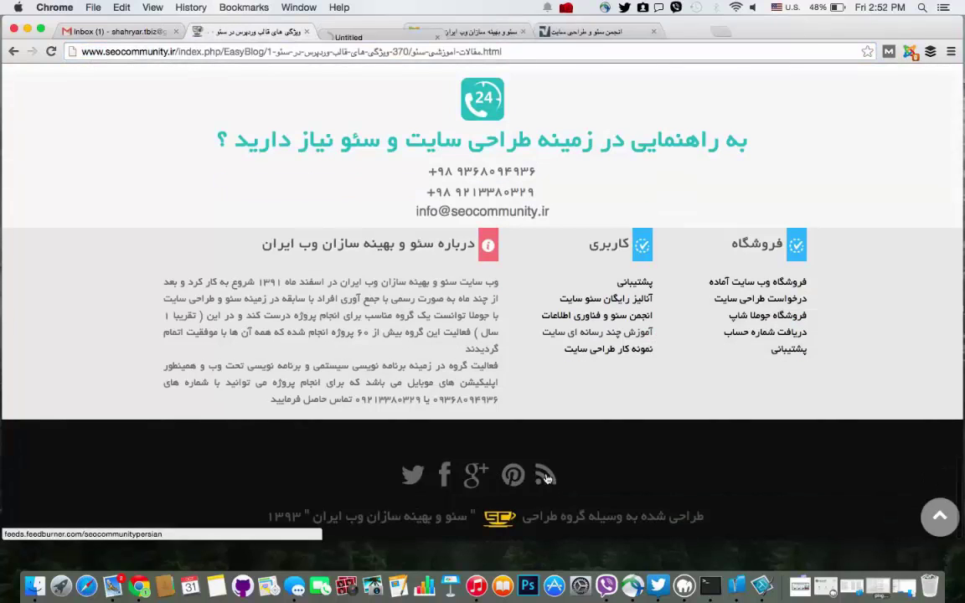
pyautogui.click(381, 32)
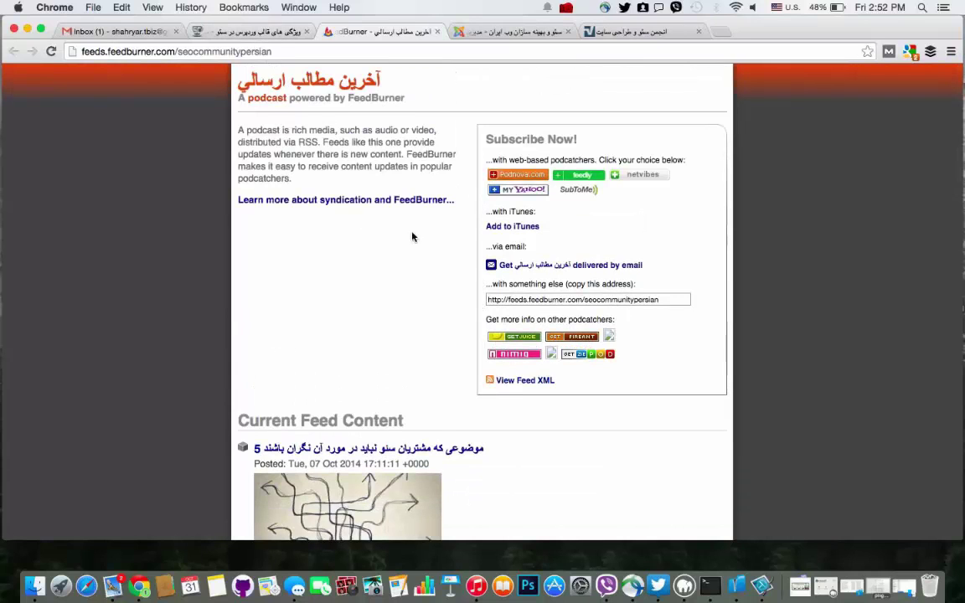
pyautogui.scroll(-15, 414, 237)
pyautogui.scroll(5, 413, 237)
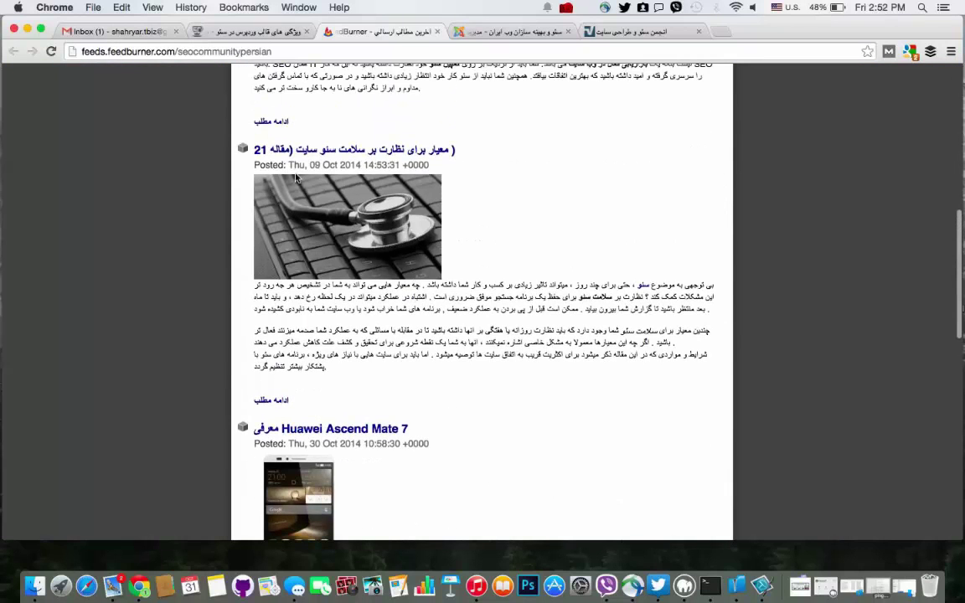
# Fill in the e-mail address in the article page's newsletter box and request the subscription.
pyautogui.click(251, 31)
pyautogui.scroll(20, 215, 215)
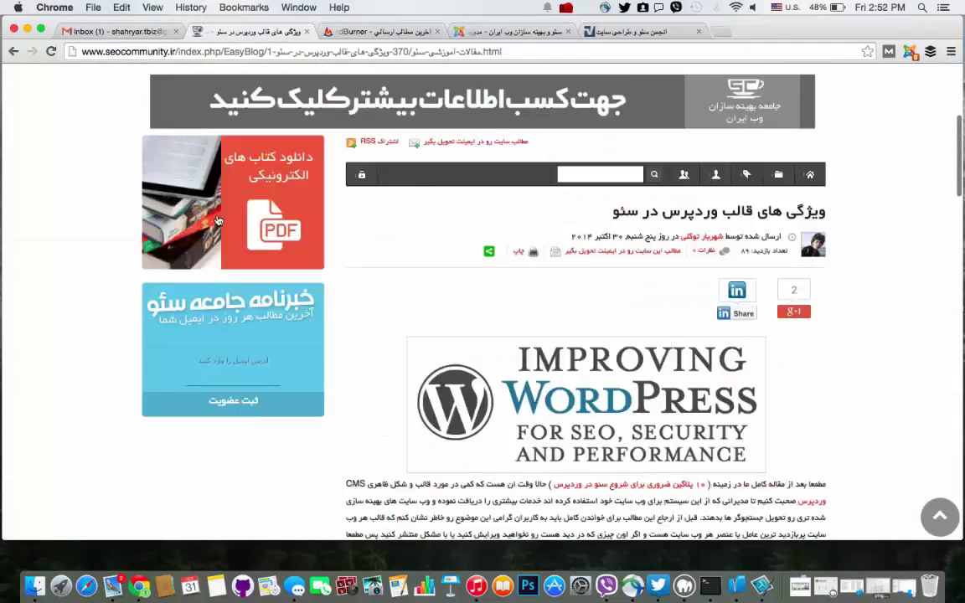
pyautogui.scroll(-5, 218, 216)
pyautogui.scroll(-2, 237, 218)
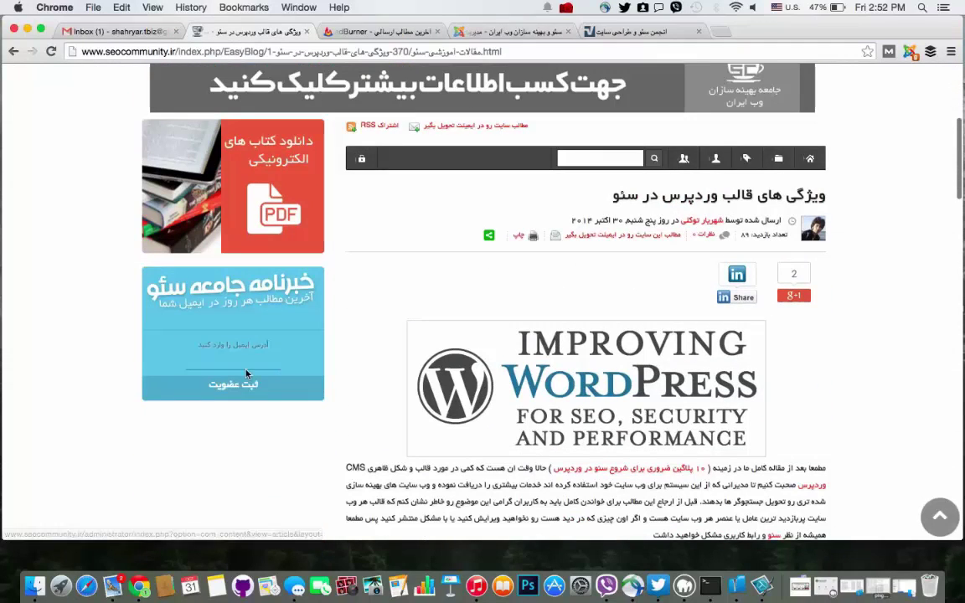
pyautogui.click(241, 365)
pyautogui.click(247, 379)
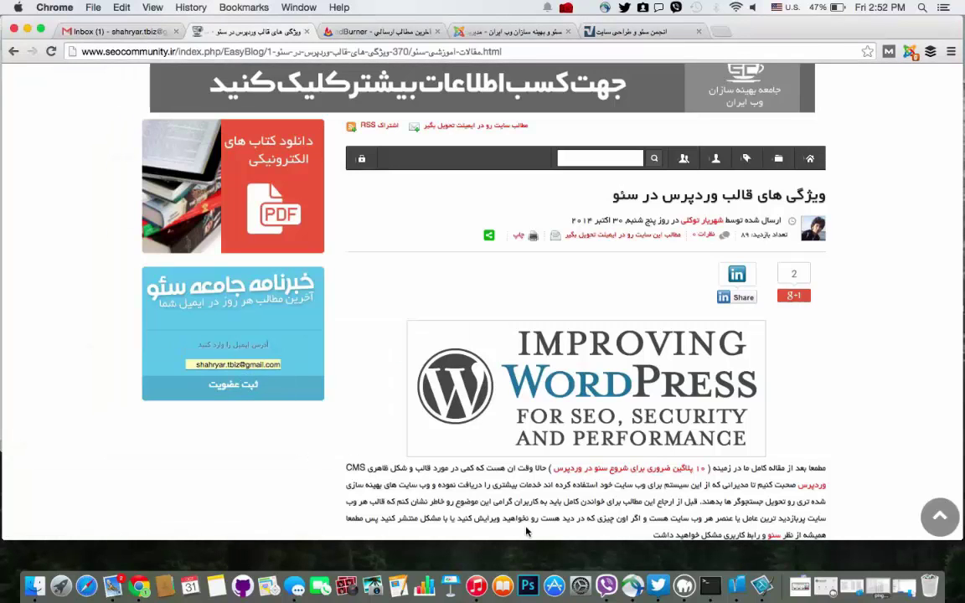
# Close the FeedBurner e-mail subscription window and bring the article page back to the front.
pyautogui.click(27, 31)
pyautogui.moveTo(278, 22); pyautogui.dragTo(488, 31)
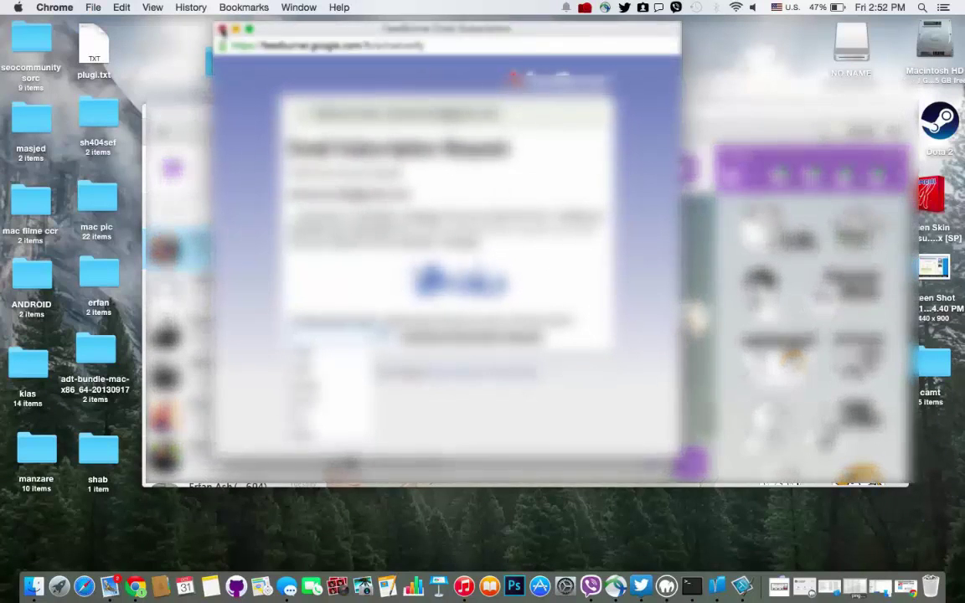
pyautogui.click(222, 30)
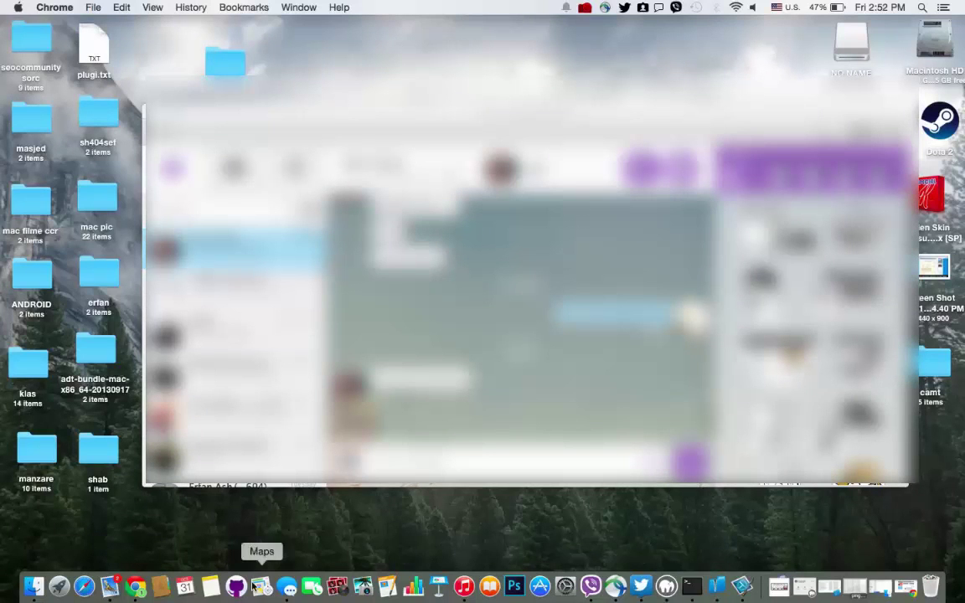
pyautogui.click(135, 586)
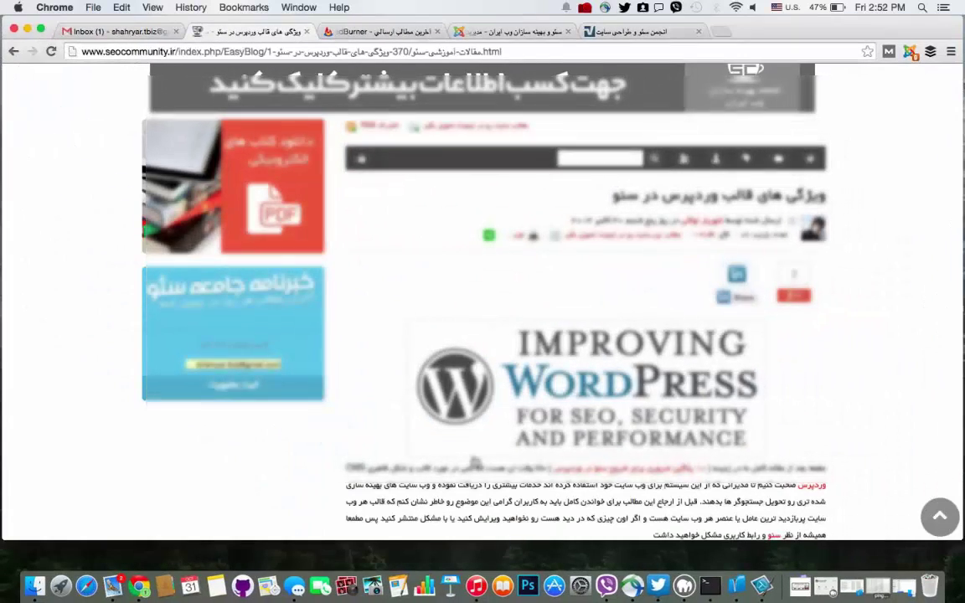
# Look through the article down to its author box, and return to the Super User author form.
pyautogui.scroll(-10, 475, 453)
pyautogui.scroll(-8, 475, 453)
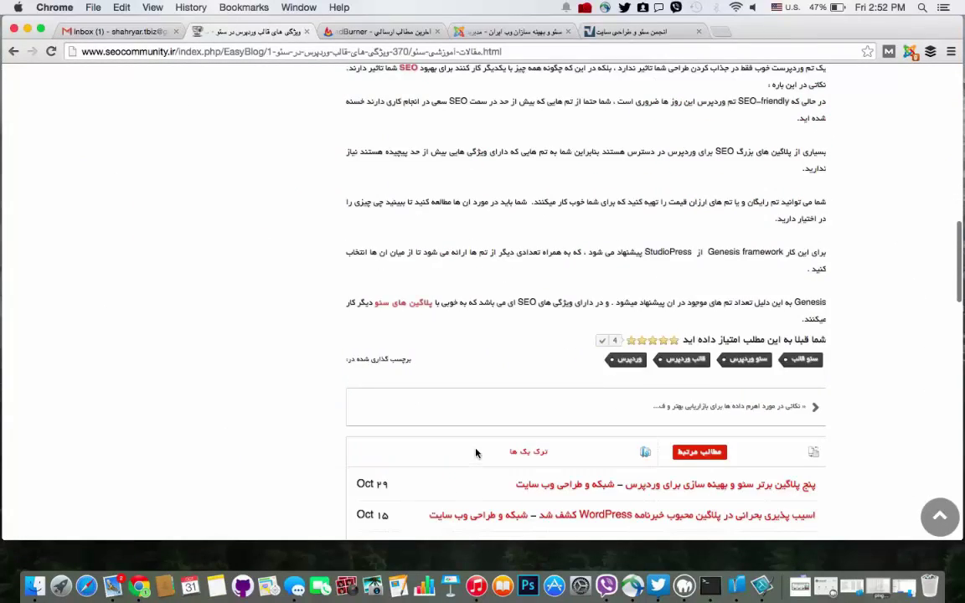
pyautogui.scroll(-5, 476, 453)
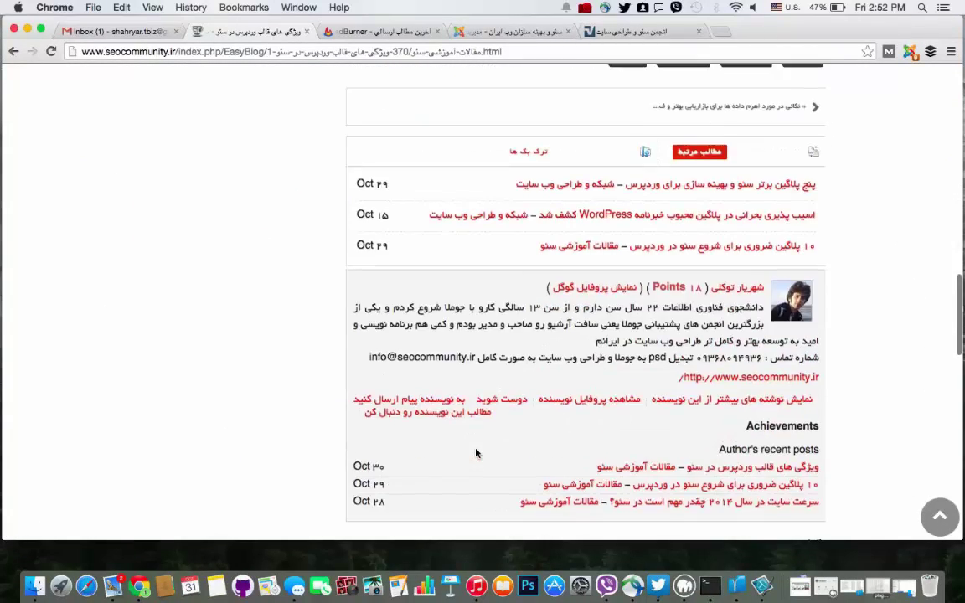
pyautogui.scroll(15, 475, 453)
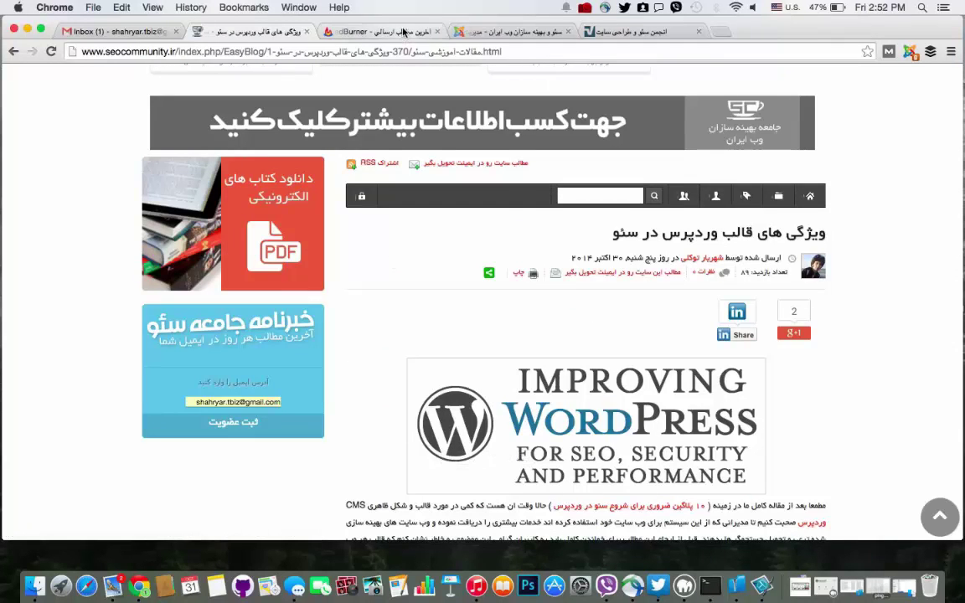
pyautogui.click(496, 33)
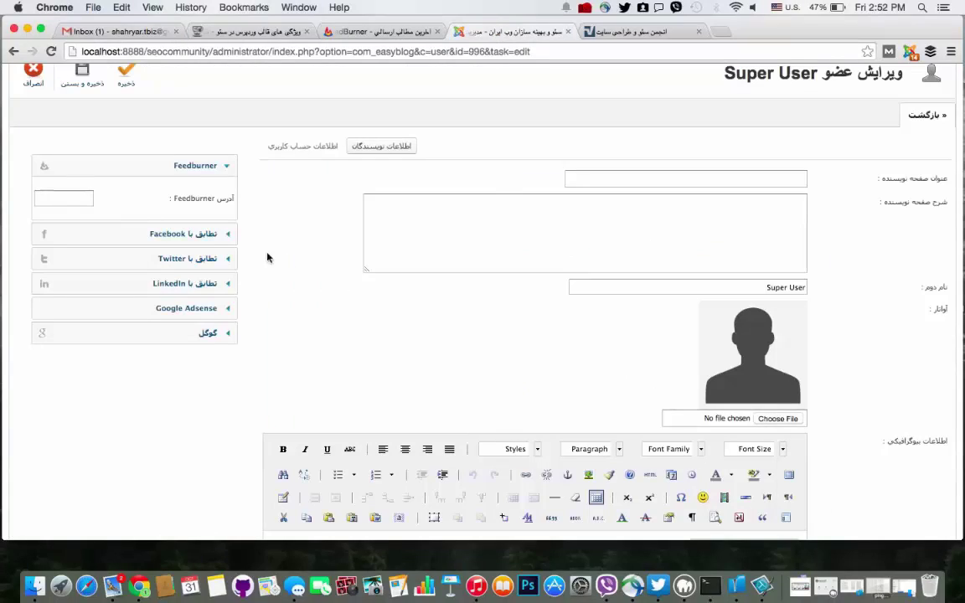
pyautogui.click(198, 240)
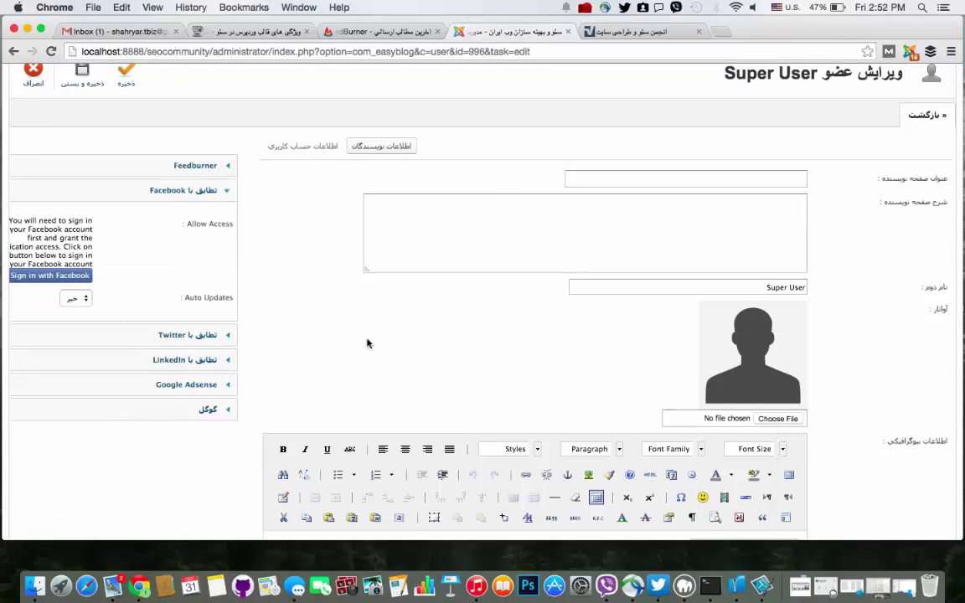
pyautogui.click(289, 144)
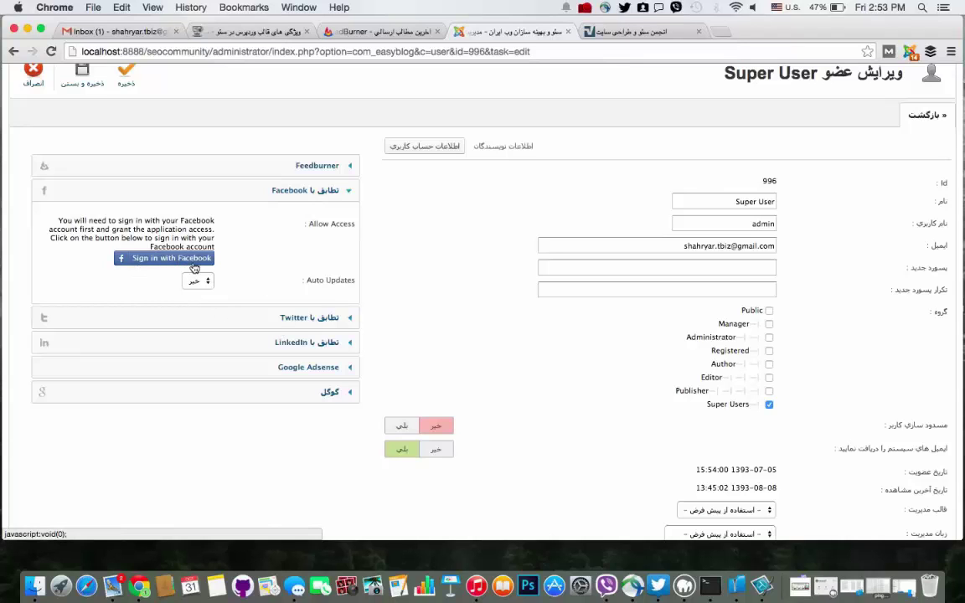
pyautogui.click(328, 318)
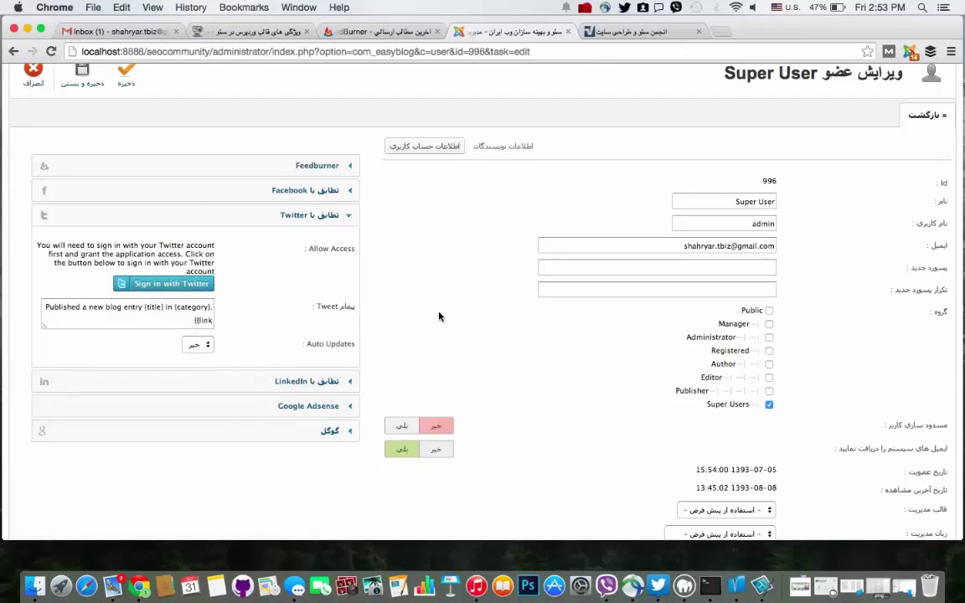
pyautogui.click(322, 199)
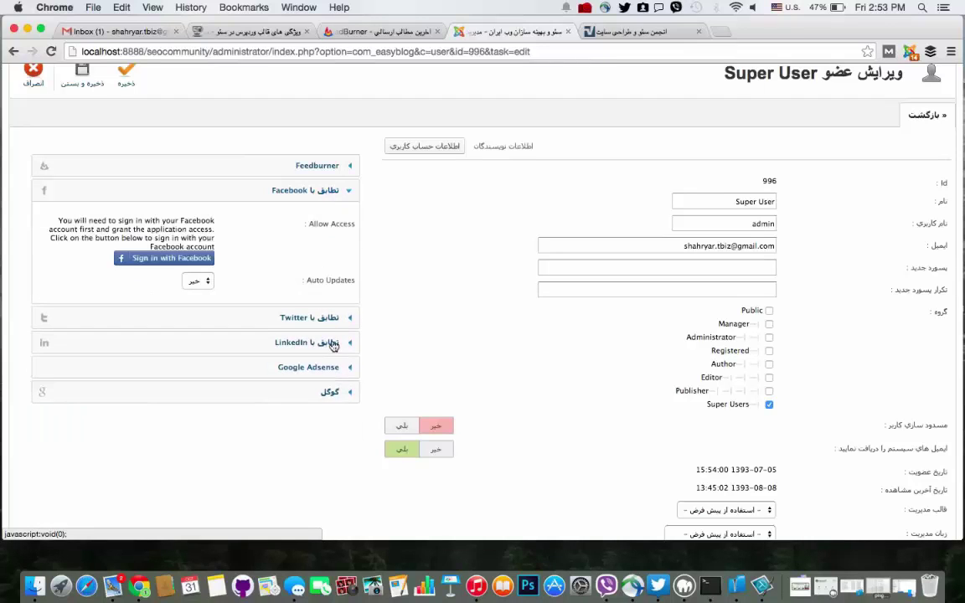
pyautogui.click(301, 315)
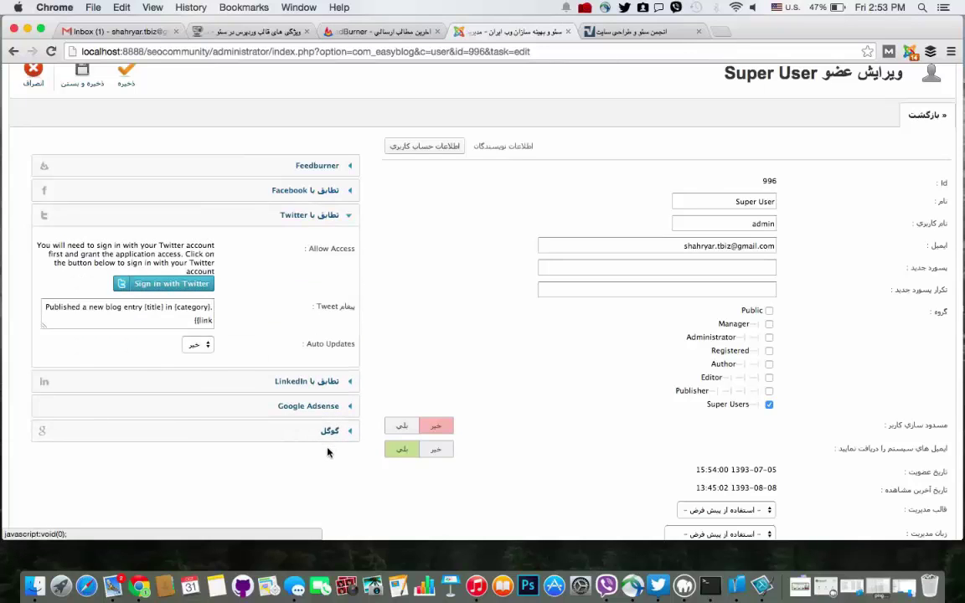
pyautogui.click(325, 383)
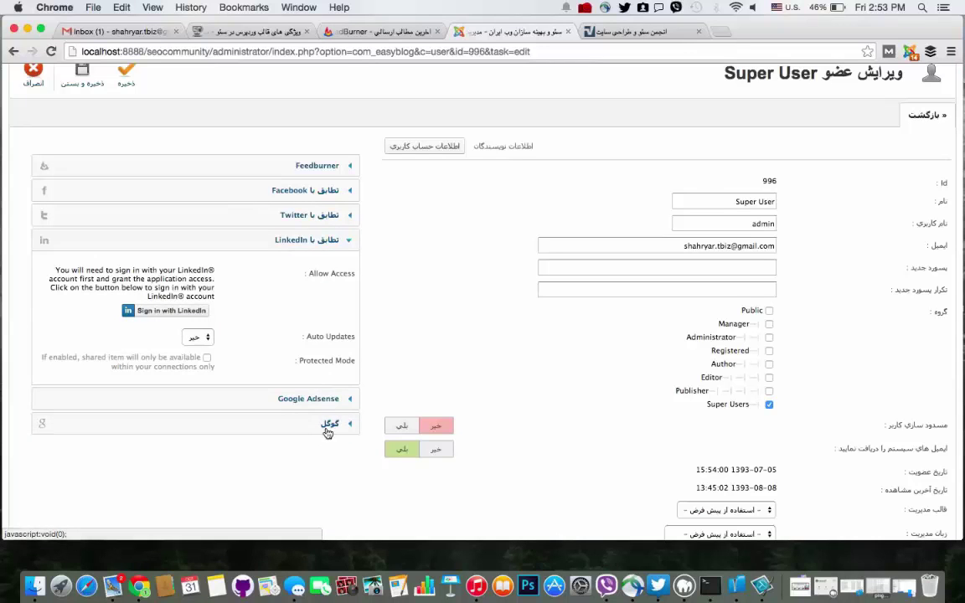
pyautogui.click(329, 424)
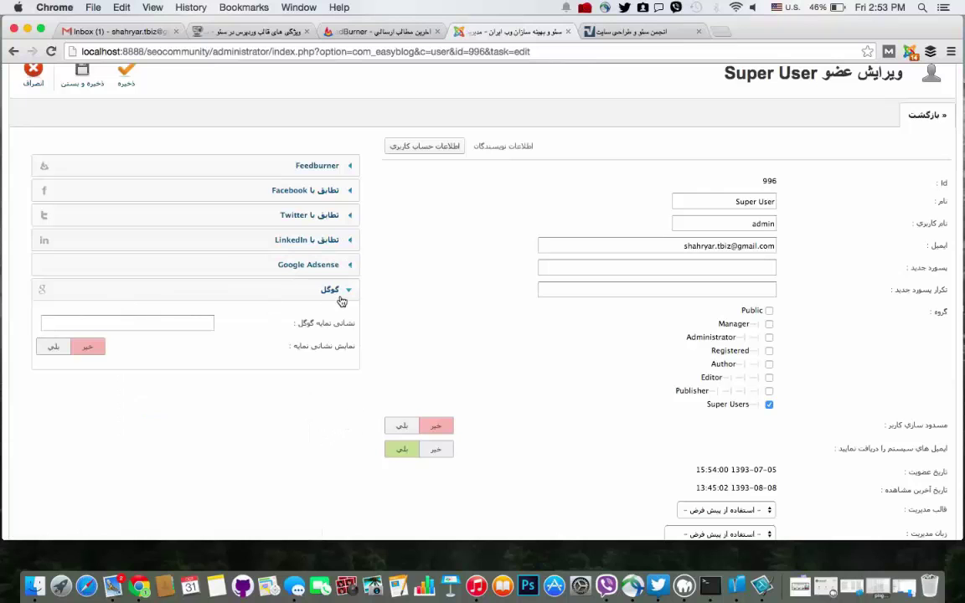
# Check the Google profile link in the article's author box, and return to the Super User form.
pyautogui.click(252, 33)
pyautogui.scroll(-10, 536, 319)
pyautogui.scroll(-3, 551, 316)
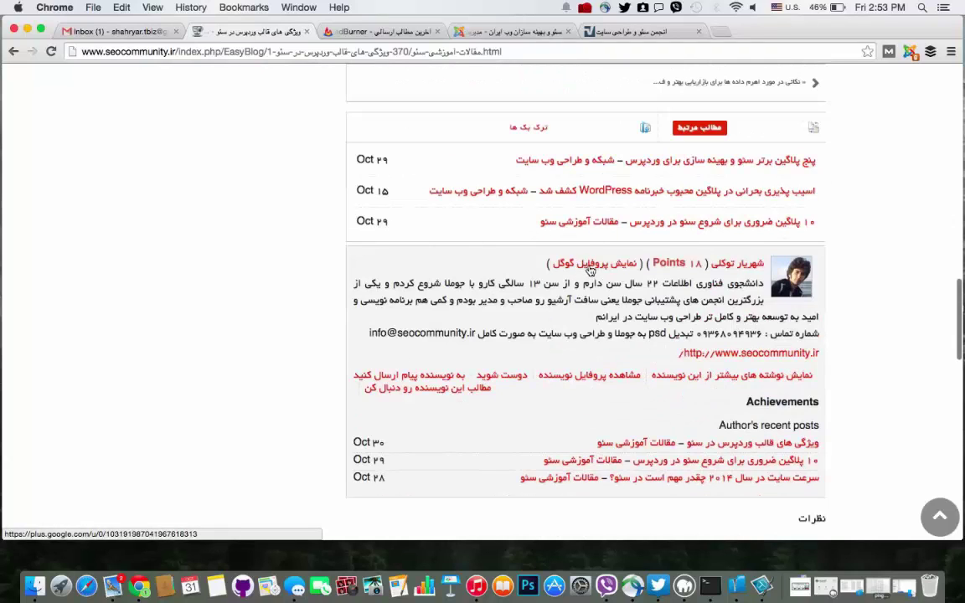
pyautogui.click(495, 31)
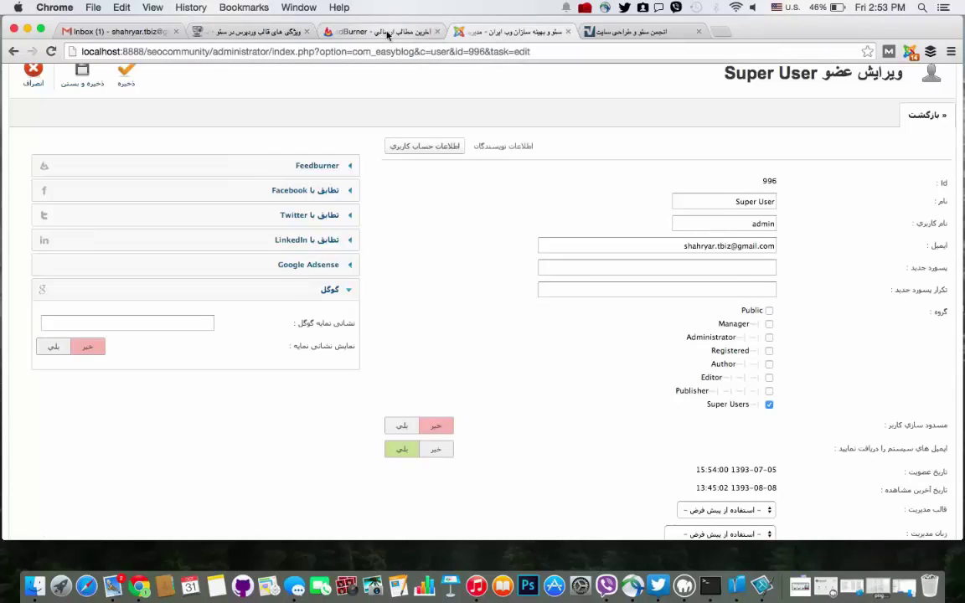
# Review the Super User's Google Adsense activation, code and display position options, and leave the author form without saving.
pyautogui.click(323, 270)
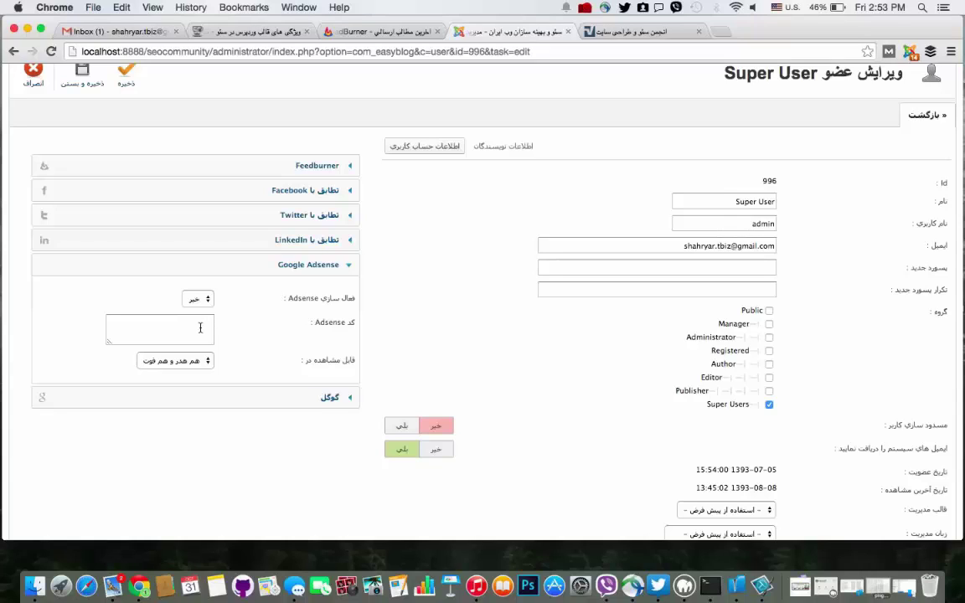
pyautogui.click(194, 298)
pyautogui.click(447, 279)
pyautogui.click(175, 360)
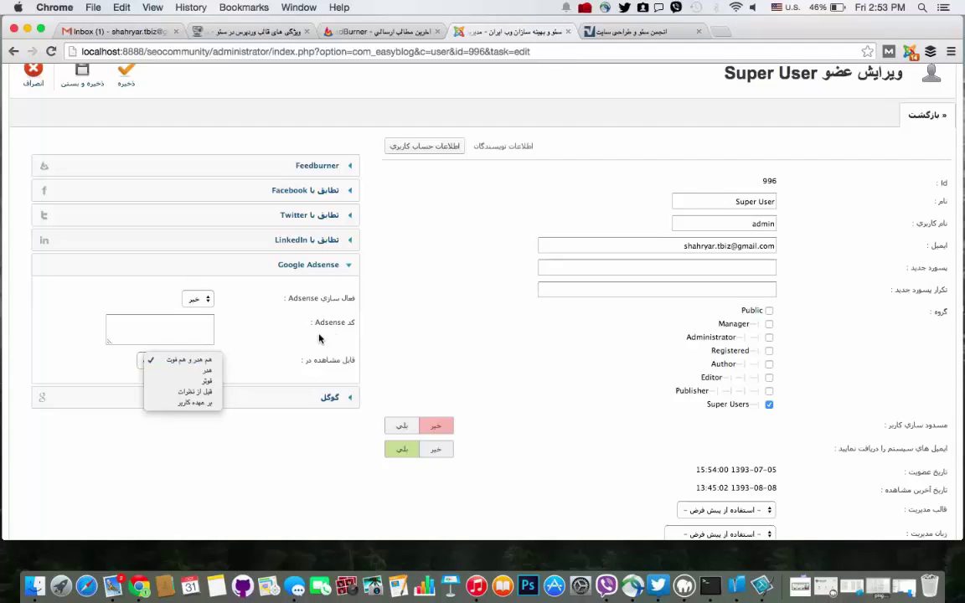
pyautogui.click(144, 329)
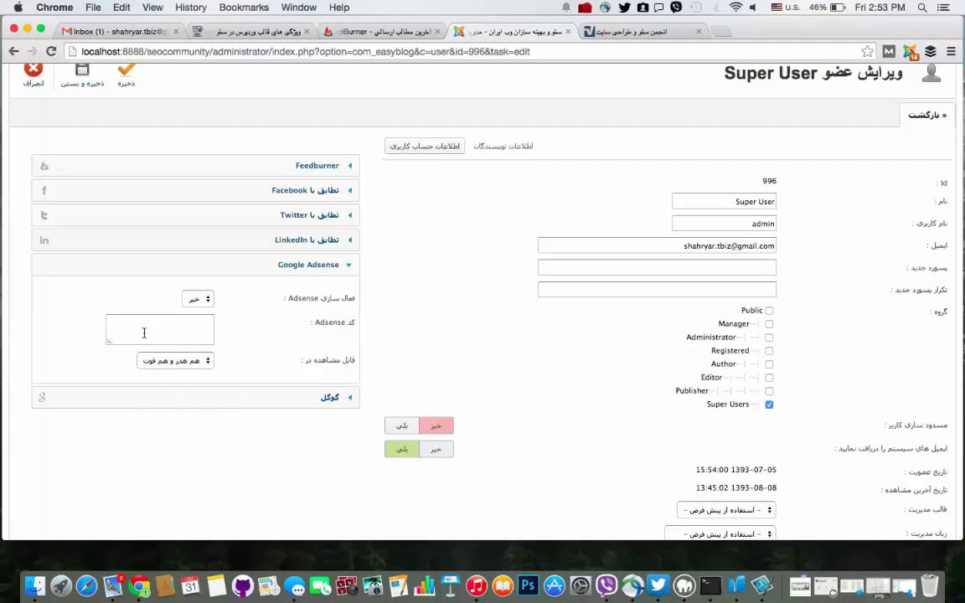
pyautogui.click(154, 328)
pyautogui.scroll(2, 126, 240)
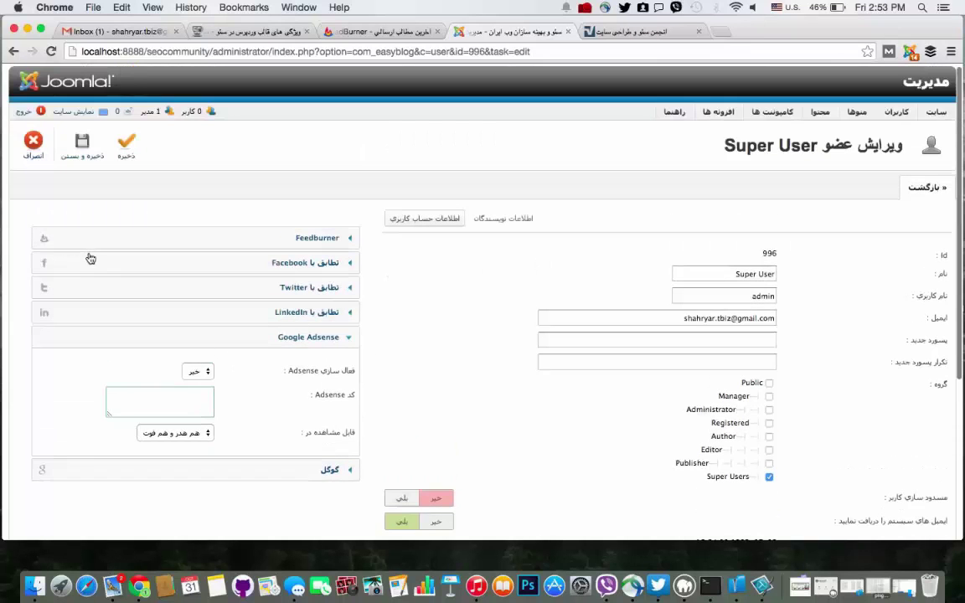
pyautogui.click(32, 142)
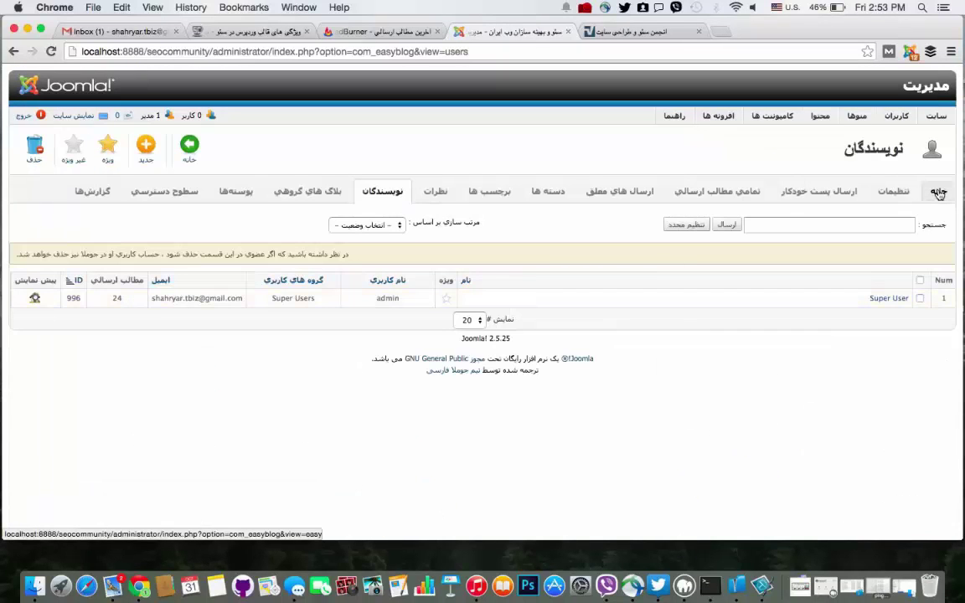
# Open the keywords (کلیدواژه ها) list from the EasyBlog home and look through its view, post and category entries.
pyautogui.click(939, 193)
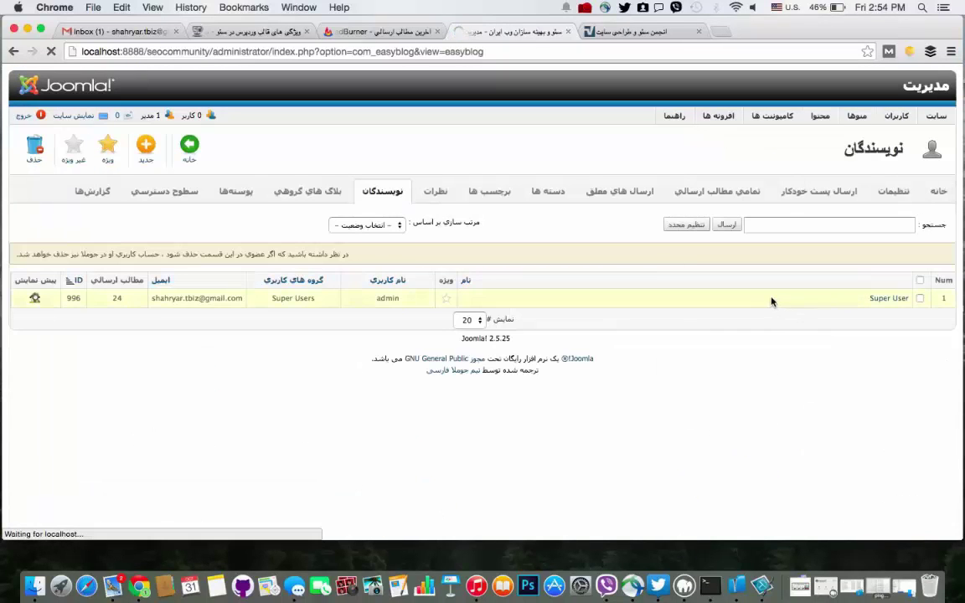
pyautogui.scroll(-1, 771, 301)
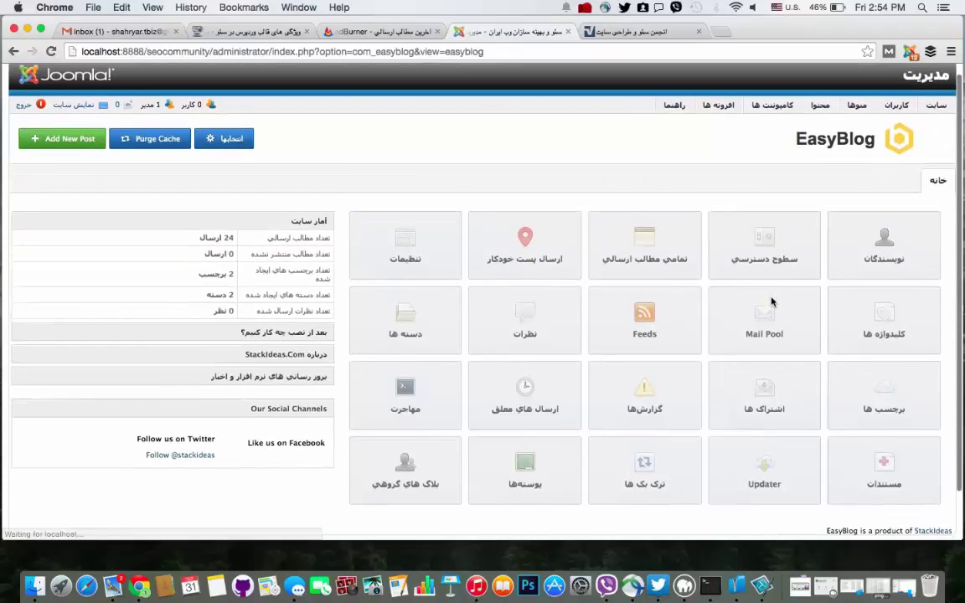
pyautogui.click(892, 307)
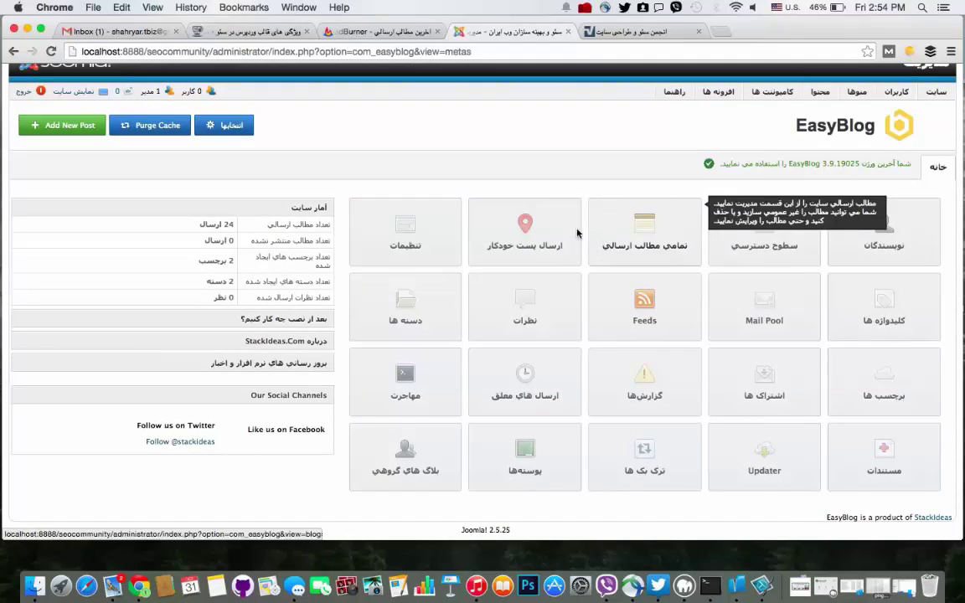
pyautogui.scroll(-3, 564, 206)
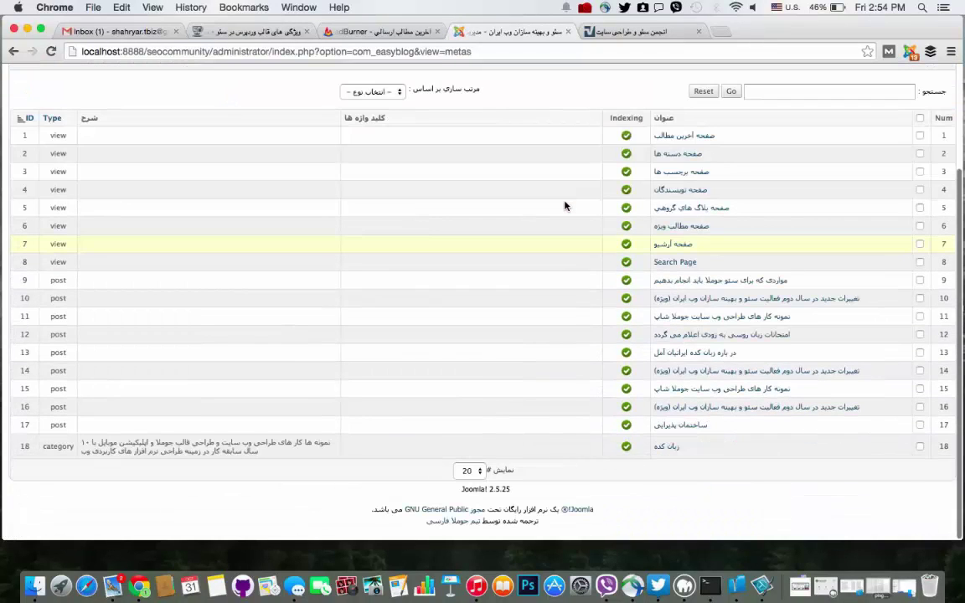
pyautogui.scroll(3, 564, 206)
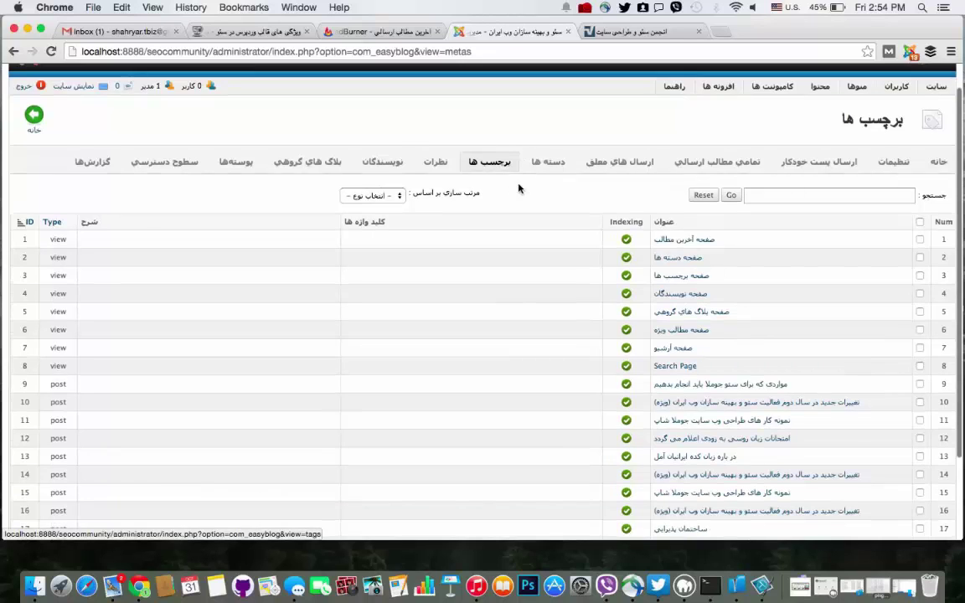
pyautogui.scroll(-3, 516, 188)
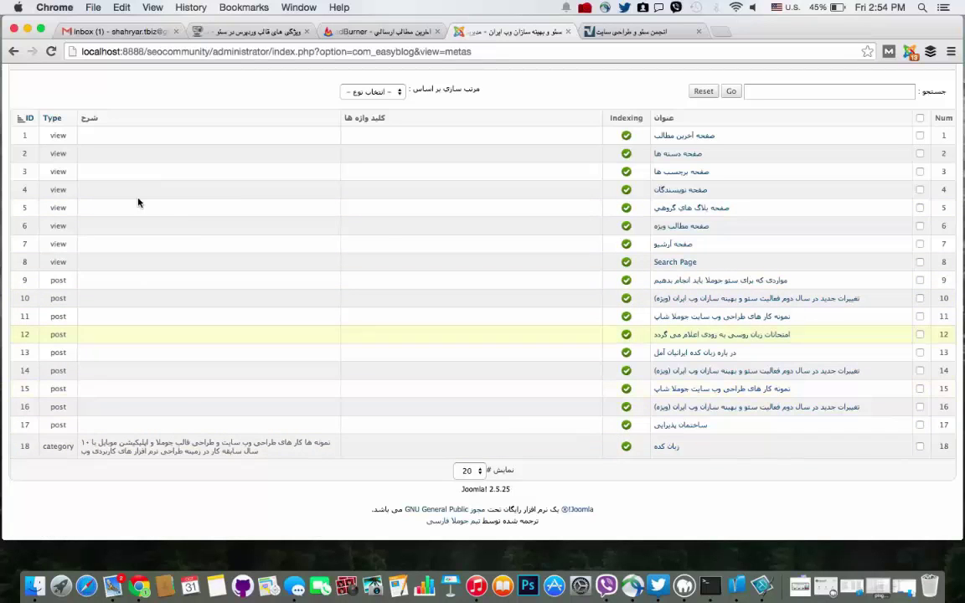
# Review the indexing, keyword and description settings of the latest posts page entry, and return to the list without saving.
pyautogui.click(668, 138)
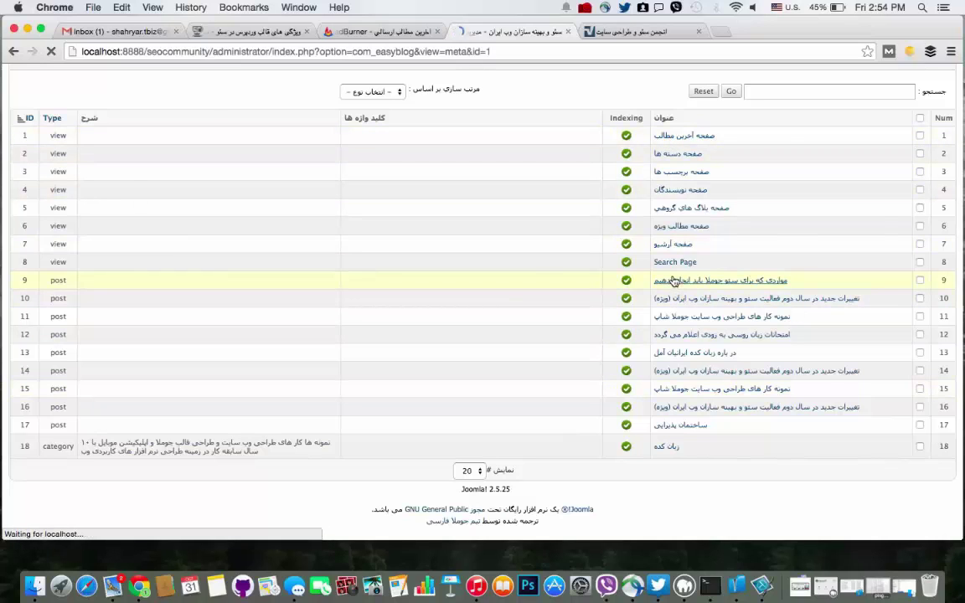
pyautogui.scroll(-1, 709, 336)
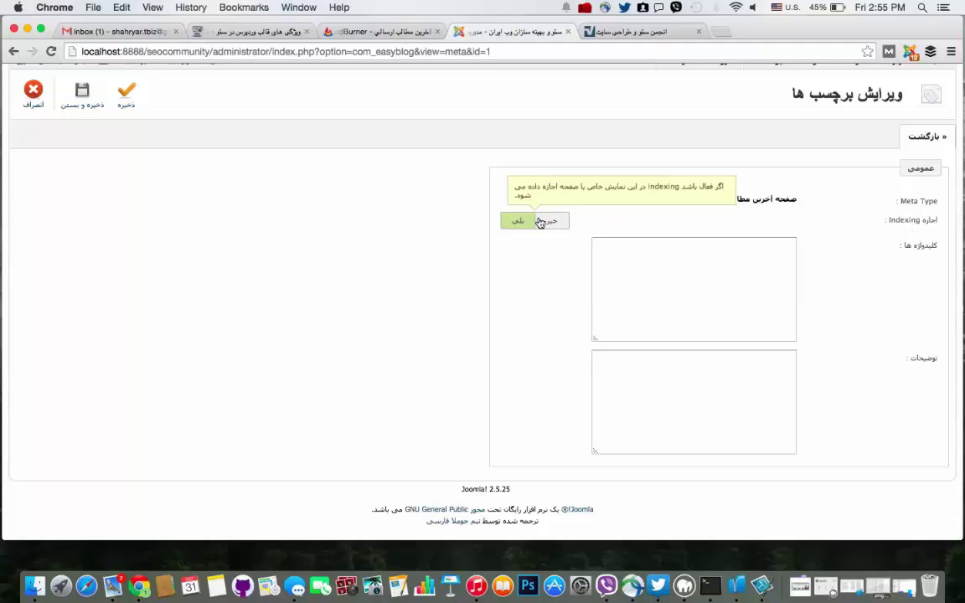
pyautogui.click(31, 94)
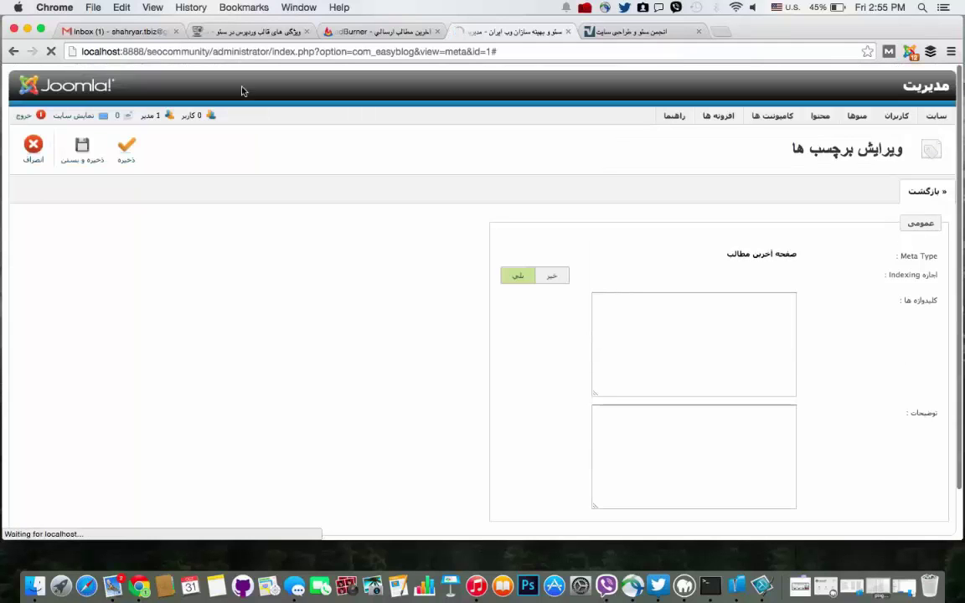
pyautogui.scroll(-2, 775, 388)
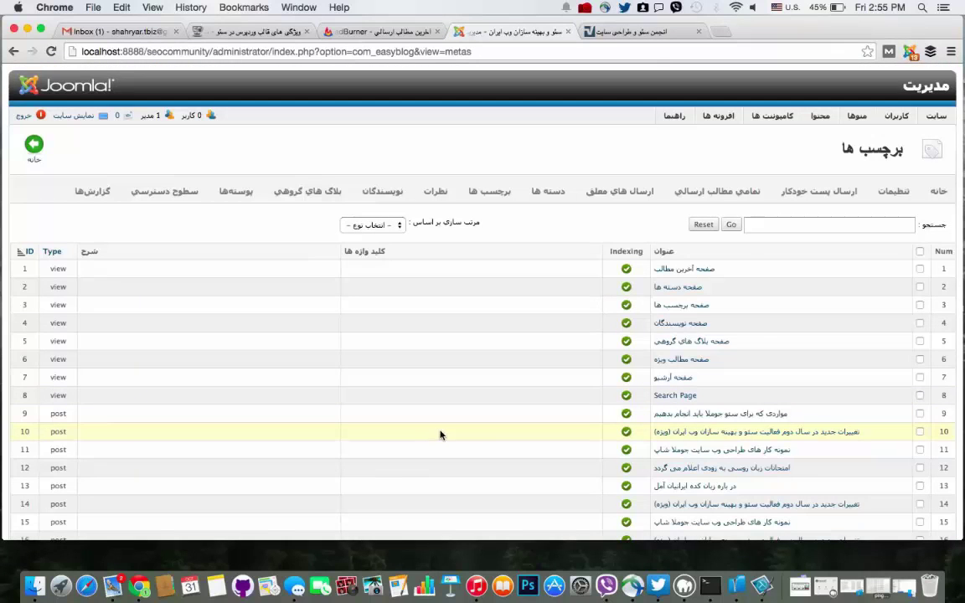
pyautogui.scroll(-3, 549, 419)
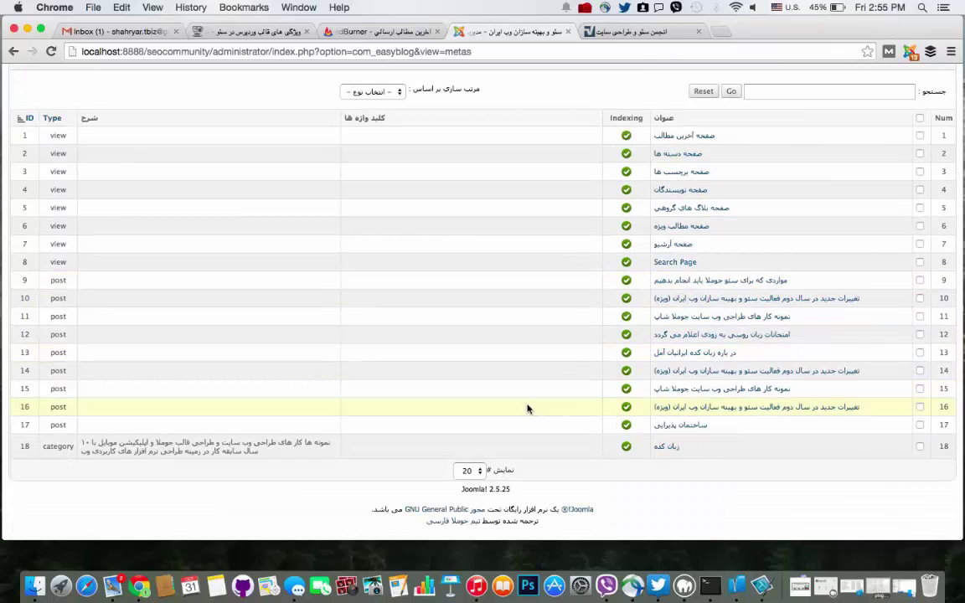
pyautogui.scroll(3, 528, 407)
pyautogui.scroll(-3, 531, 407)
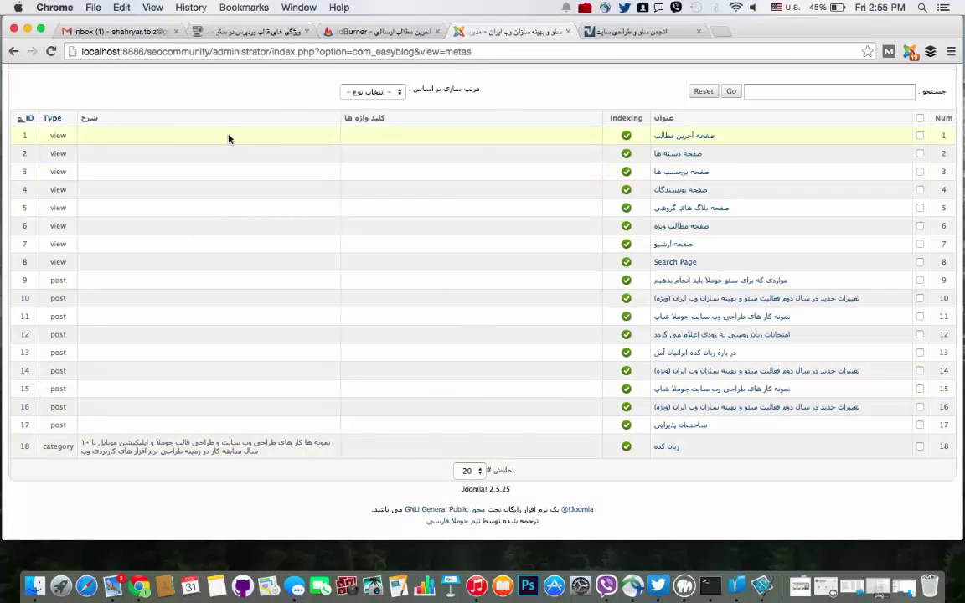
pyautogui.scroll(3, 274, 162)
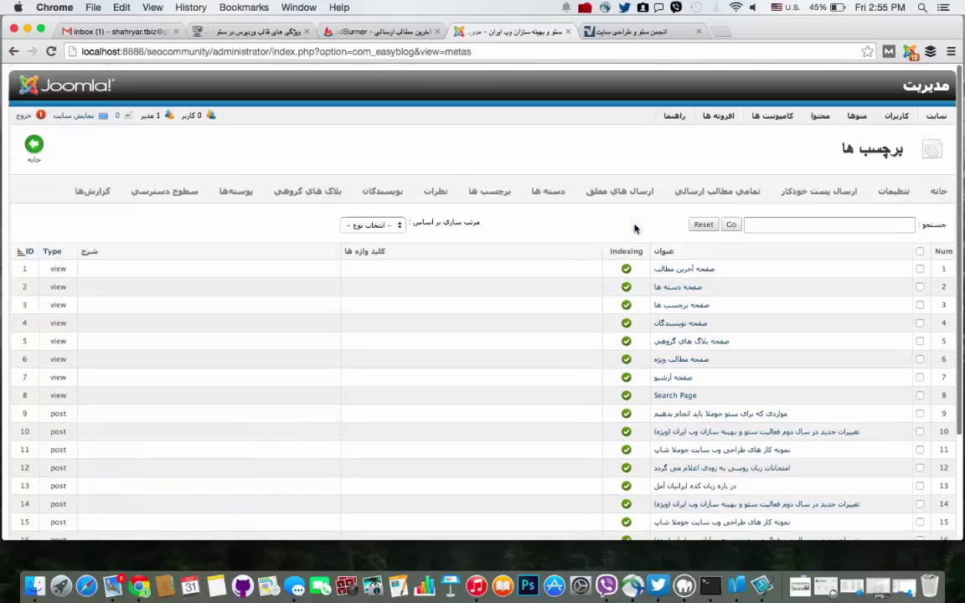
# Close the FeedBurner page and open the tags (برچسب ها) list from the EasyBlog home.
pyautogui.click(940, 191)
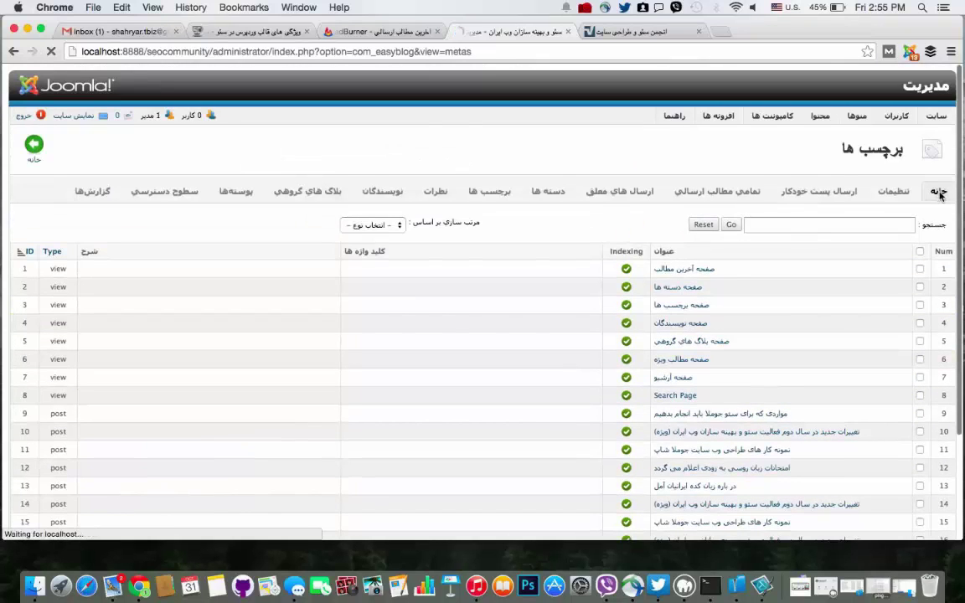
pyautogui.middleClick(402, 31)
pyautogui.scroll(-1, 812, 365)
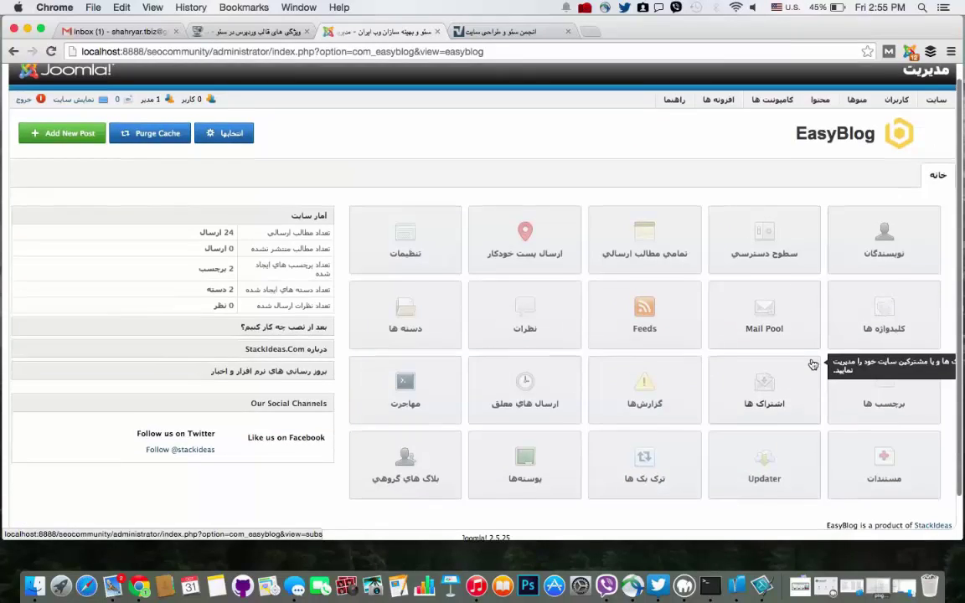
pyautogui.scroll(-1, 812, 365)
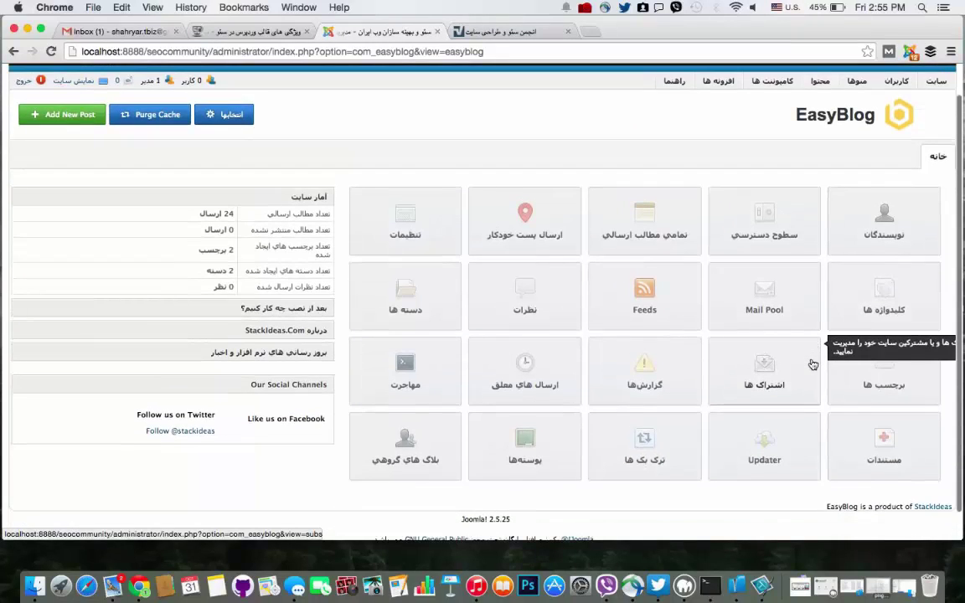
pyautogui.click(898, 382)
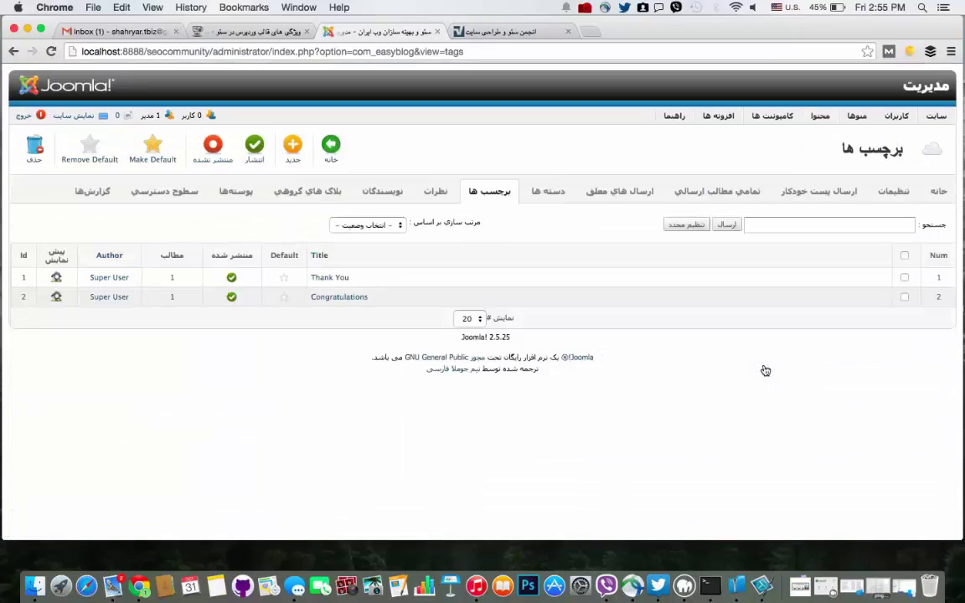
# Switch to the WordPress SEO article on the community site and open its وردپرس tag.
pyautogui.click(228, 31)
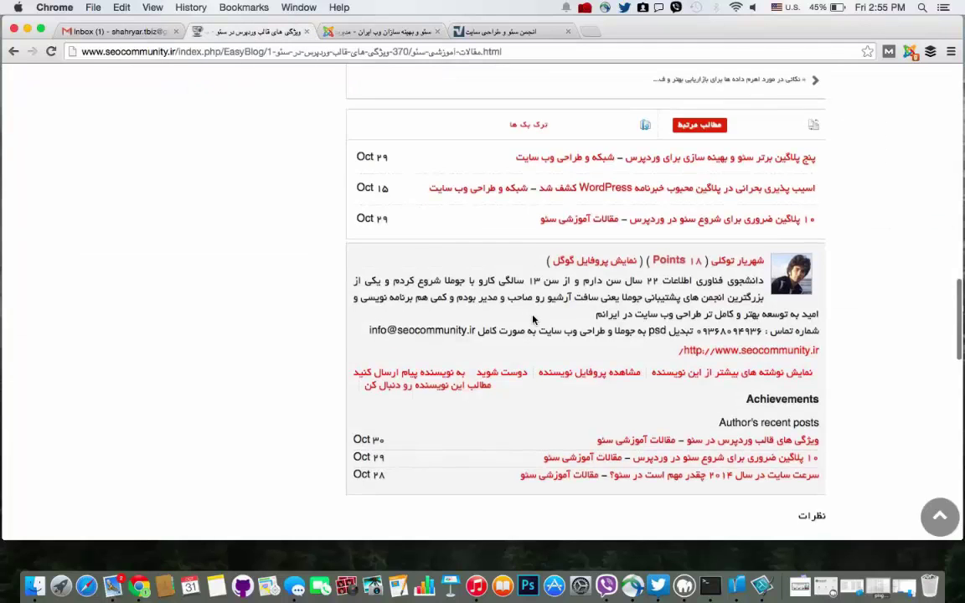
pyautogui.scroll(5, 479, 283)
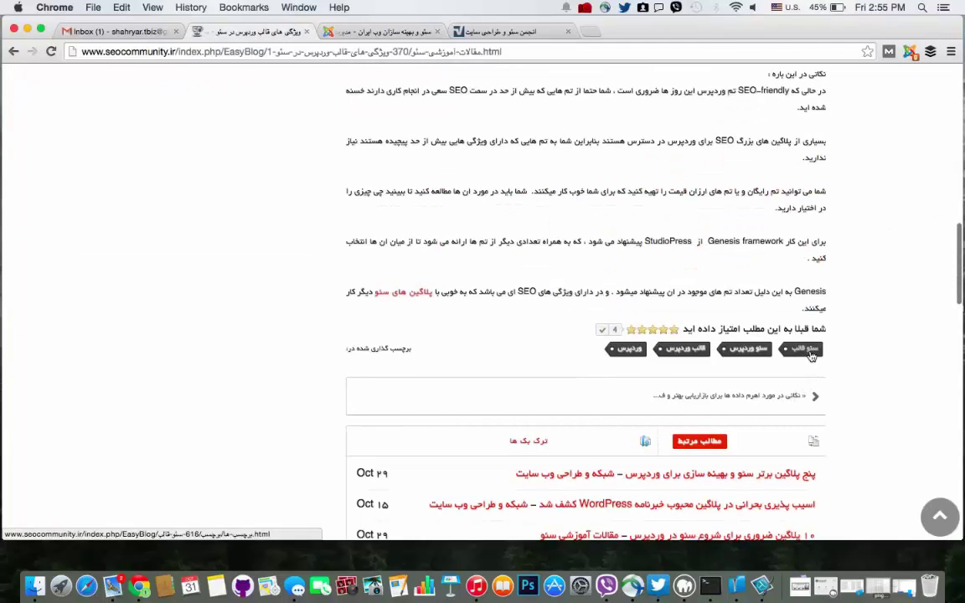
pyautogui.click(623, 357)
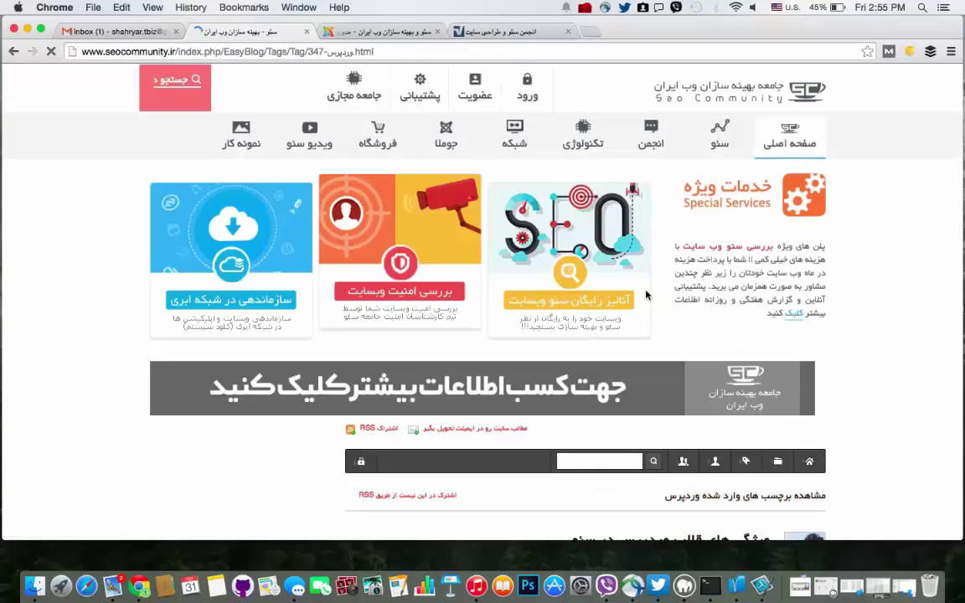
# Look through the posts listed under the وردپرس tag and the tags attached to each of them.
pyautogui.scroll(-3, 754, 335)
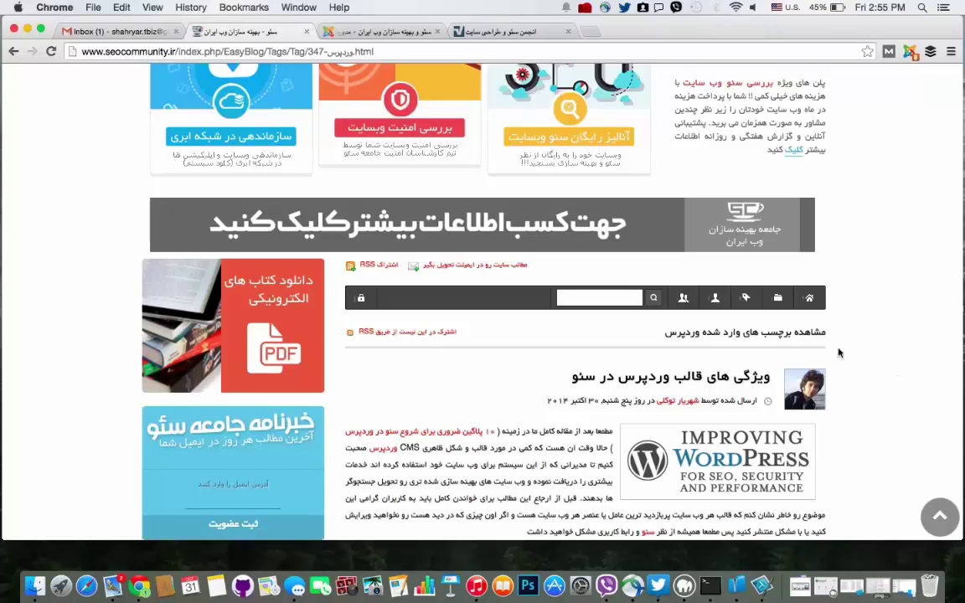
pyautogui.scroll(-5, 277, 276)
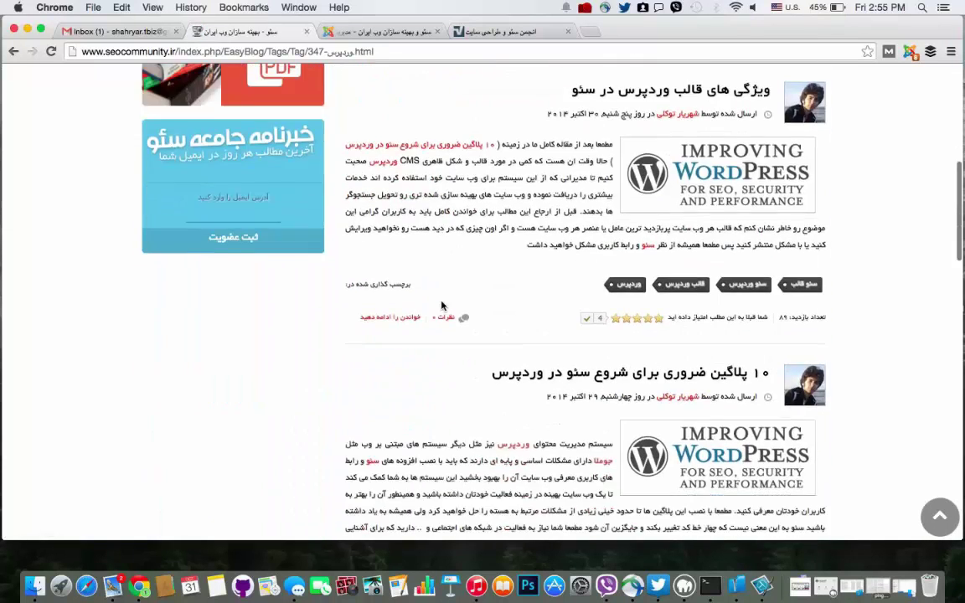
pyautogui.scroll(-15, 442, 307)
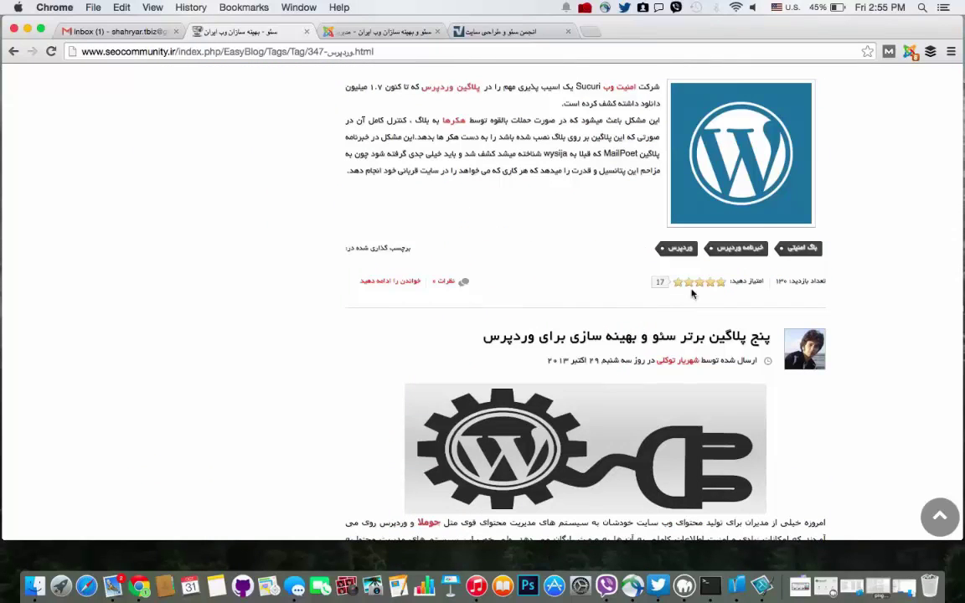
pyautogui.scroll(-4, 463, 304)
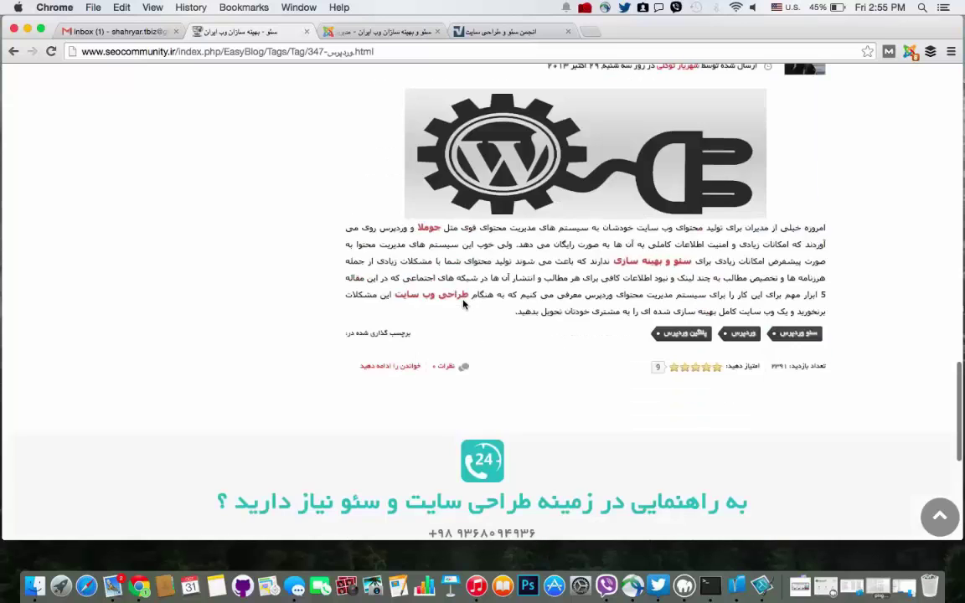
pyautogui.scroll(5, 463, 304)
pyautogui.scroll(15, 463, 304)
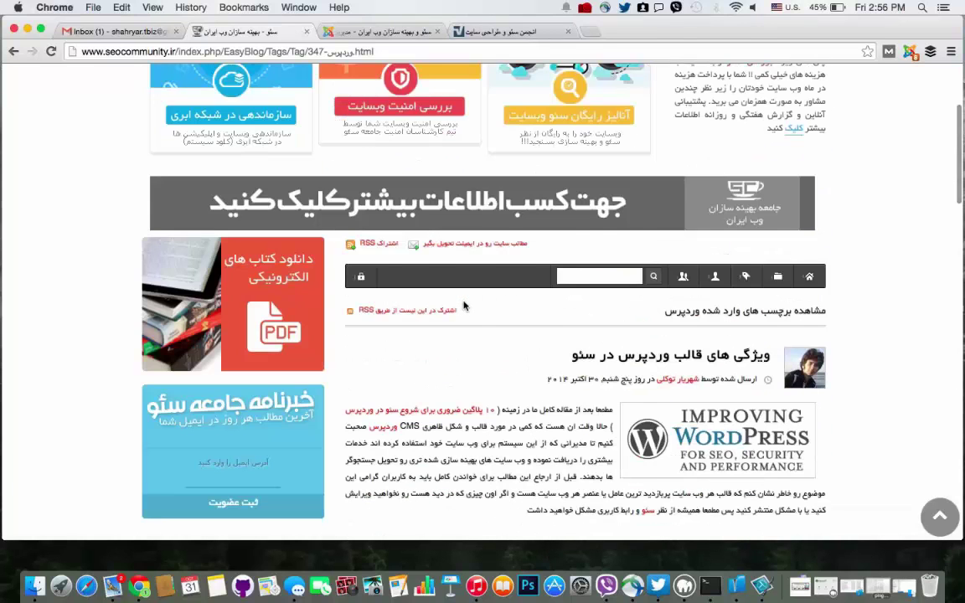
pyautogui.scroll(-5, 463, 304)
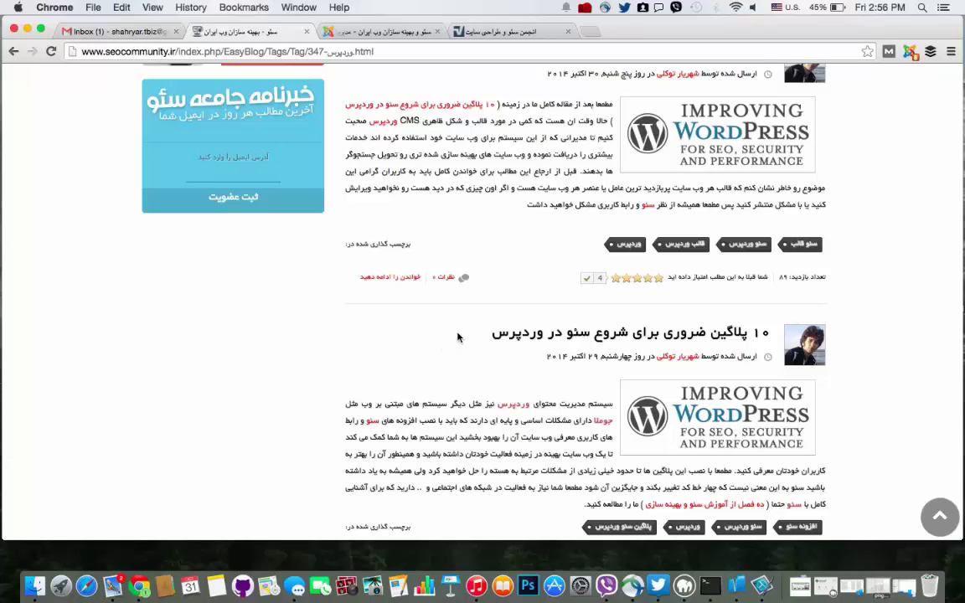
pyautogui.scroll(-3, 287, 312)
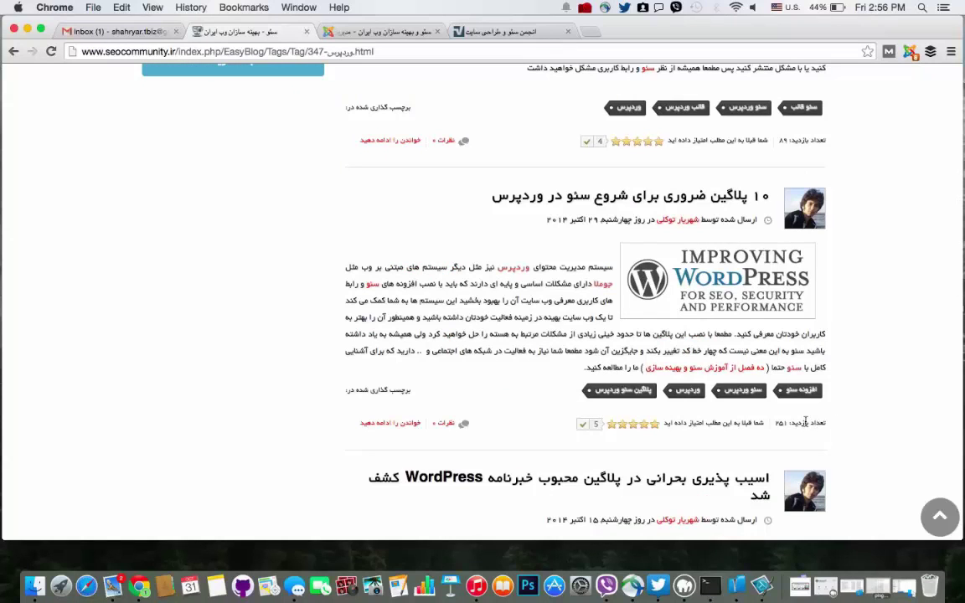
pyautogui.scroll(1, 779, 429)
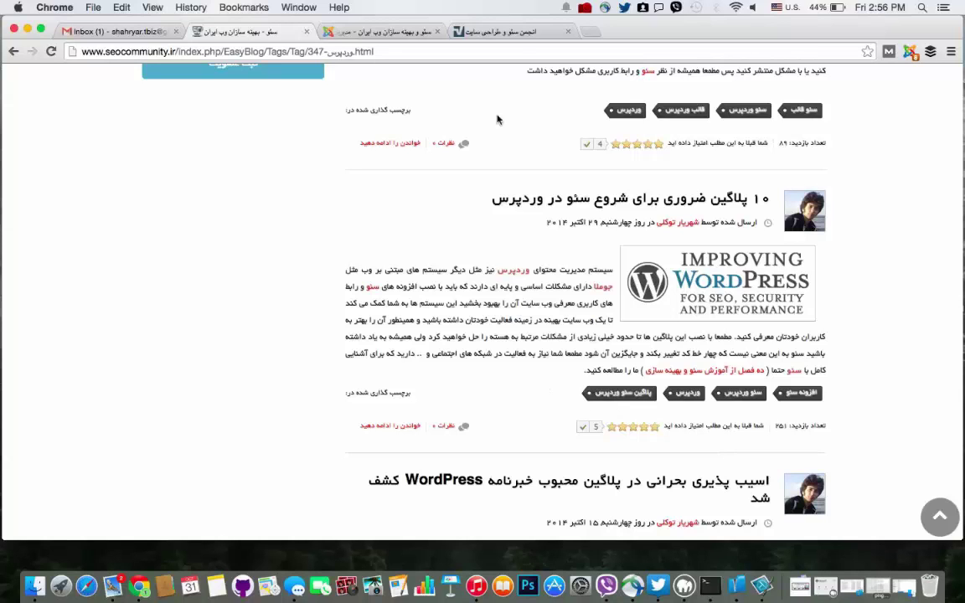
# Return to the EasyBlog tags list in the administration and open the Thank You tag for editing.
pyautogui.click(460, 33)
pyautogui.click(376, 32)
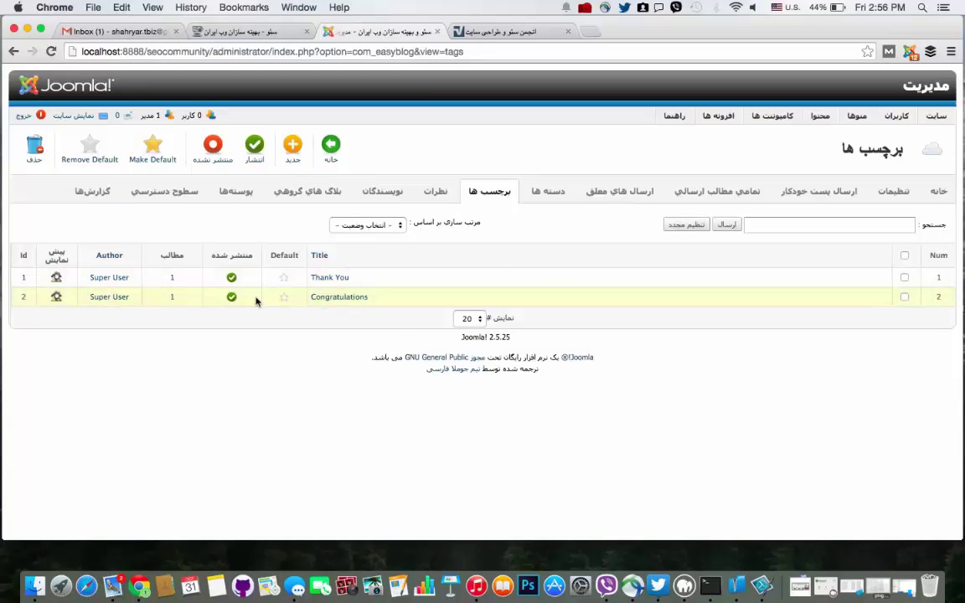
pyautogui.click(330, 279)
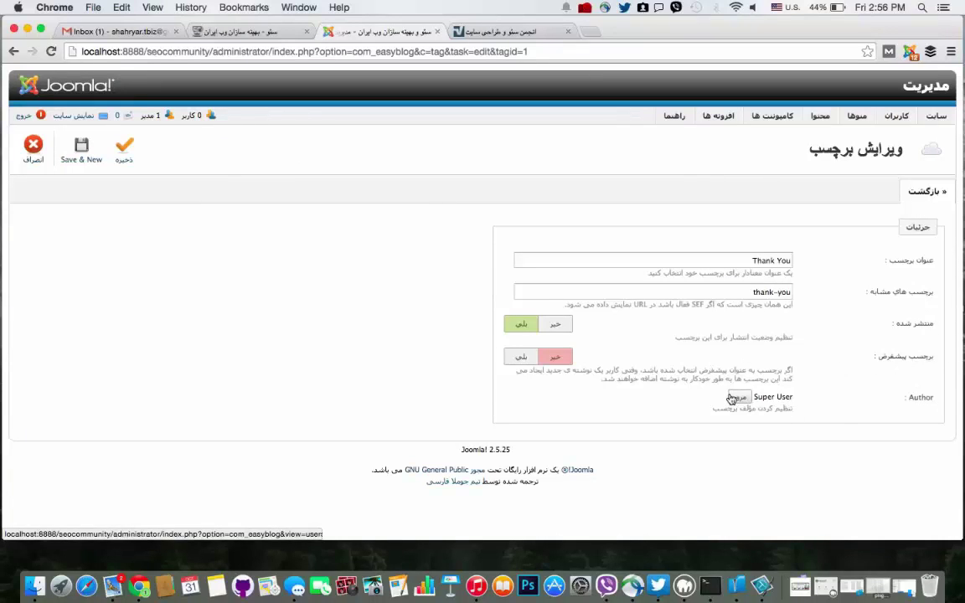
# Save the Thank You tag and switch to the SEO community site's home page.
pyautogui.click(125, 153)
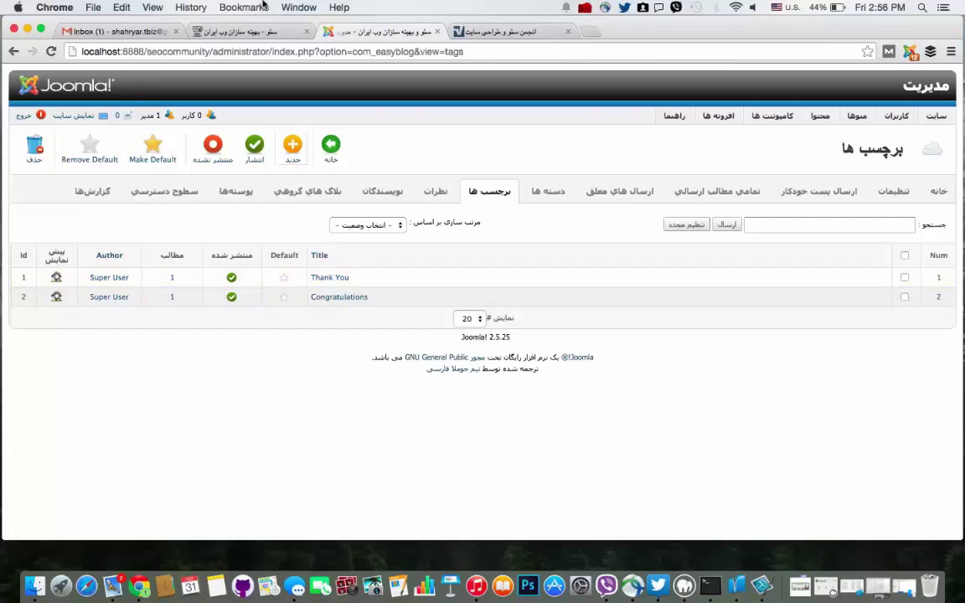
pyautogui.click(253, 31)
pyautogui.scroll(10, 821, 184)
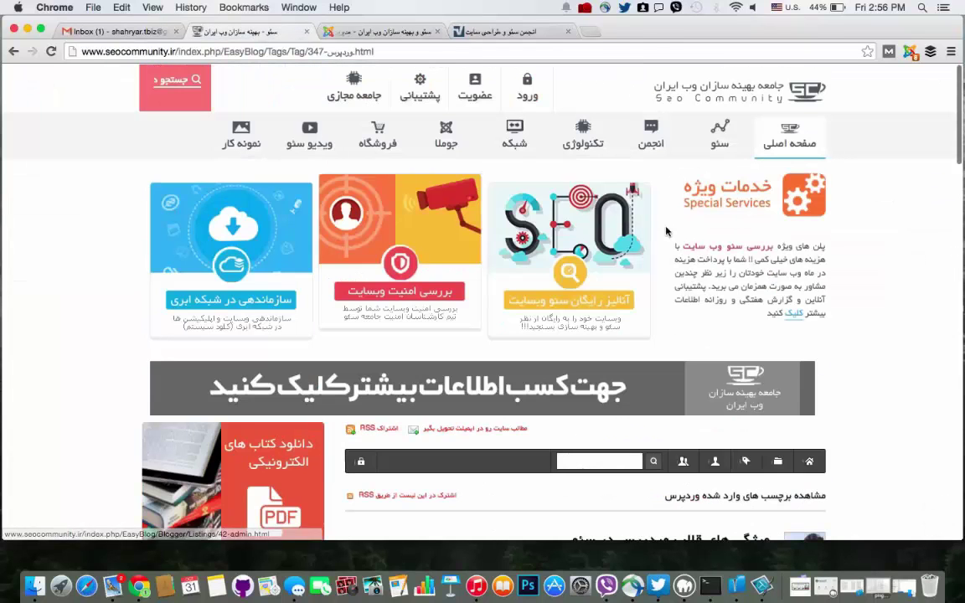
pyautogui.click(826, 136)
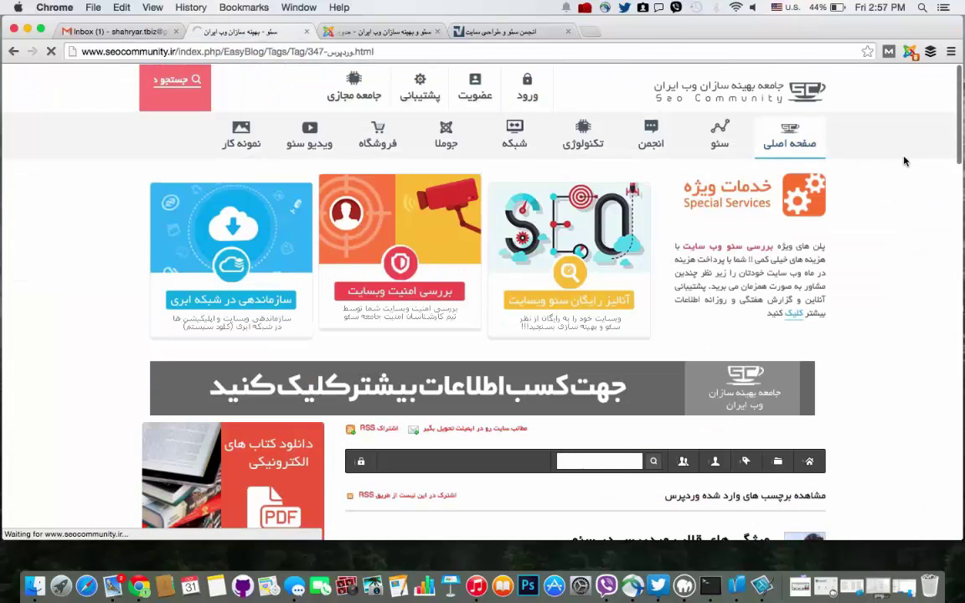
pyautogui.scroll(-3, 904, 161)
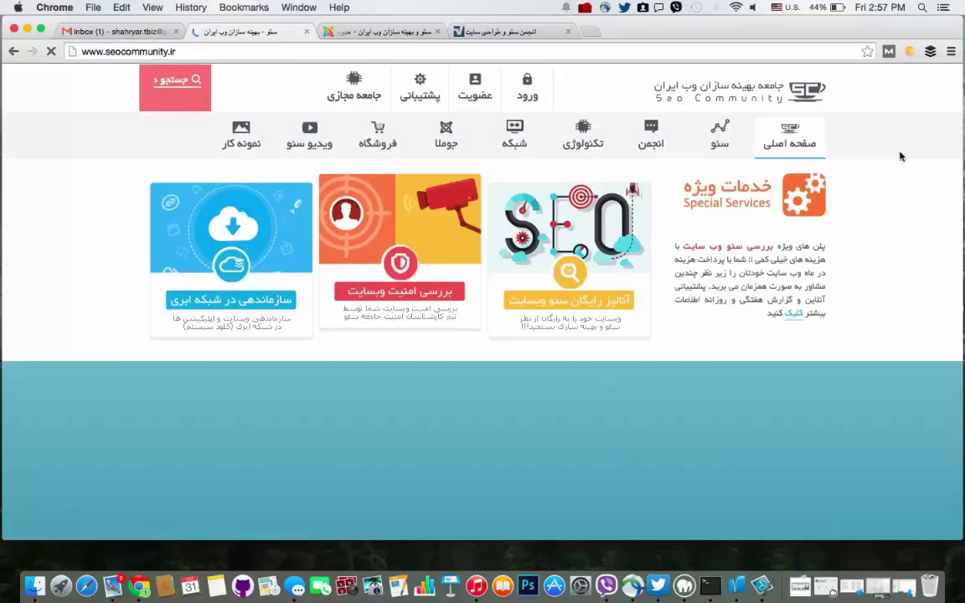
# Open the full tags list (برچسب ها) from the blog toolbar on the community home page.
pyautogui.scroll(-10, 901, 155)
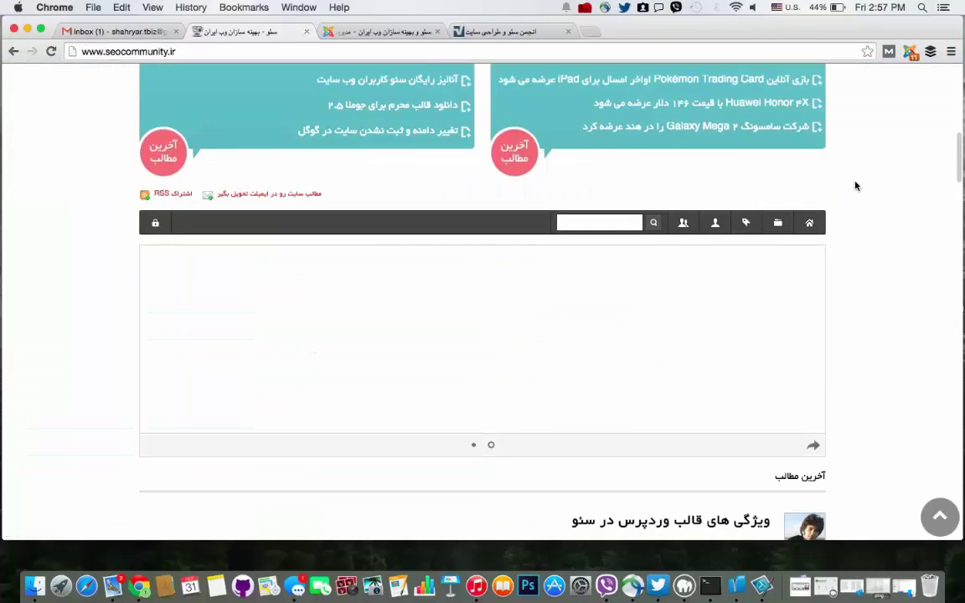
pyautogui.click(743, 226)
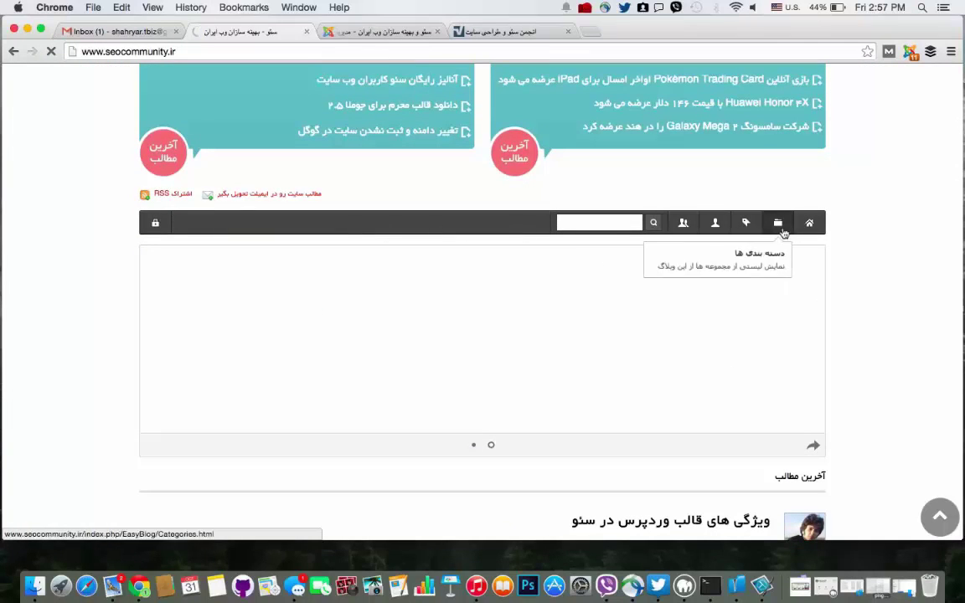
pyautogui.scroll(-5, 921, 221)
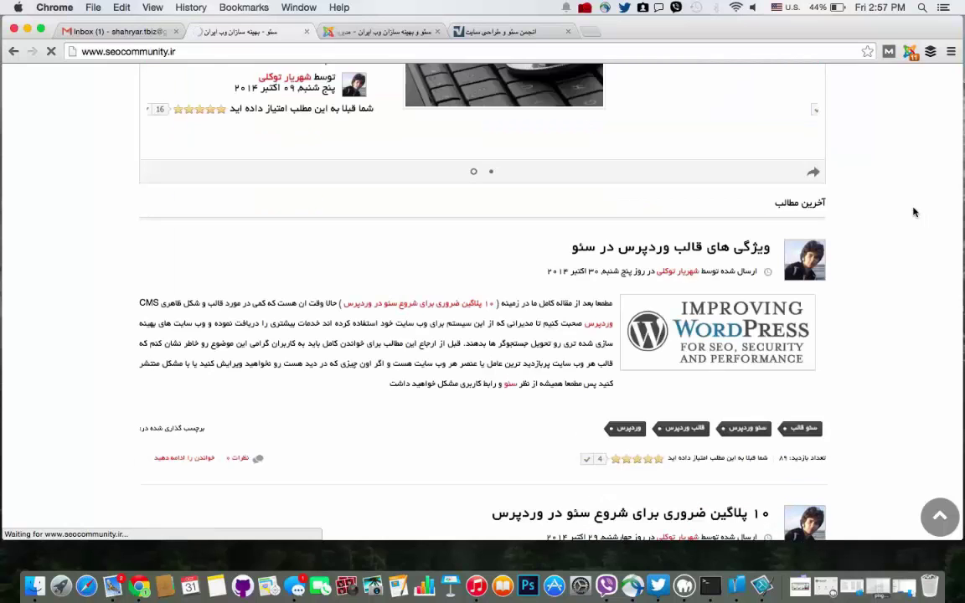
pyautogui.scroll(-1, 914, 212)
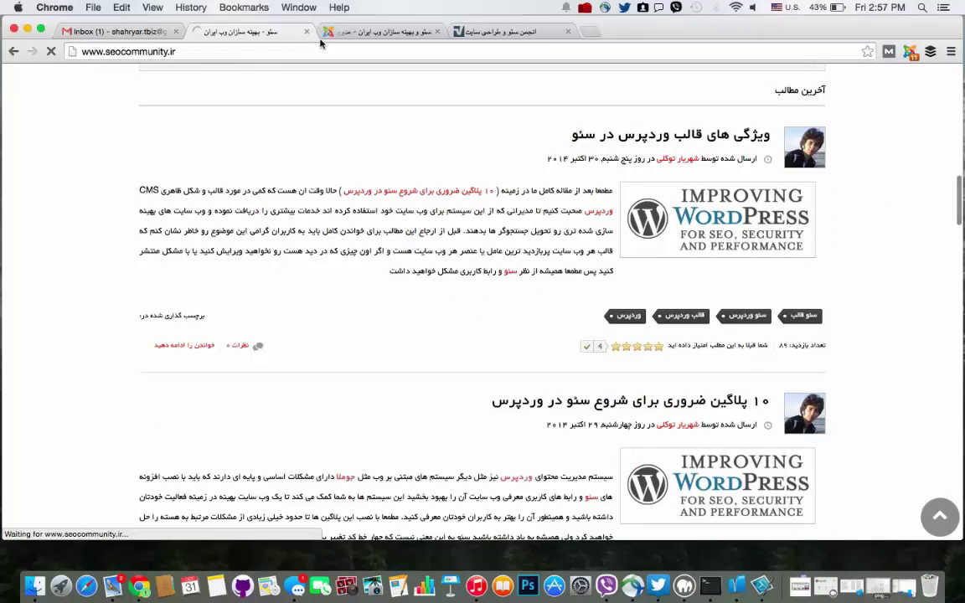
pyautogui.scroll(-5, 894, 334)
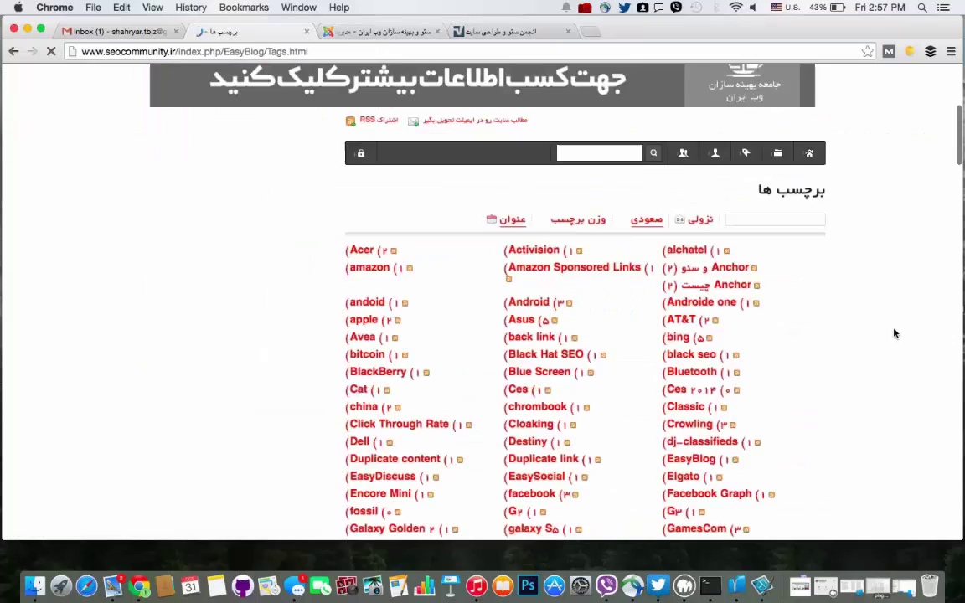
# Look through the community blog's tags, from the Latin-script names into the Persian ones, with their post counts.
pyautogui.scroll(-2, 894, 333)
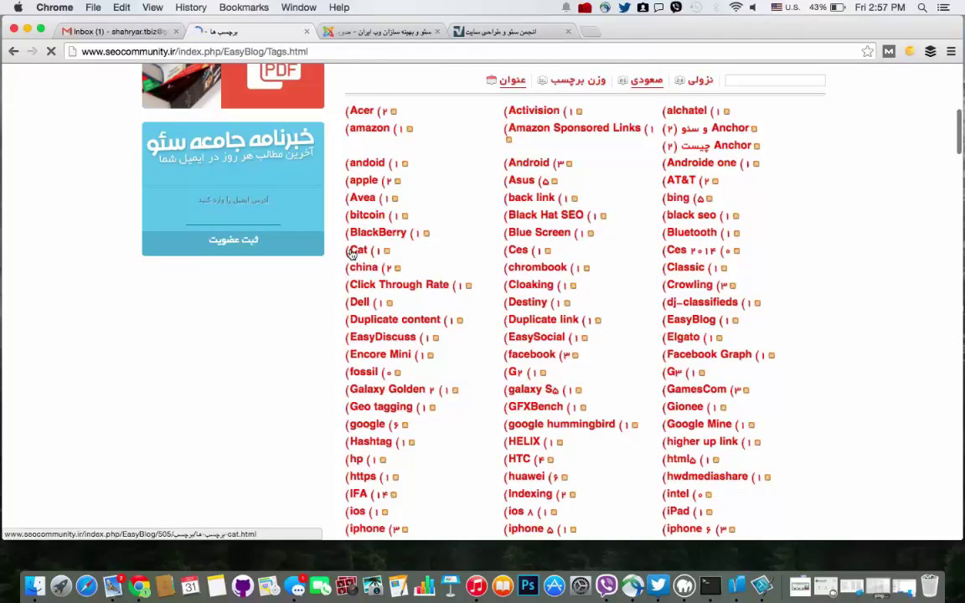
pyautogui.scroll(-10, 720, 301)
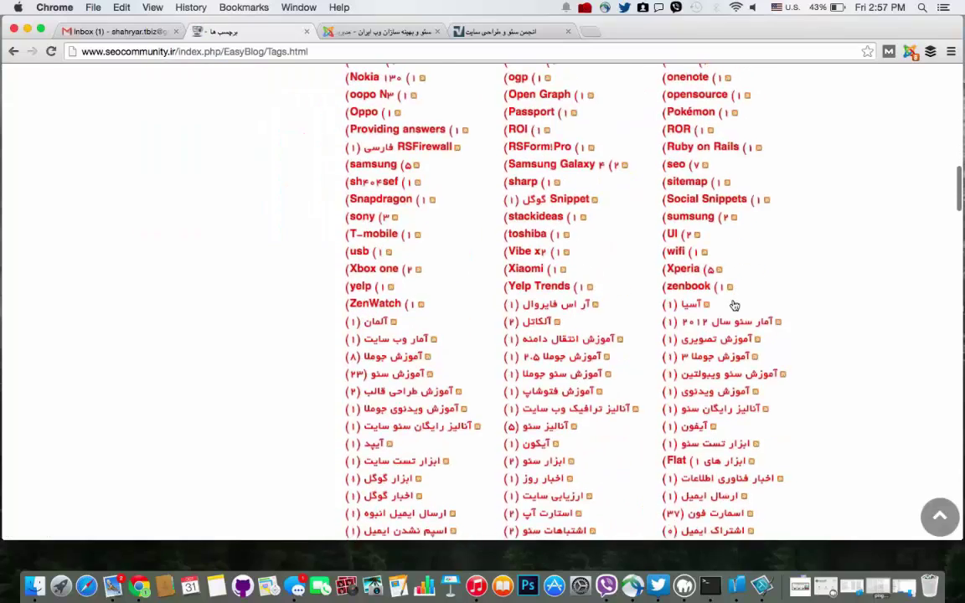
pyautogui.scroll(-4, 733, 306)
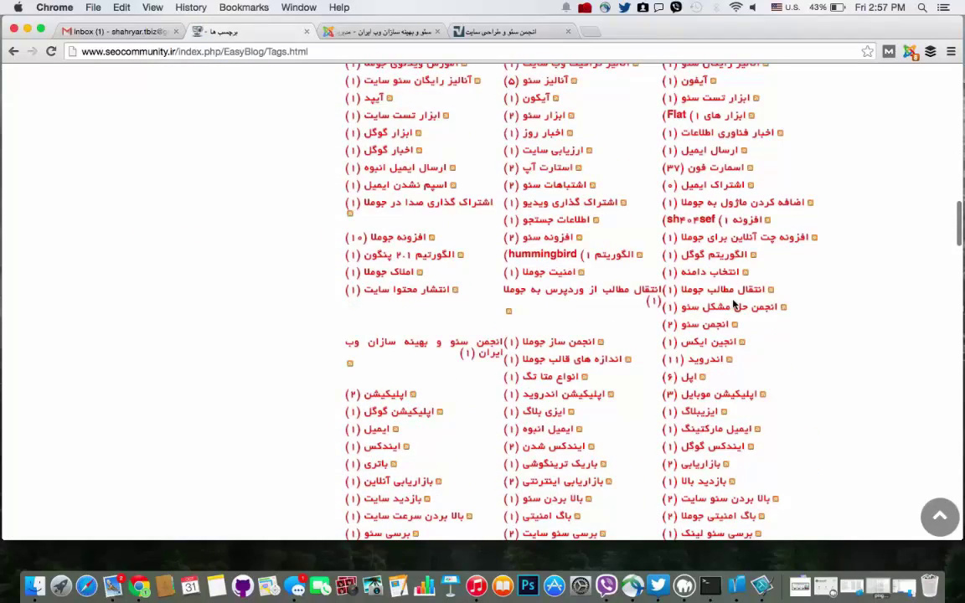
pyautogui.scroll(-5, 734, 304)
pyautogui.scroll(-7, 734, 304)
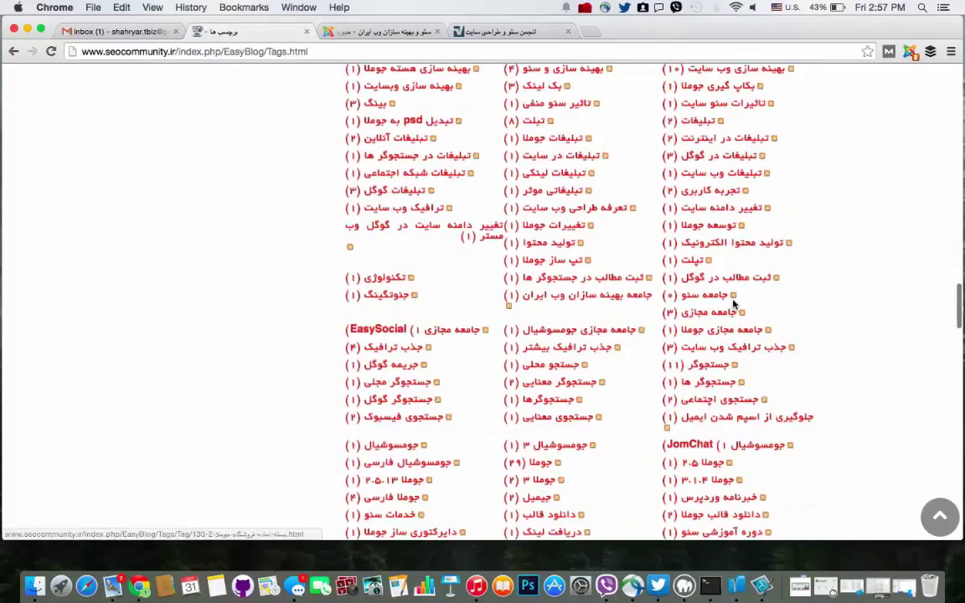
pyautogui.scroll(-6, 734, 306)
pyautogui.scroll(-8, 733, 306)
pyautogui.scroll(-3, 659, 268)
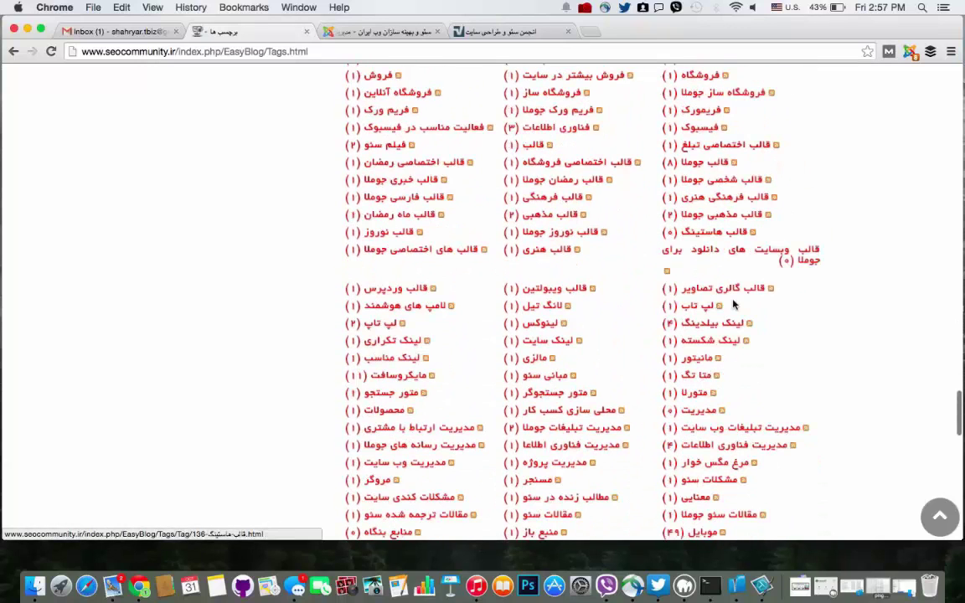
# View the RSS feed of the قالب وردپرس tag and return to the tags list to examine the remaining tags.
pyautogui.click(429, 289)
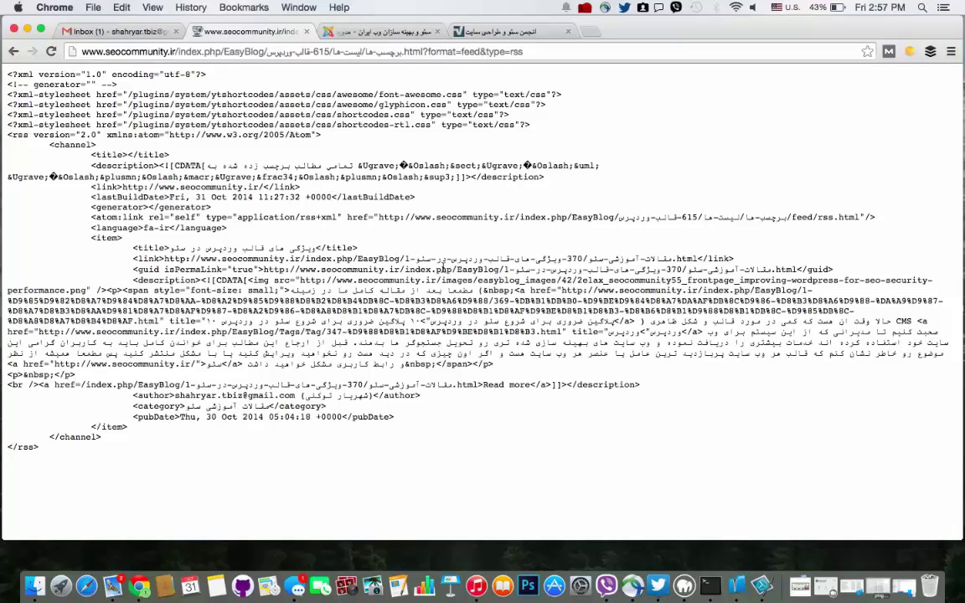
pyautogui.click(13, 52)
pyautogui.scroll(-5, 589, 250)
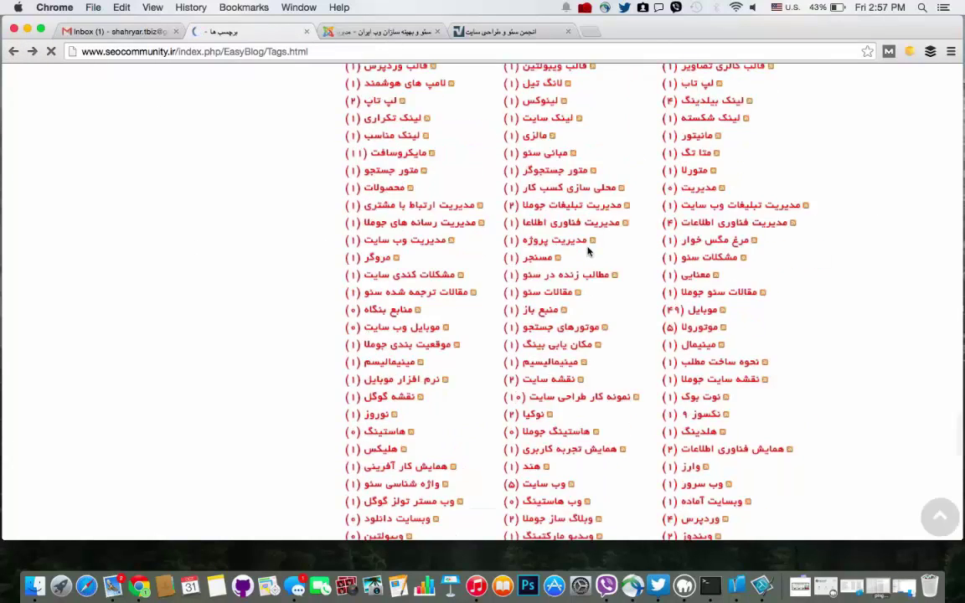
pyautogui.scroll(-10, 589, 249)
pyautogui.scroll(10, 589, 251)
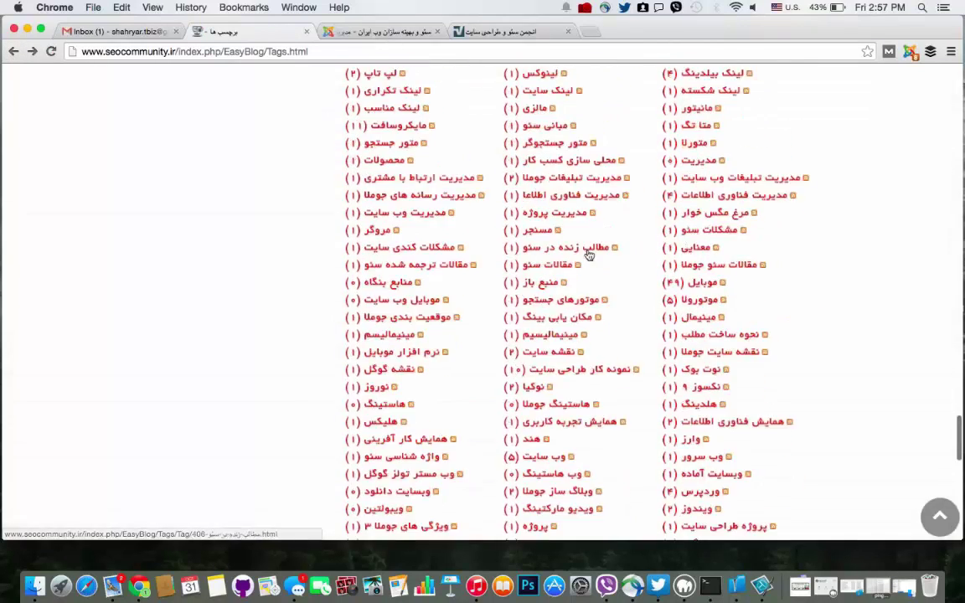
pyautogui.scroll(15, 589, 254)
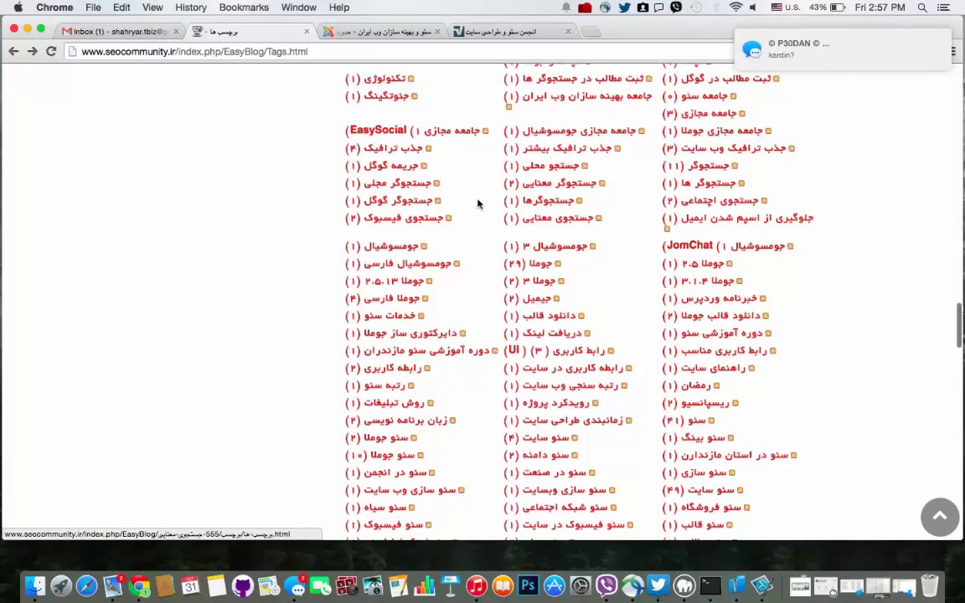
pyautogui.scroll(1, 433, 178)
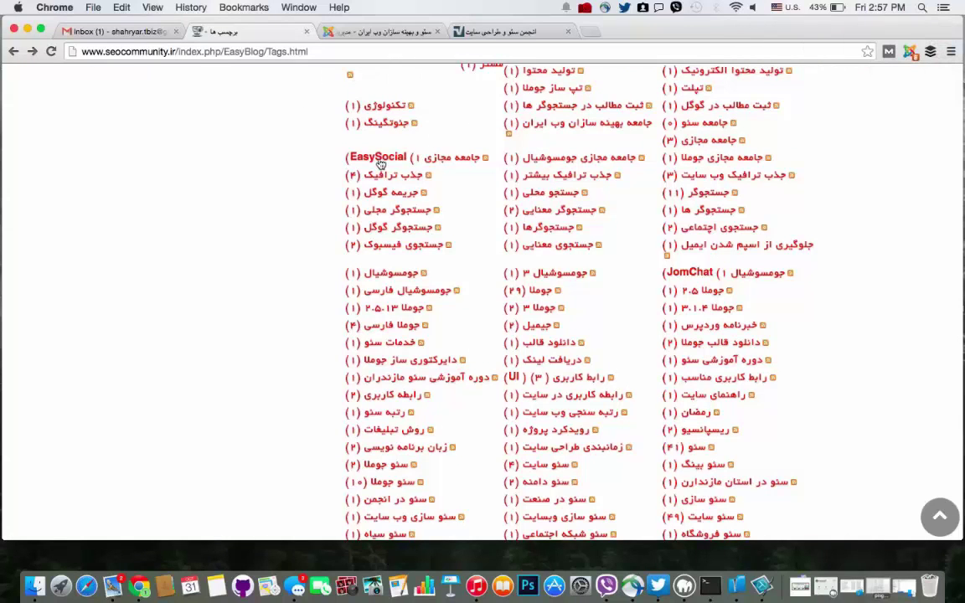
# Return to the EasyBlog home in the administration and open the trackbacks (ترک بک ها) section.
pyautogui.click(374, 34)
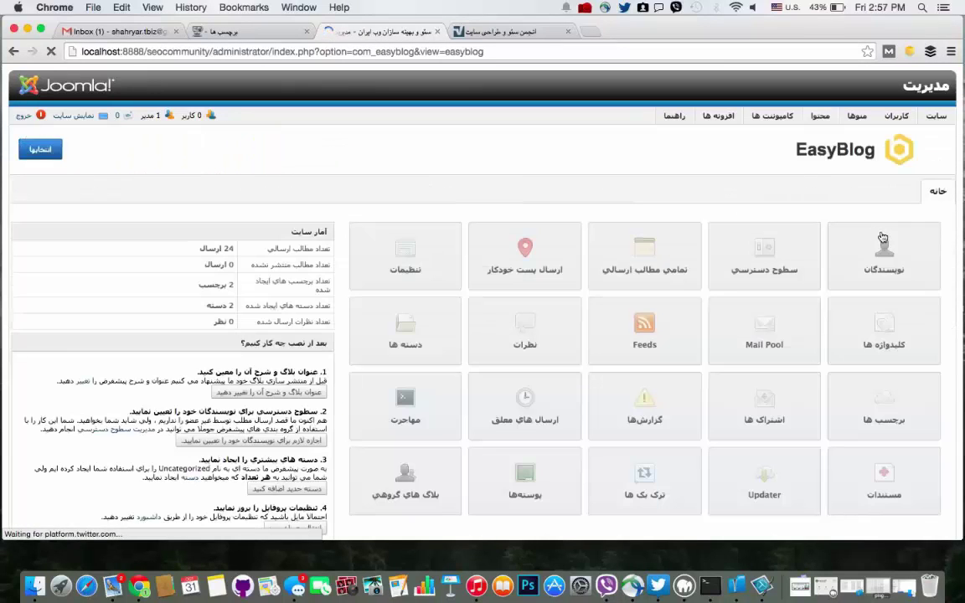
pyautogui.scroll(-2, 881, 243)
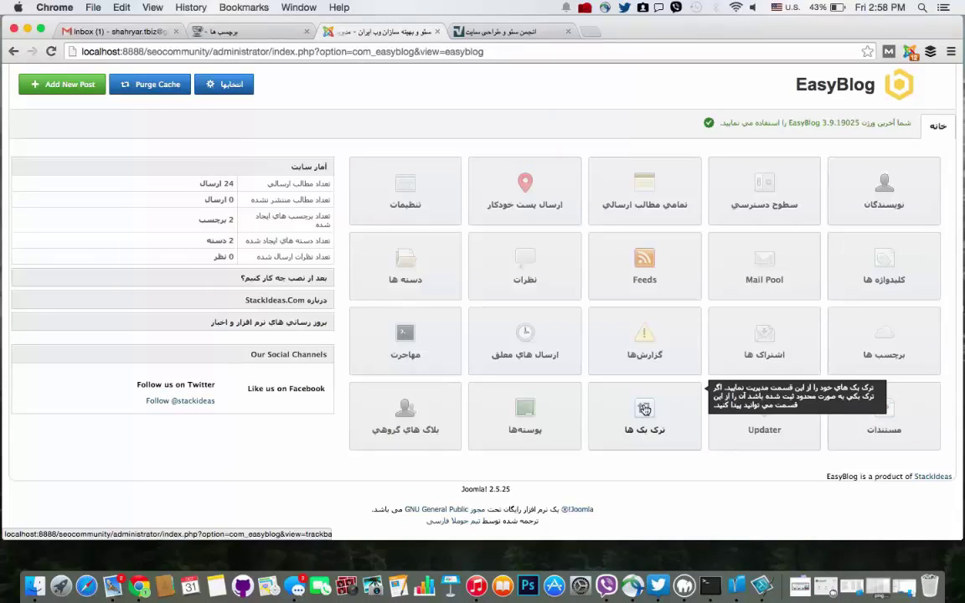
pyautogui.click(674, 440)
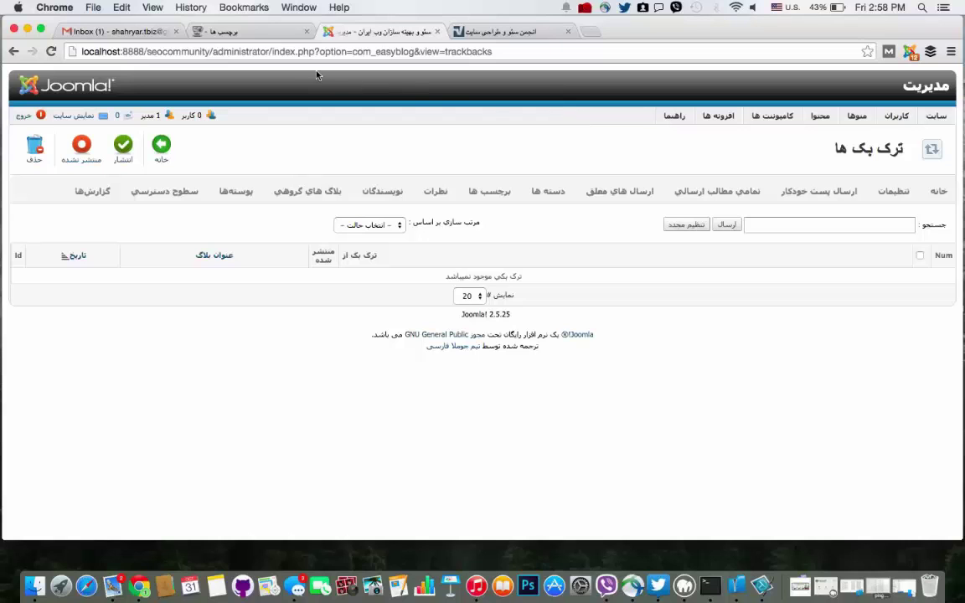
# Switch back to the community site's tags list and open the بسته فروشگاهی 2 tag.
pyautogui.click(276, 35)
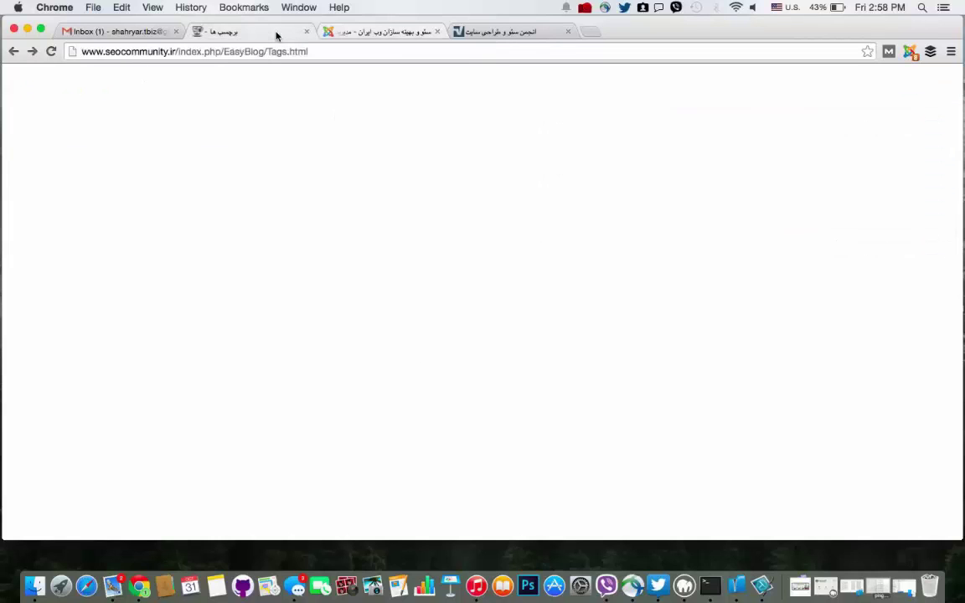
pyautogui.scroll(-10, 674, 276)
pyautogui.scroll(-3, 677, 278)
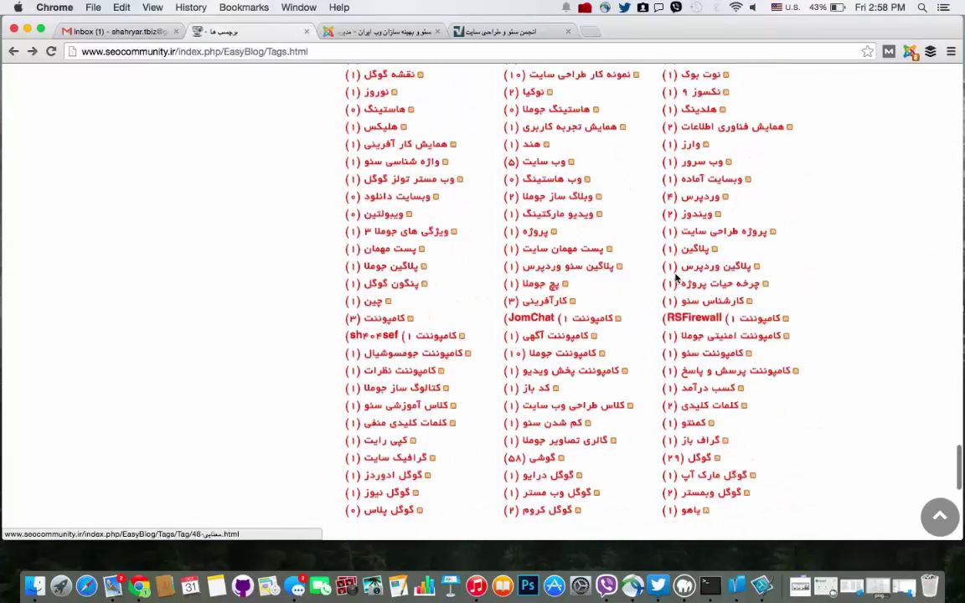
pyautogui.scroll(10, 677, 282)
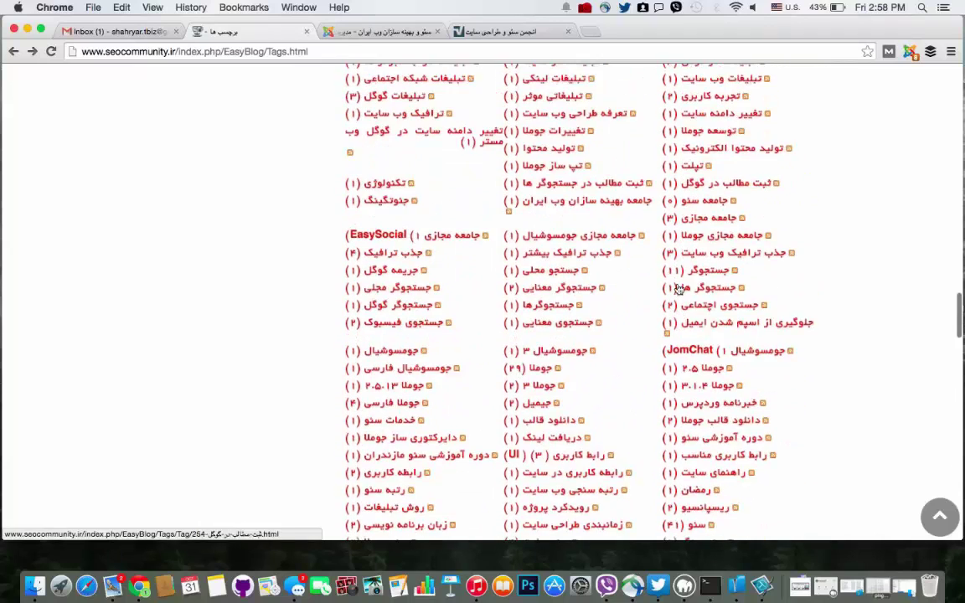
pyautogui.click(405, 183)
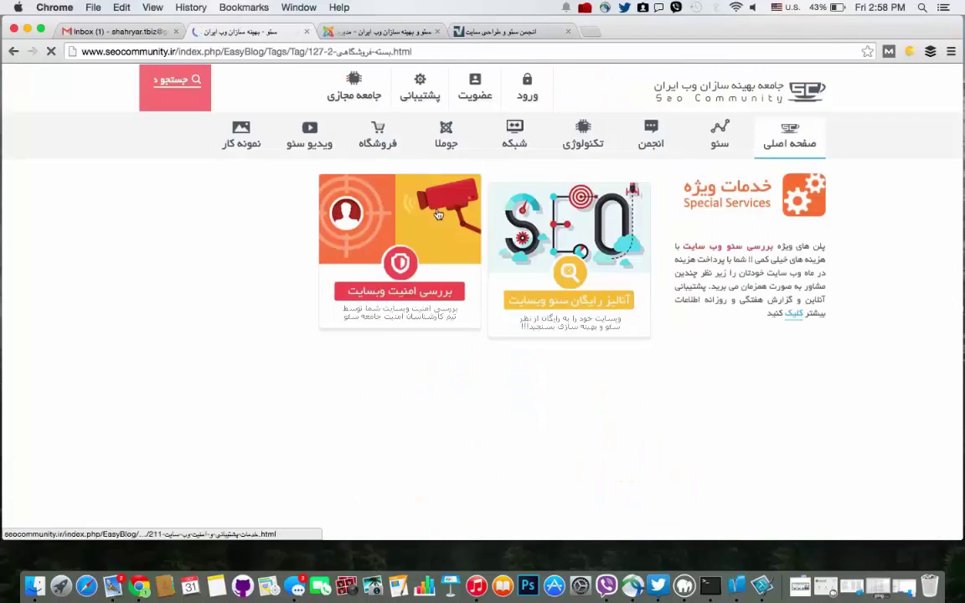
# Open the post بسته آماده فروشگاهی 2 جوملا and examine its related posts and author information.
pyautogui.scroll(-3, 664, 318)
pyautogui.scroll(-4, 664, 319)
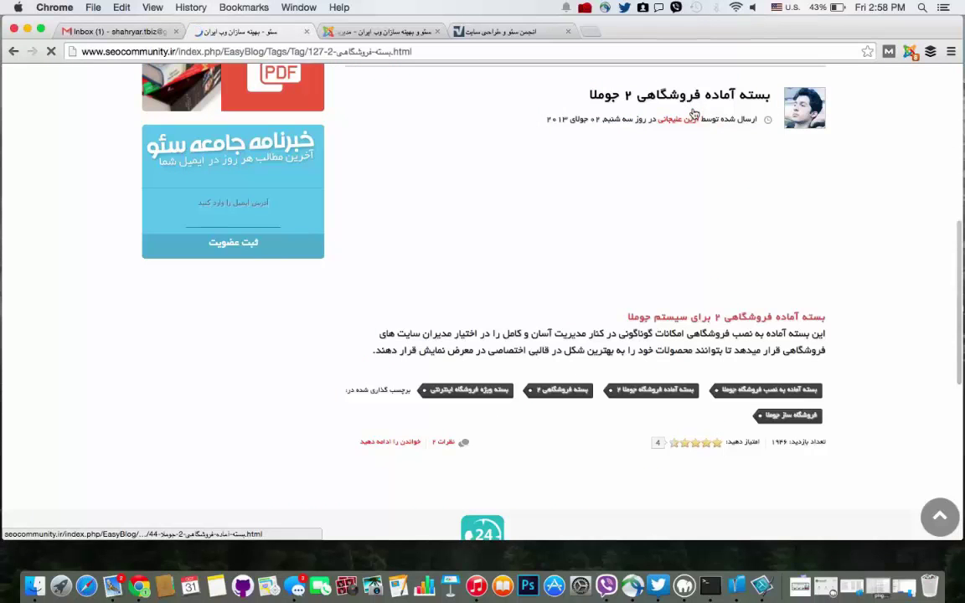
pyautogui.scroll(-1, 740, 267)
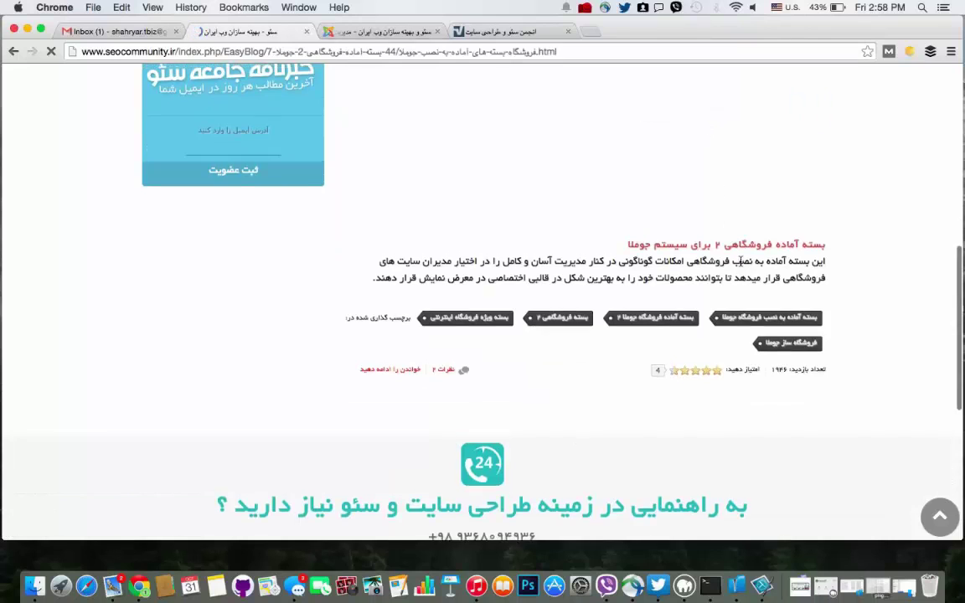
pyautogui.scroll(-3, 687, 237)
pyautogui.scroll(-10, 686, 237)
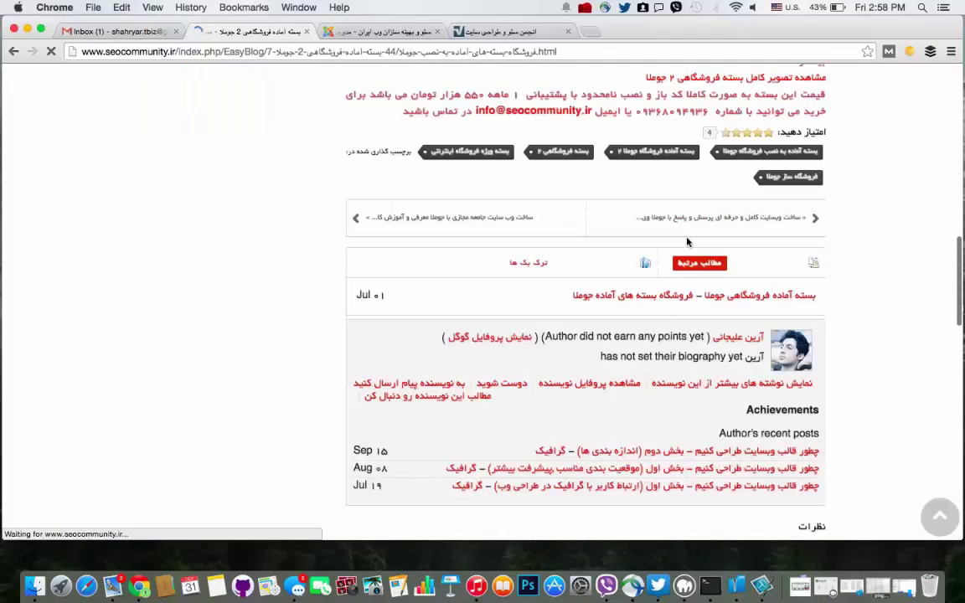
pyautogui.scroll(-1, 687, 239)
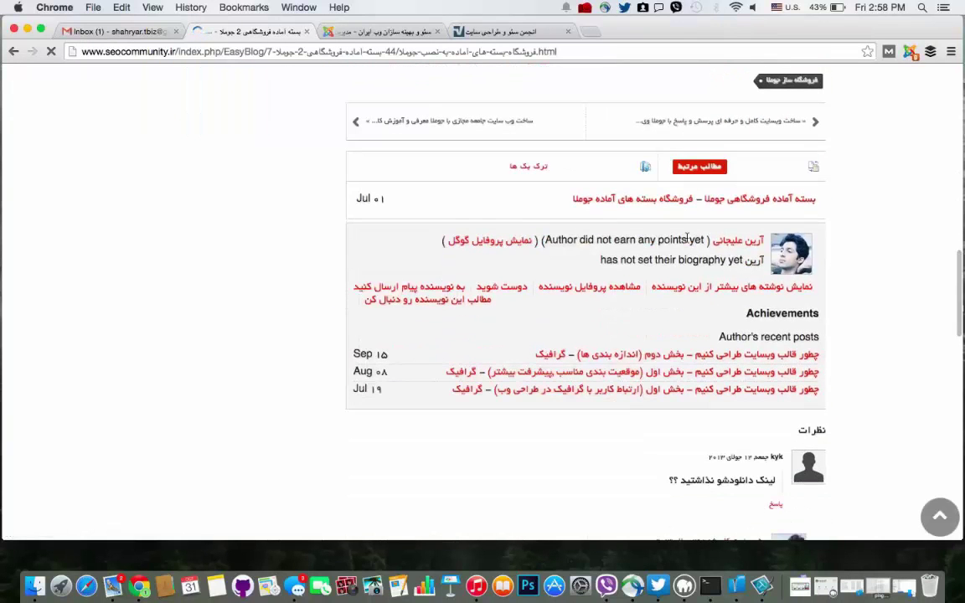
pyautogui.scroll(3, 687, 243)
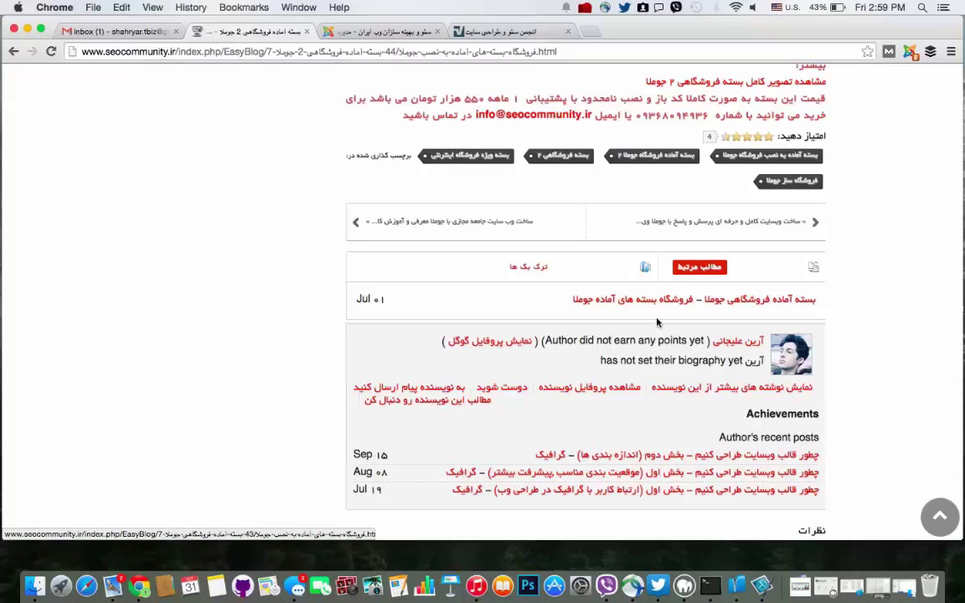
# View the post's trackback link under ترک بک ها, switch back to مطالب مرتبط and return to the post's beginning.
pyautogui.click(513, 270)
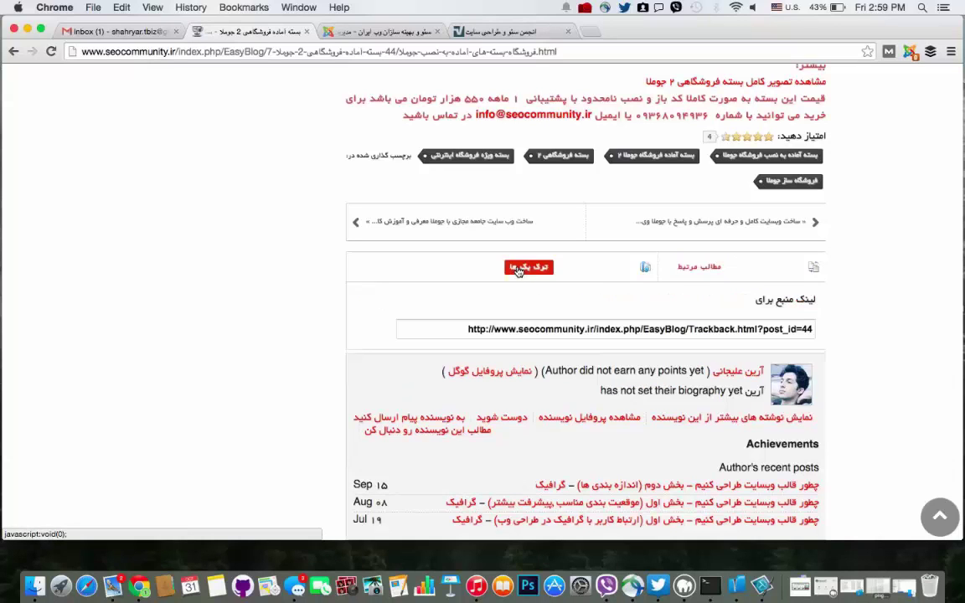
pyautogui.click(699, 272)
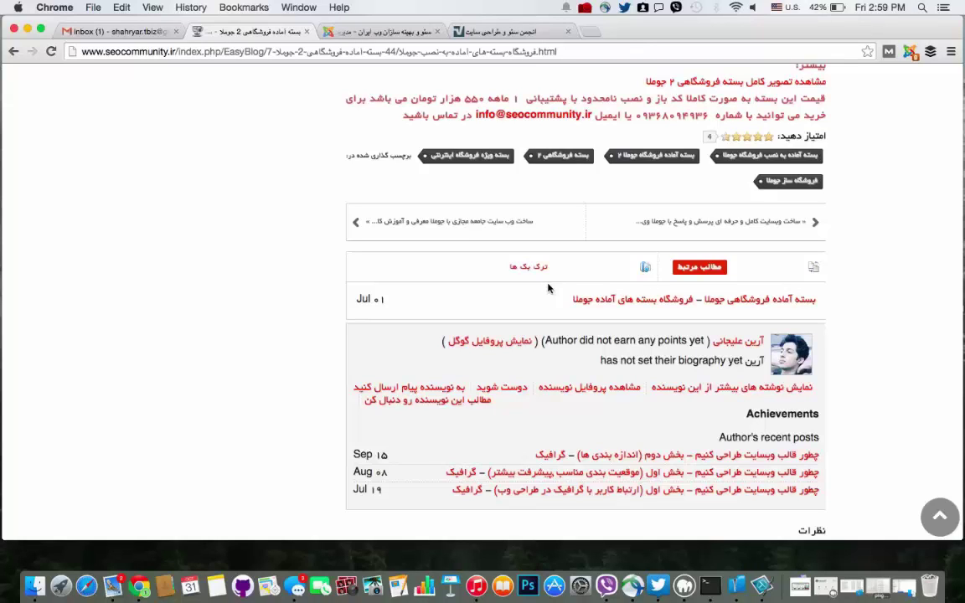
pyautogui.scroll(15, 549, 288)
pyautogui.scroll(-10, 796, 151)
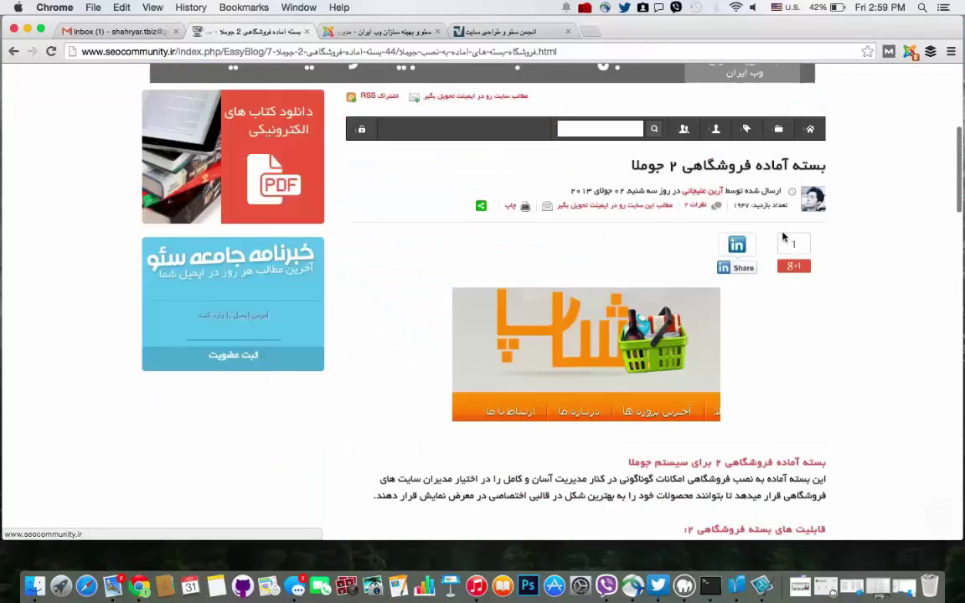
pyautogui.scroll(8, 785, 237)
pyautogui.scroll(3, 785, 237)
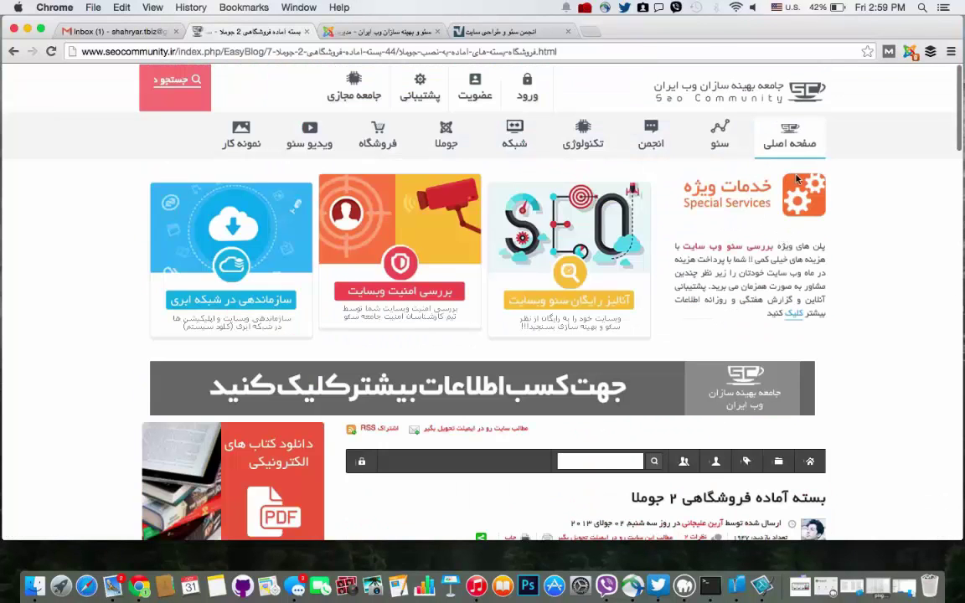
# Open the community site's home page (صفحه اصلی) and look through the latest posts under آخرین مطالب.
pyautogui.click(790, 153)
pyautogui.scroll(-6, 807, 215)
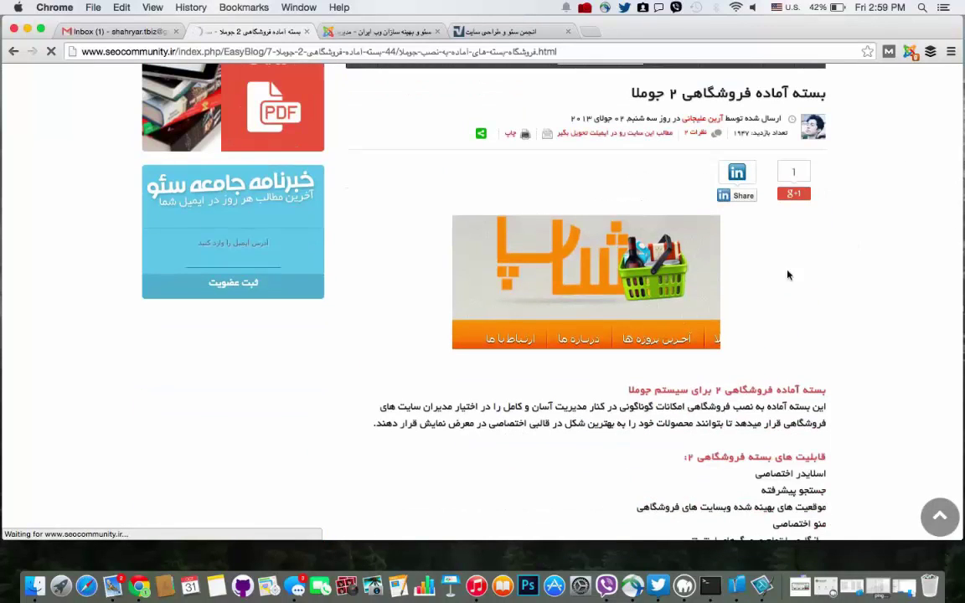
pyautogui.scroll(-2, 521, 381)
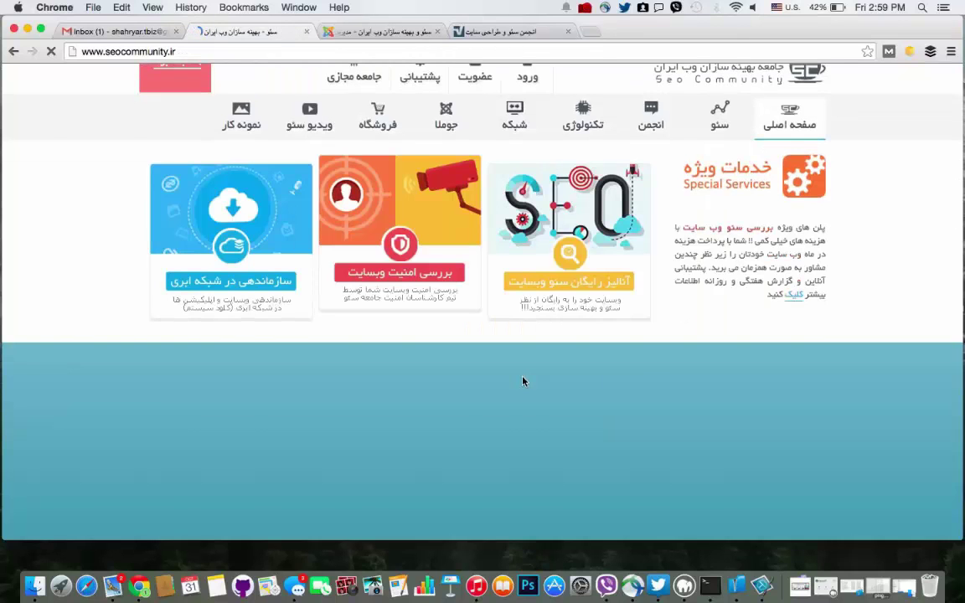
pyautogui.scroll(-10, 523, 381)
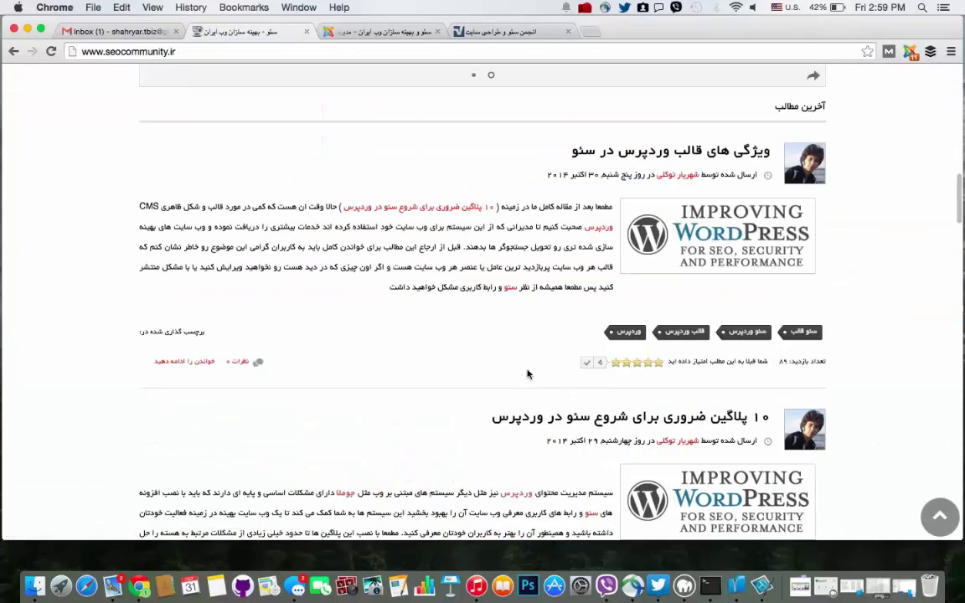
pyautogui.scroll(-3, 698, 178)
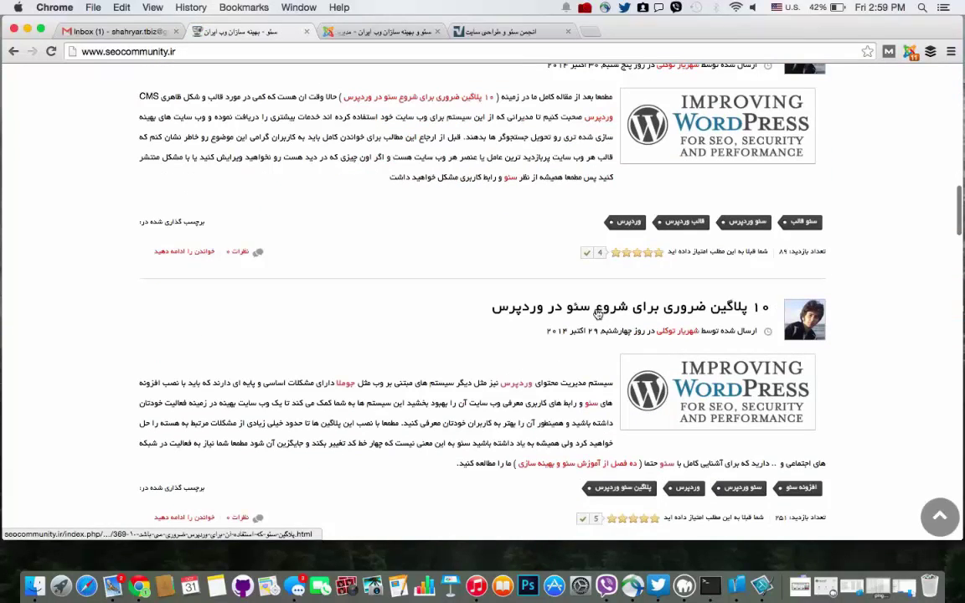
# Open the post ۱۰ پلاگین ضروری برای شروع سئو در وردپرس and go to its related posts section after the article.
pyautogui.click(812, 329)
pyautogui.scroll(-3, 846, 327)
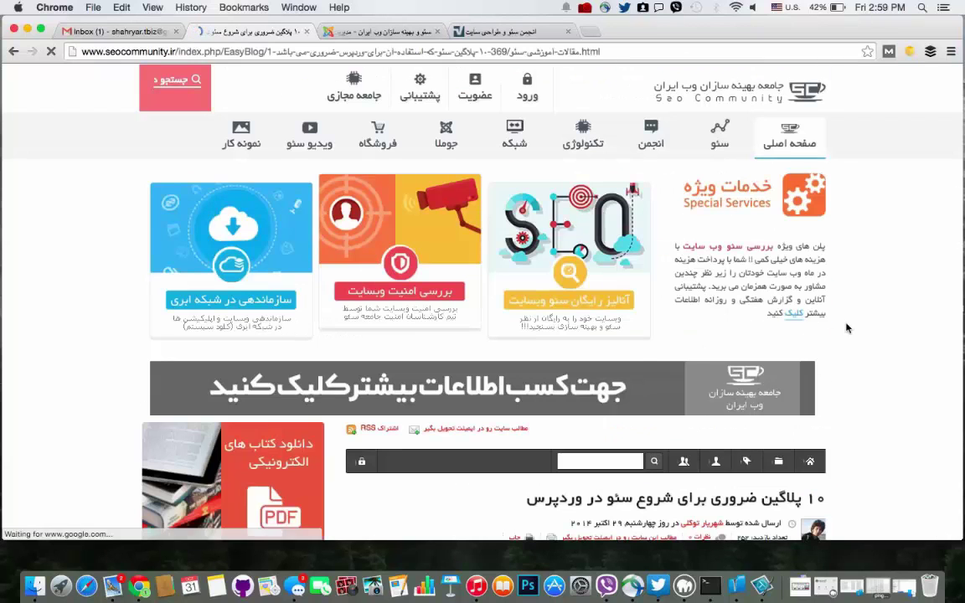
pyautogui.scroll(-20, 845, 328)
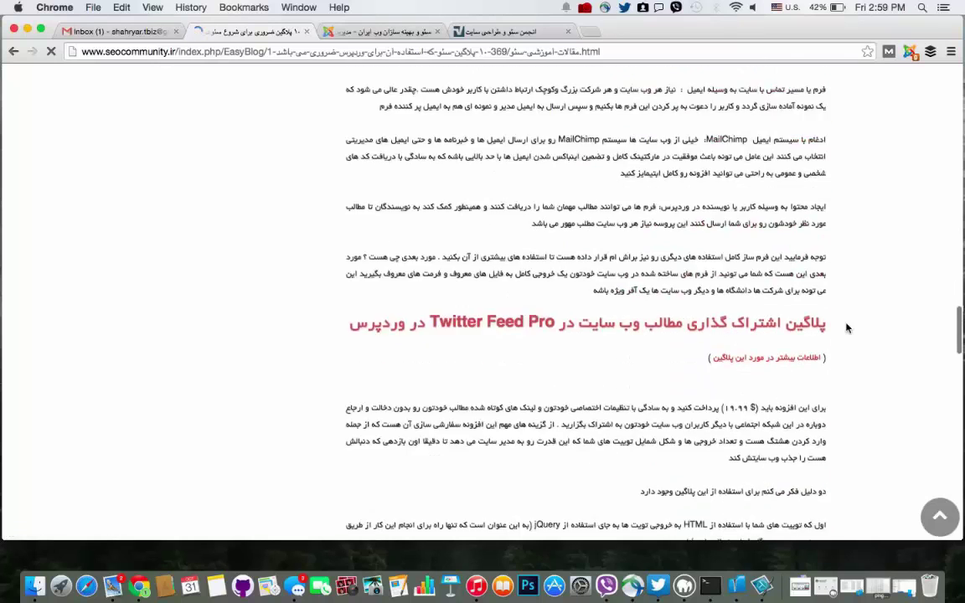
pyautogui.scroll(-10, 846, 327)
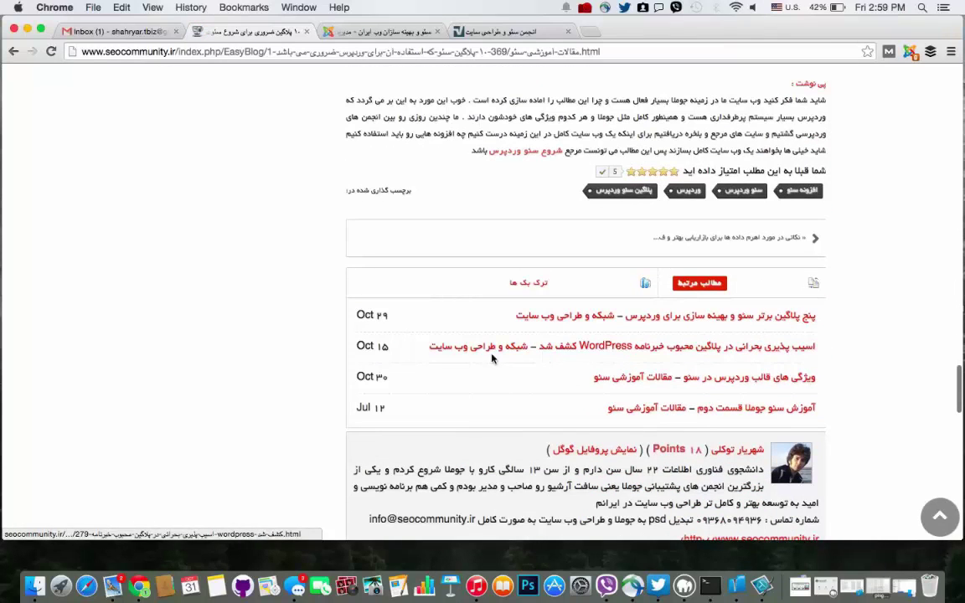
# Select the post's trackback link under ترک بک ها, then switch back to مطالب مرتبط and review the author and comments sections.
pyautogui.click(529, 283)
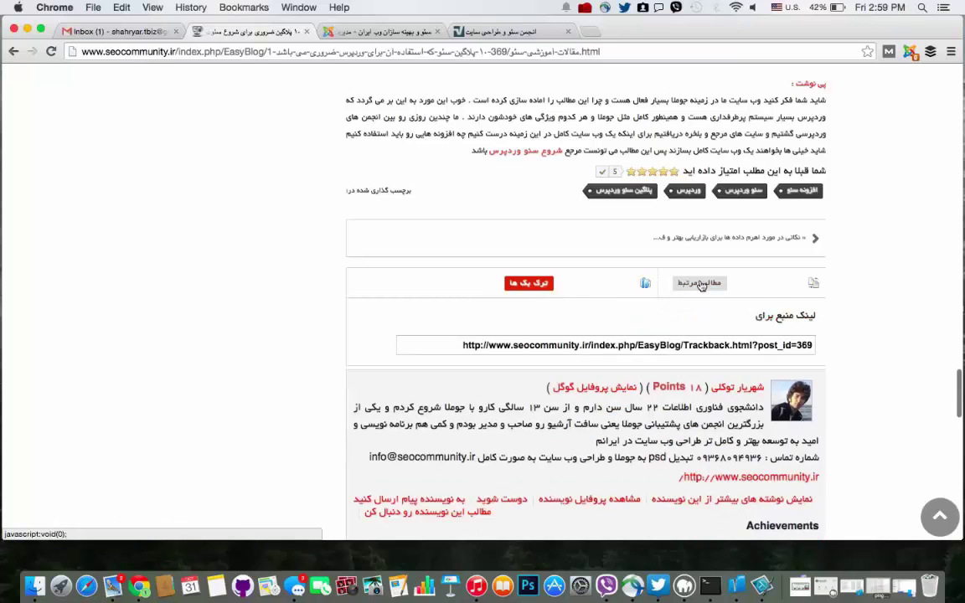
pyautogui.click(699, 341)
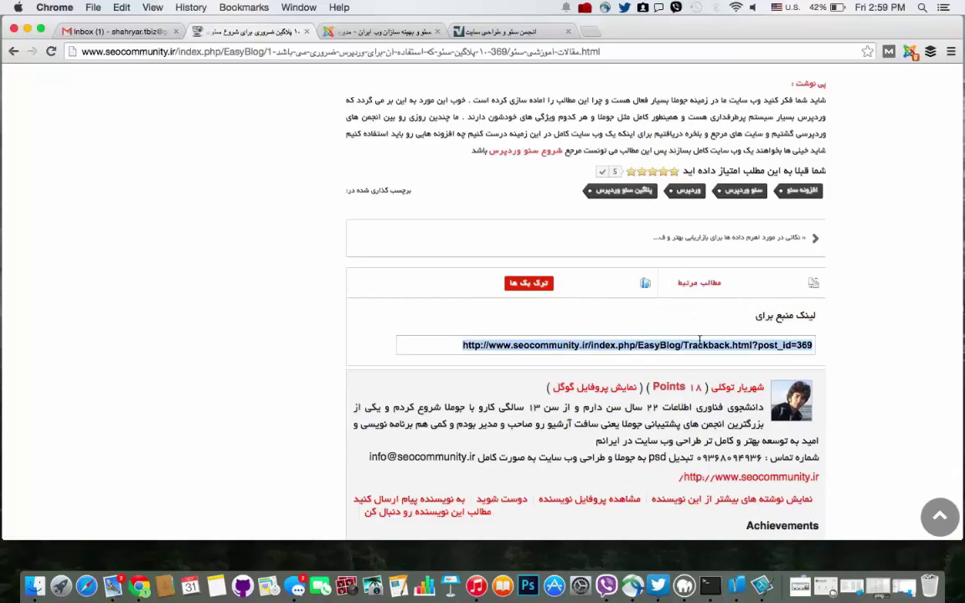
pyautogui.click(703, 282)
pyautogui.scroll(-10, 706, 331)
pyautogui.scroll(10, 705, 330)
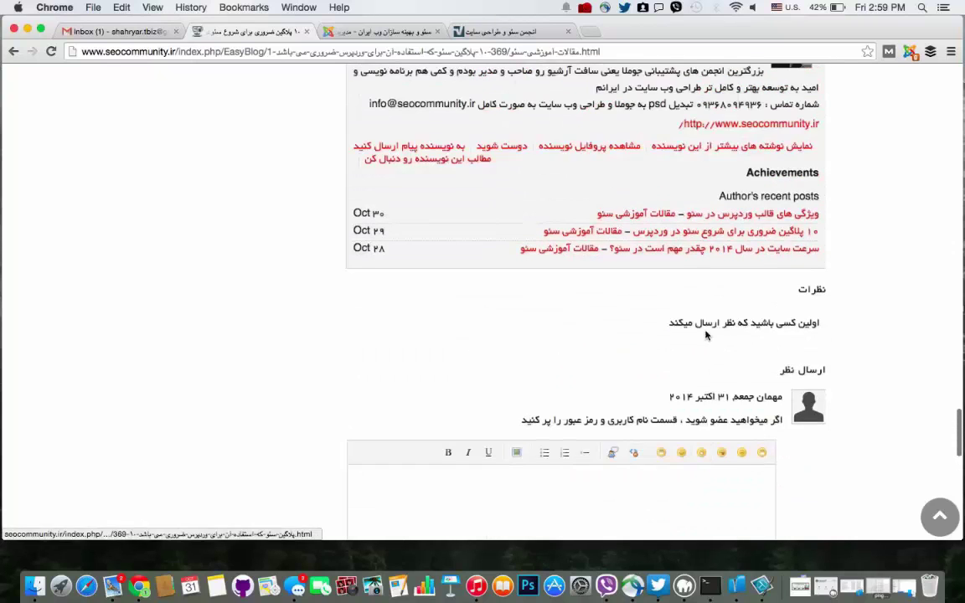
# Switch back to the Joomla administration and open EasyBlog's automatic posting (ارسال پست خودکار) section.
pyautogui.click(384, 37)
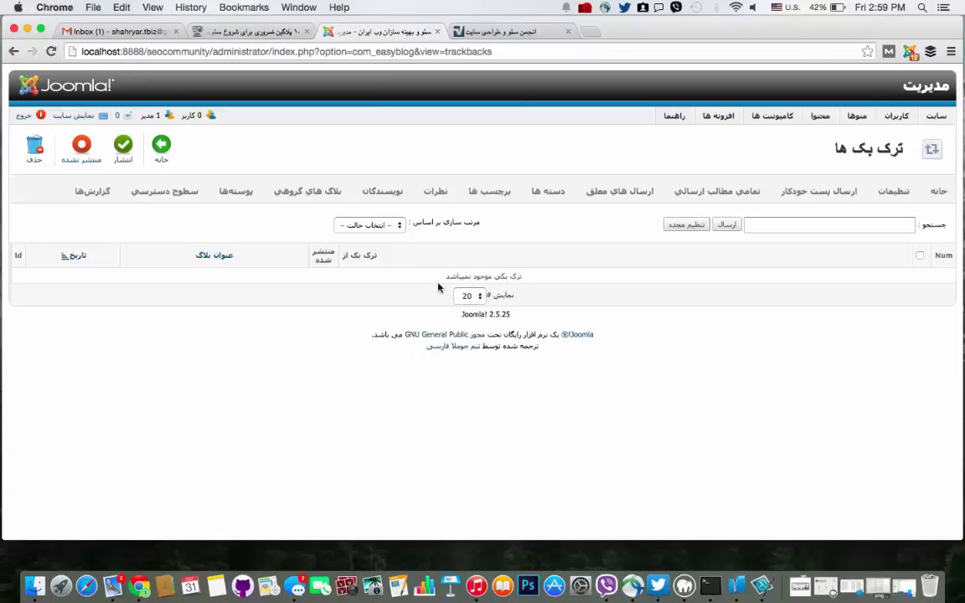
pyautogui.click(840, 191)
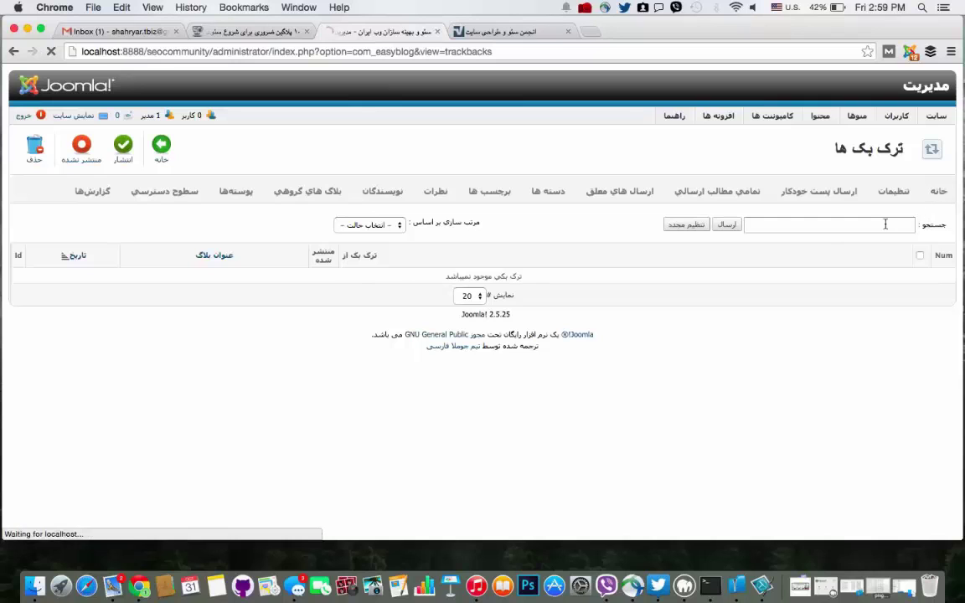